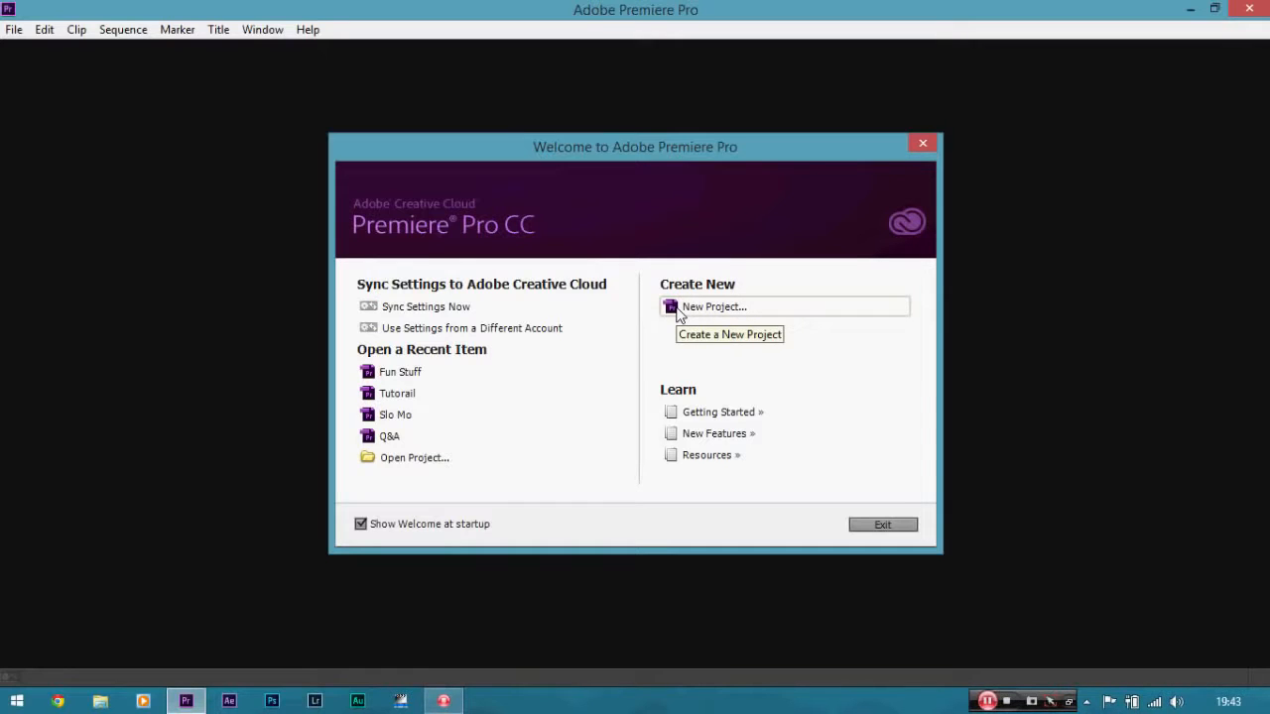
# Create a new project named "Fuun Stuff" with the default location and settings
pyautogui.click(678, 310)
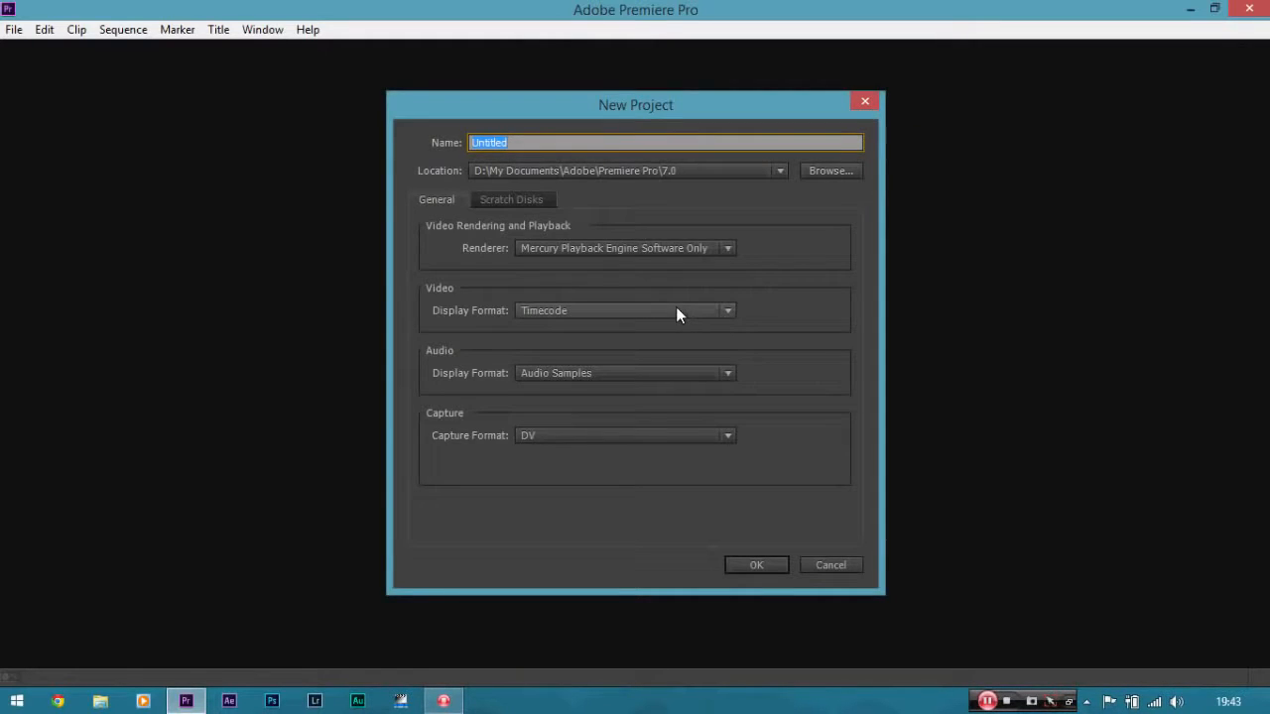
pyautogui.press('BackSpace')
pyautogui.write('Fuun Stuff')
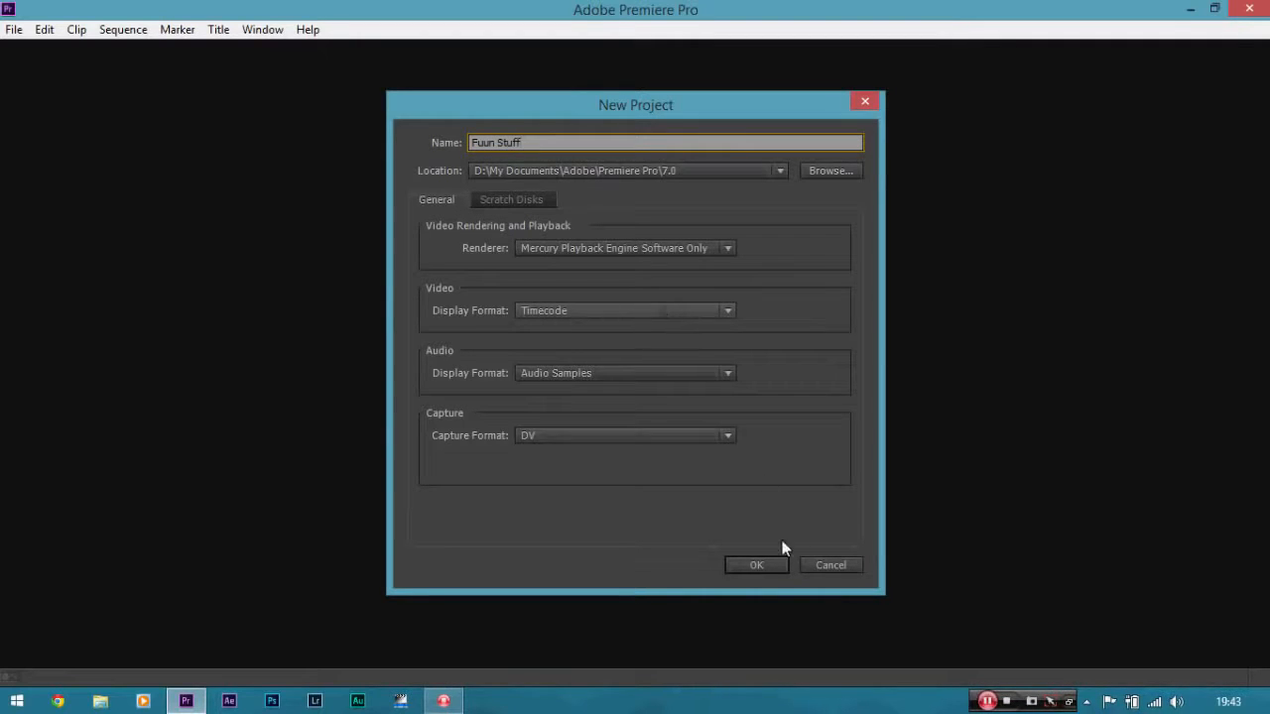
pyautogui.click(755, 567)
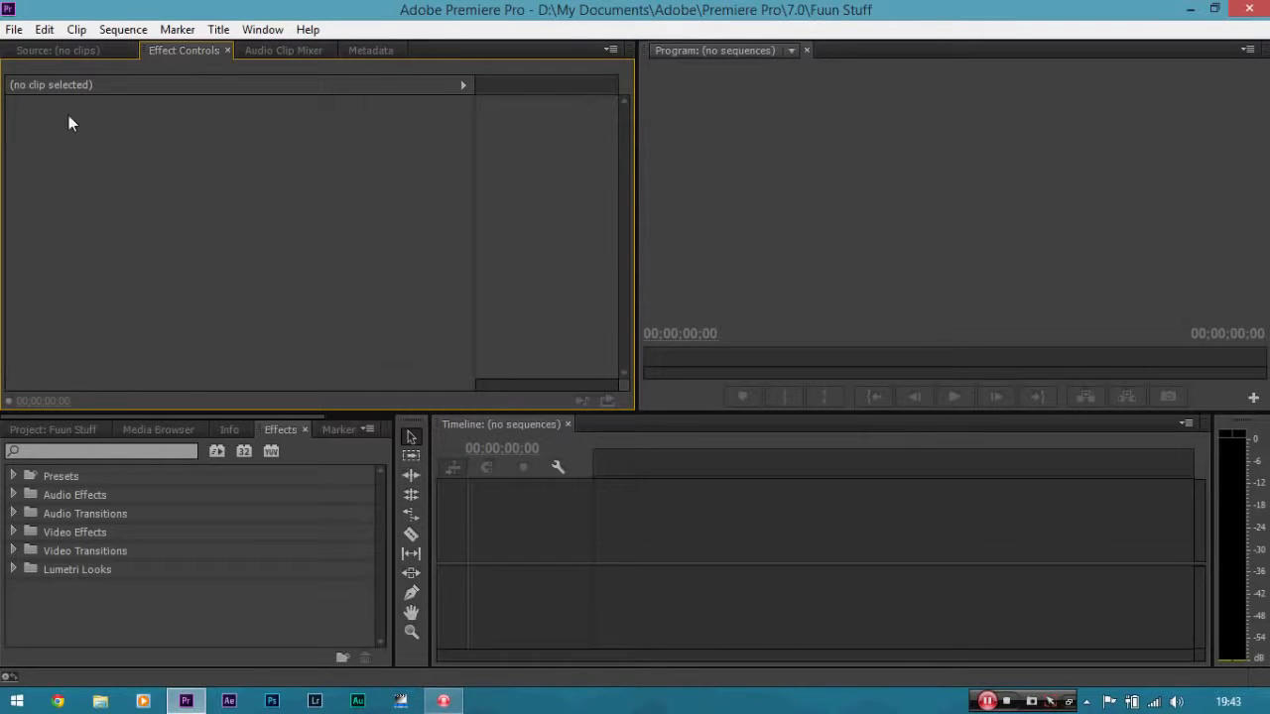
# Start a new sequence and choose the Digital SLR 1080p preset DSLR 1080p24
pyautogui.click(14, 29)
pyautogui.moveTo(44, 51)
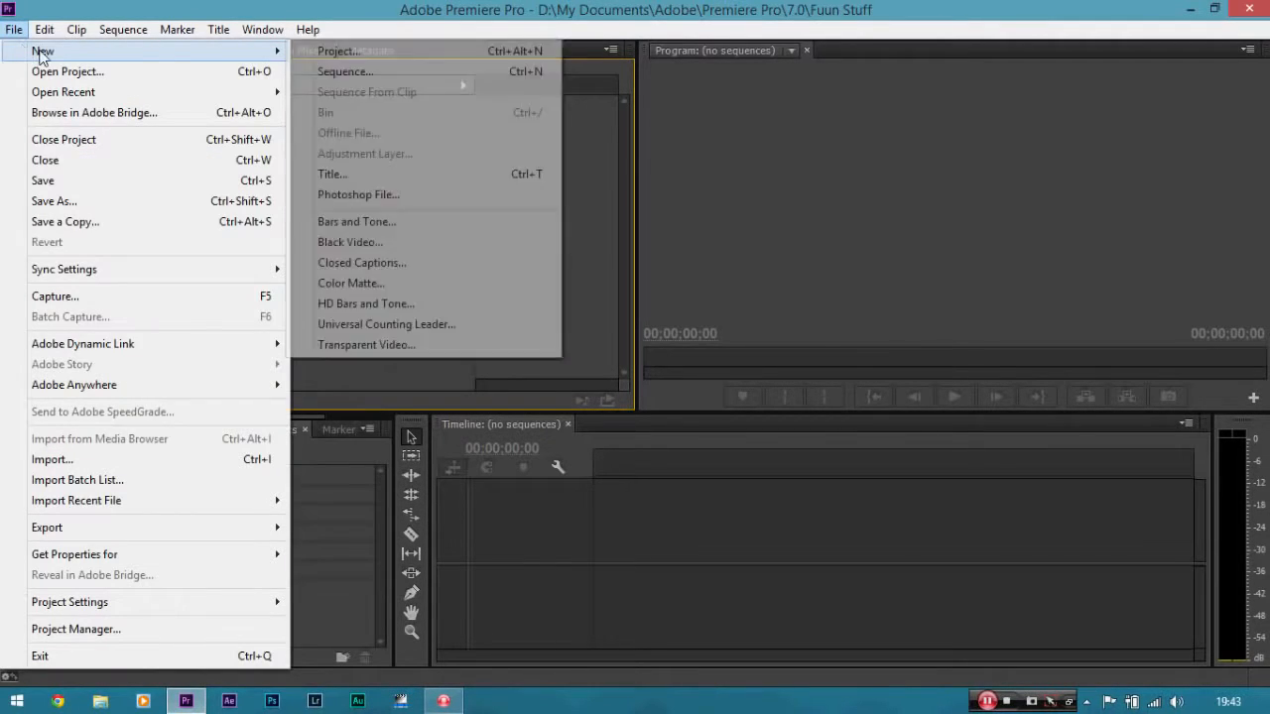
pyautogui.click(305, 77)
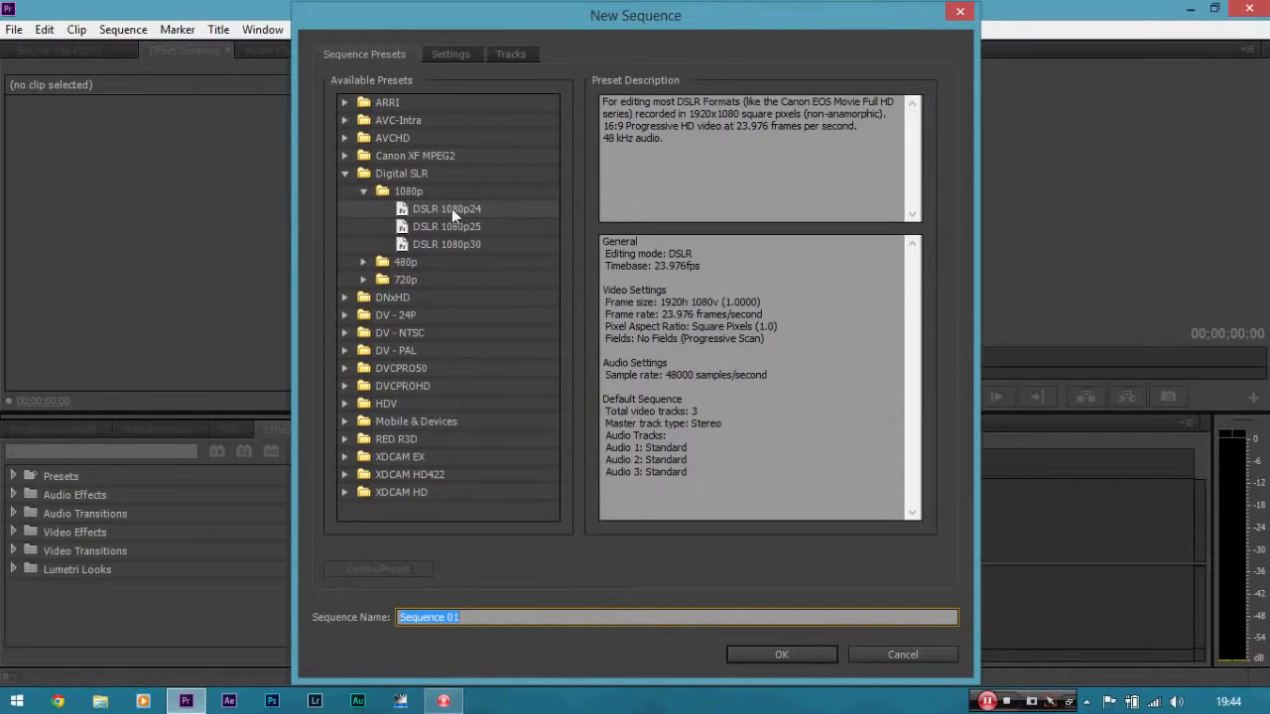
pyautogui.click(474, 209)
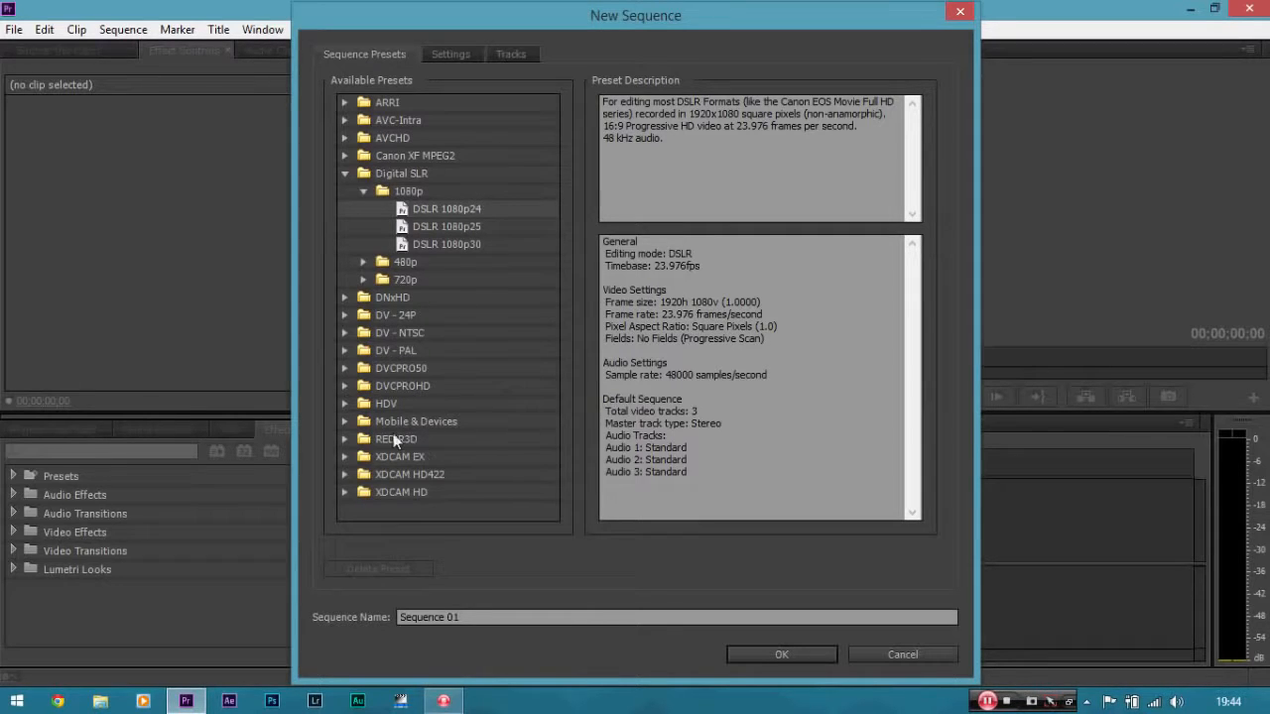
# Look through the RED R3D presets, including the 5K group, and the DV - NTSC presets
pyautogui.click(345, 439)
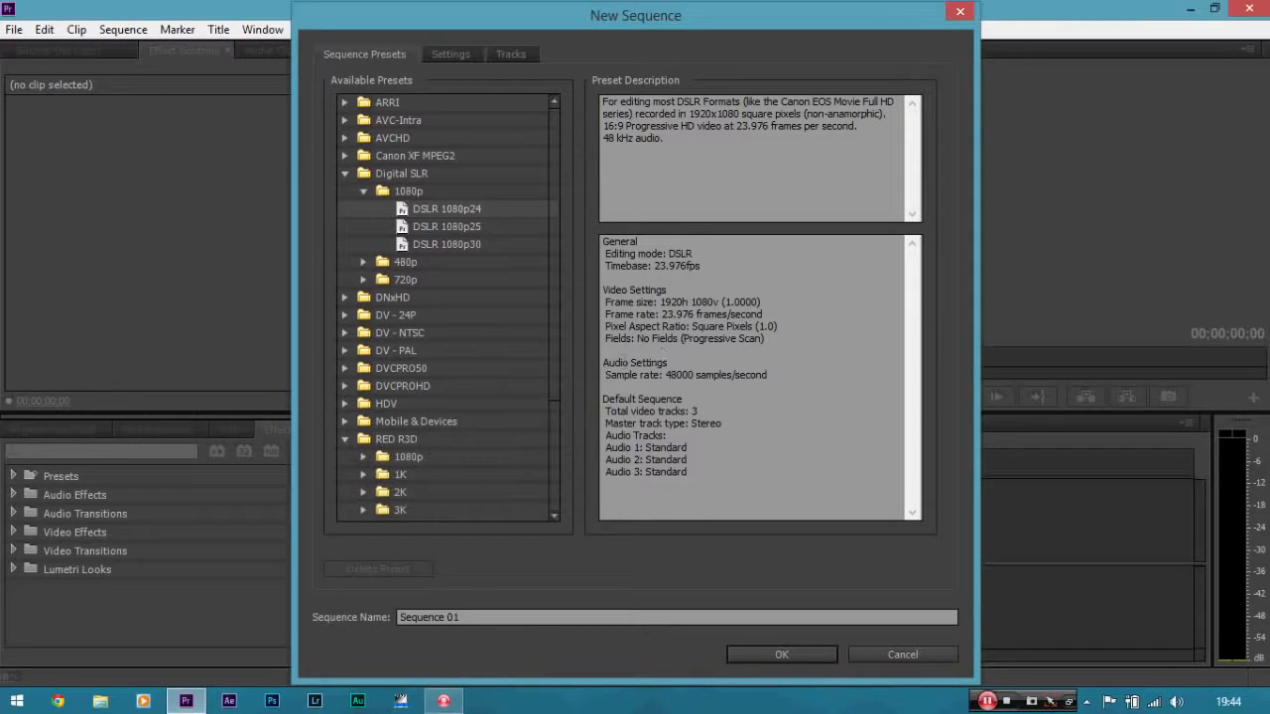
pyautogui.scroll(-5, 556, 381)
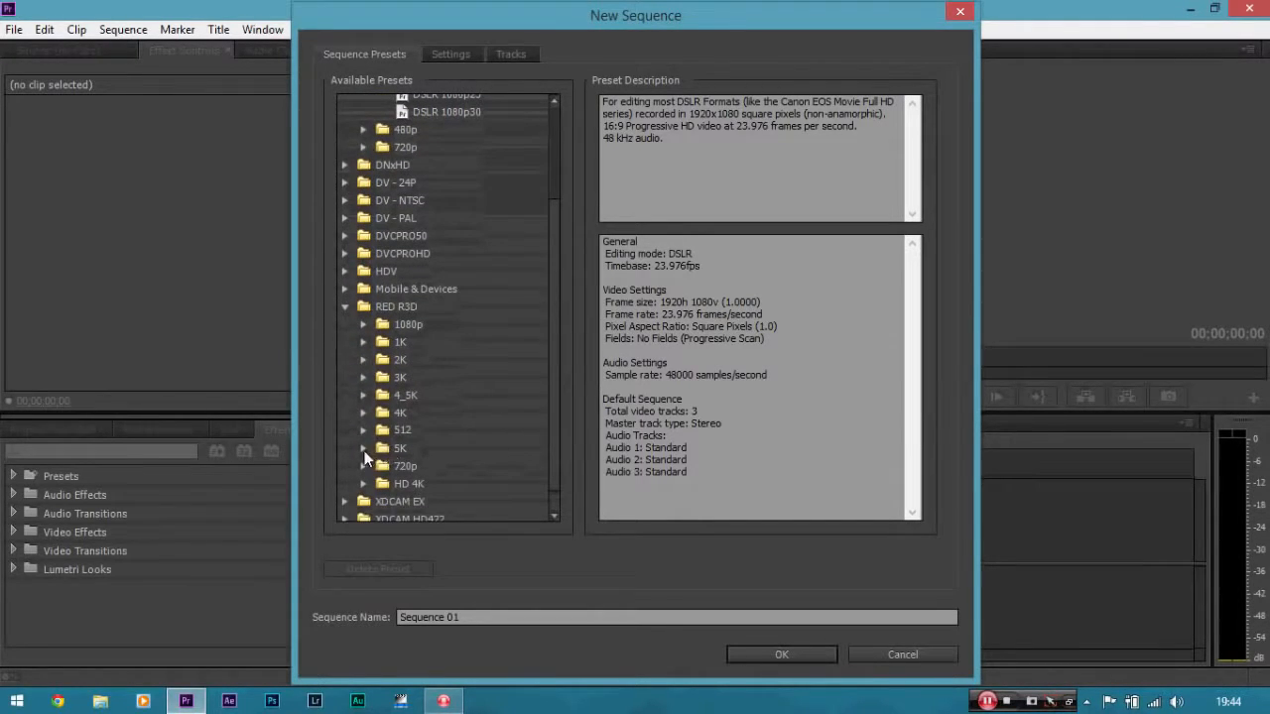
pyautogui.click(364, 448)
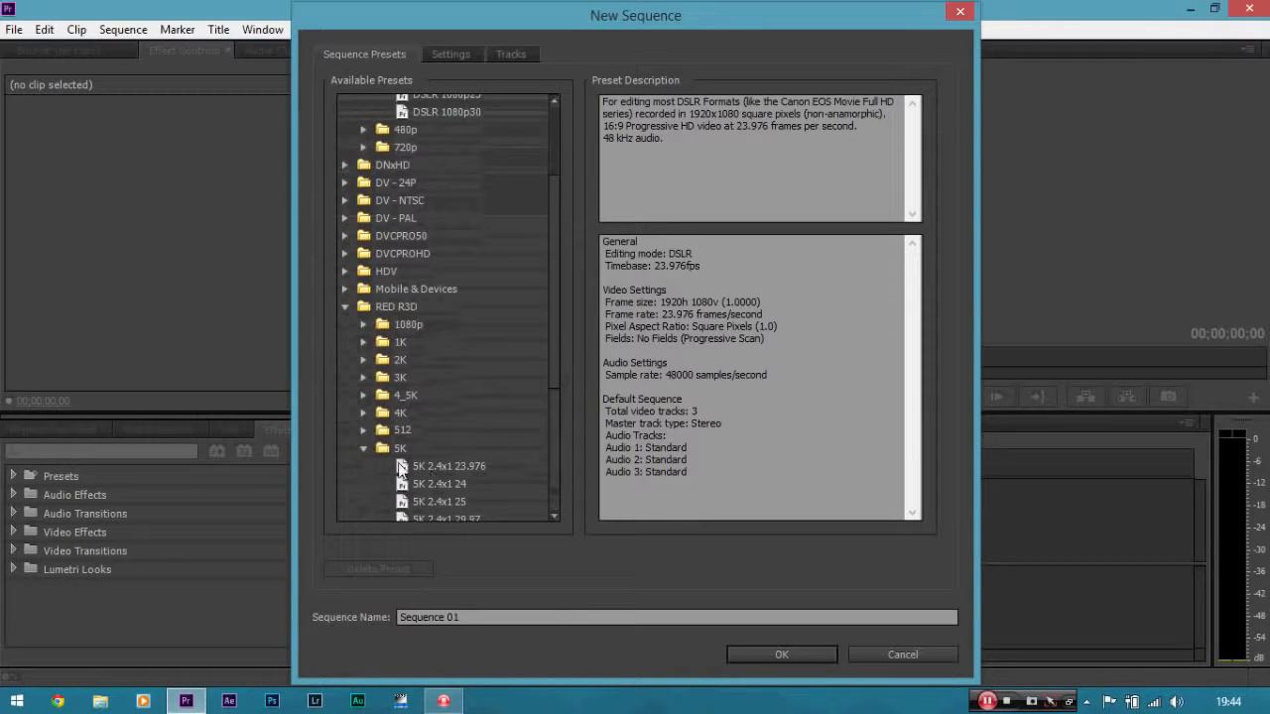
pyautogui.click(364, 449)
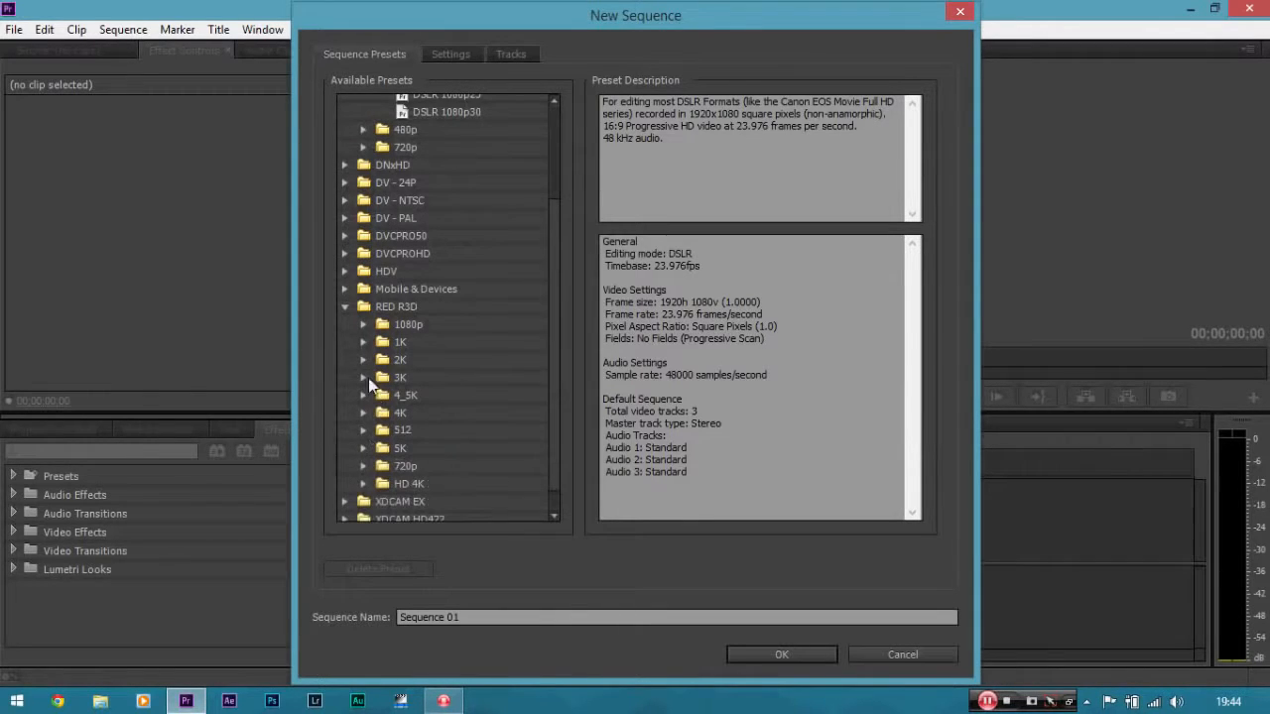
pyautogui.click(345, 306)
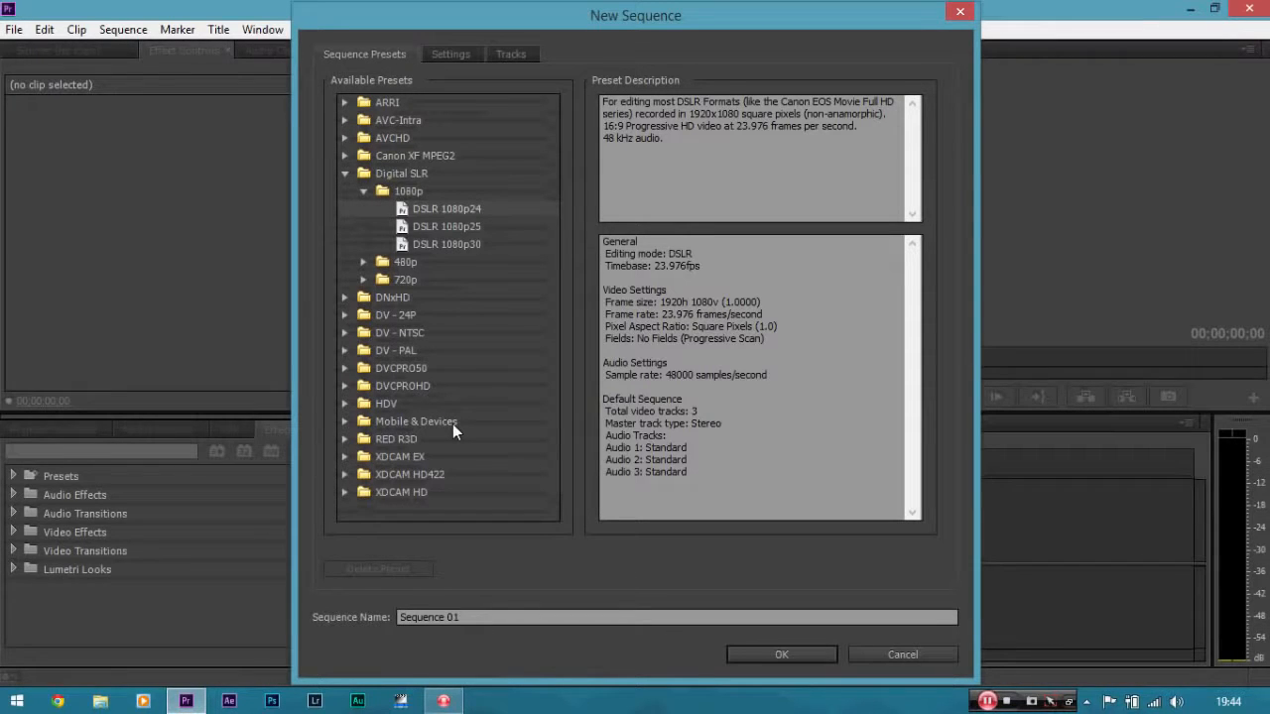
pyautogui.click(345, 333)
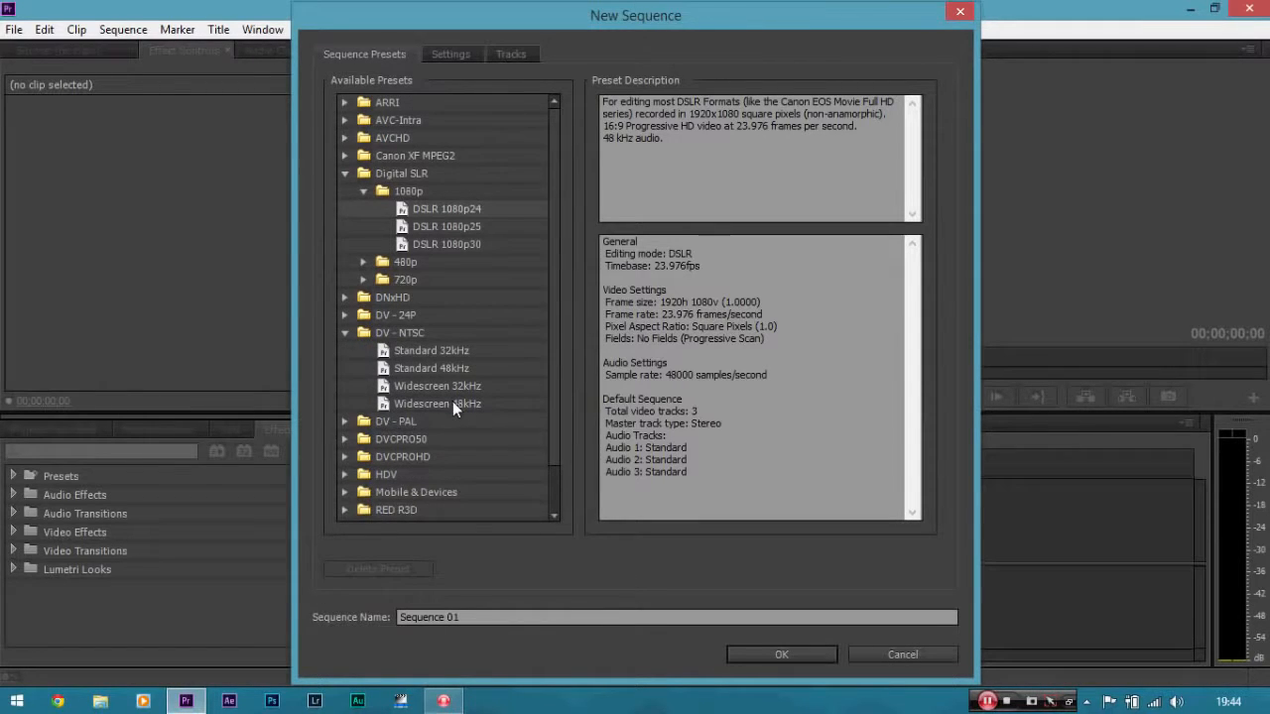
pyautogui.click(344, 334)
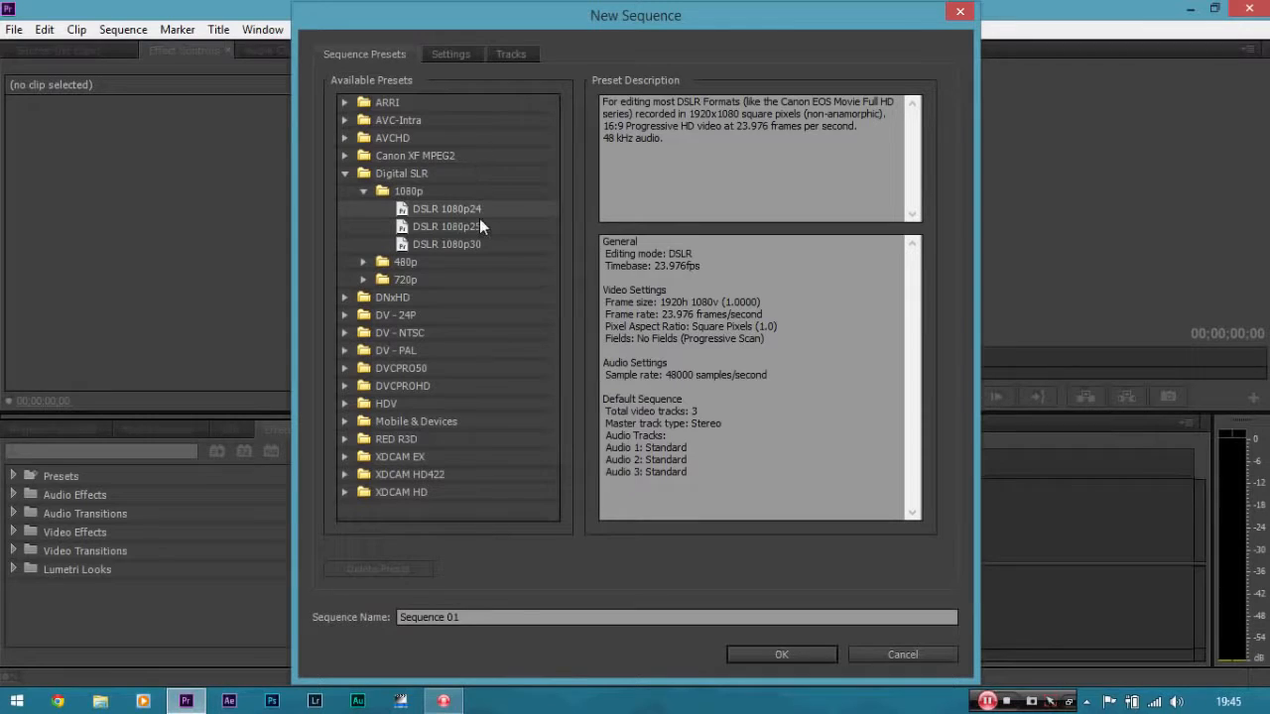
# Check the frame size and other settings of the DSLR 1080p24 preset and create Sequence 01 with it
pyautogui.click(454, 53)
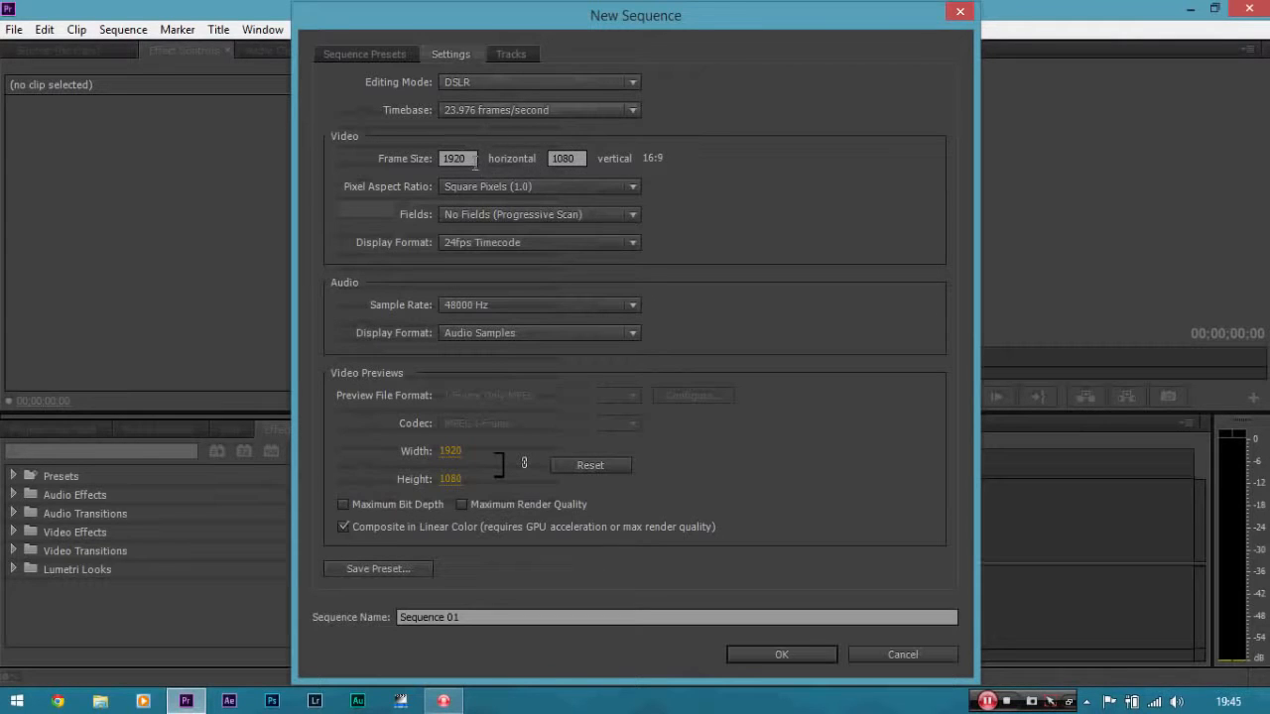
pyautogui.click(370, 56)
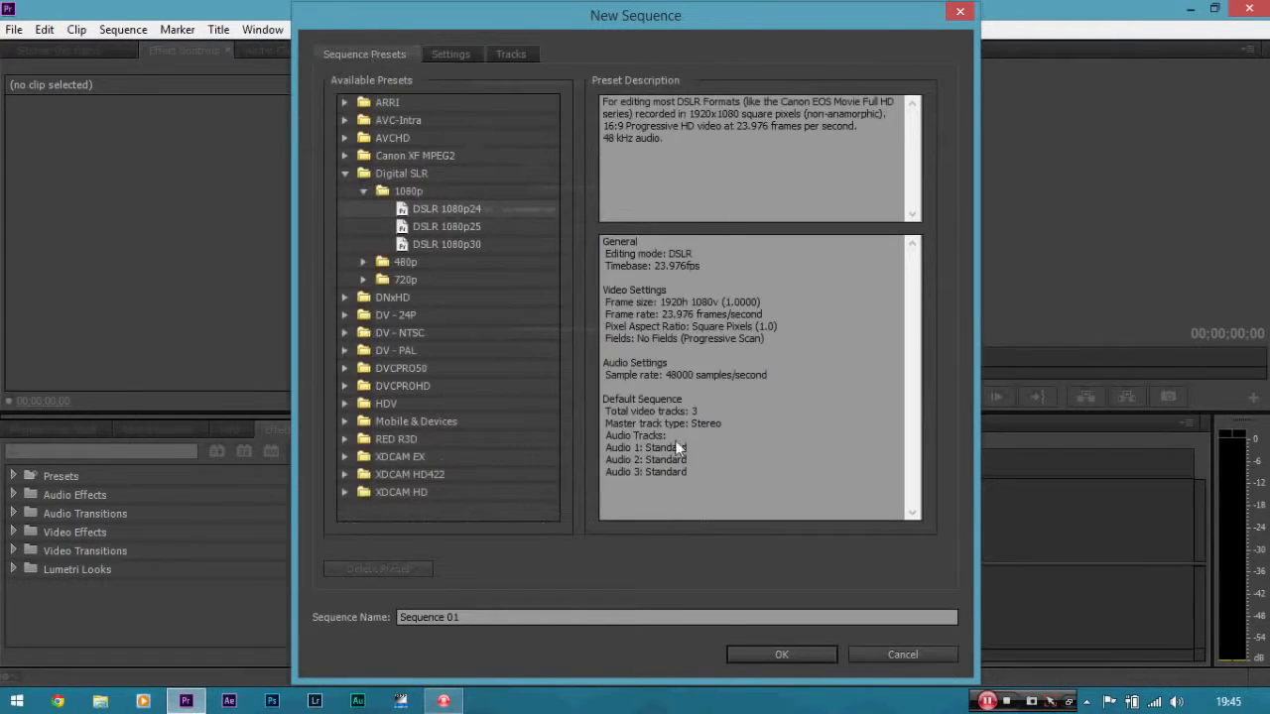
pyautogui.click(760, 658)
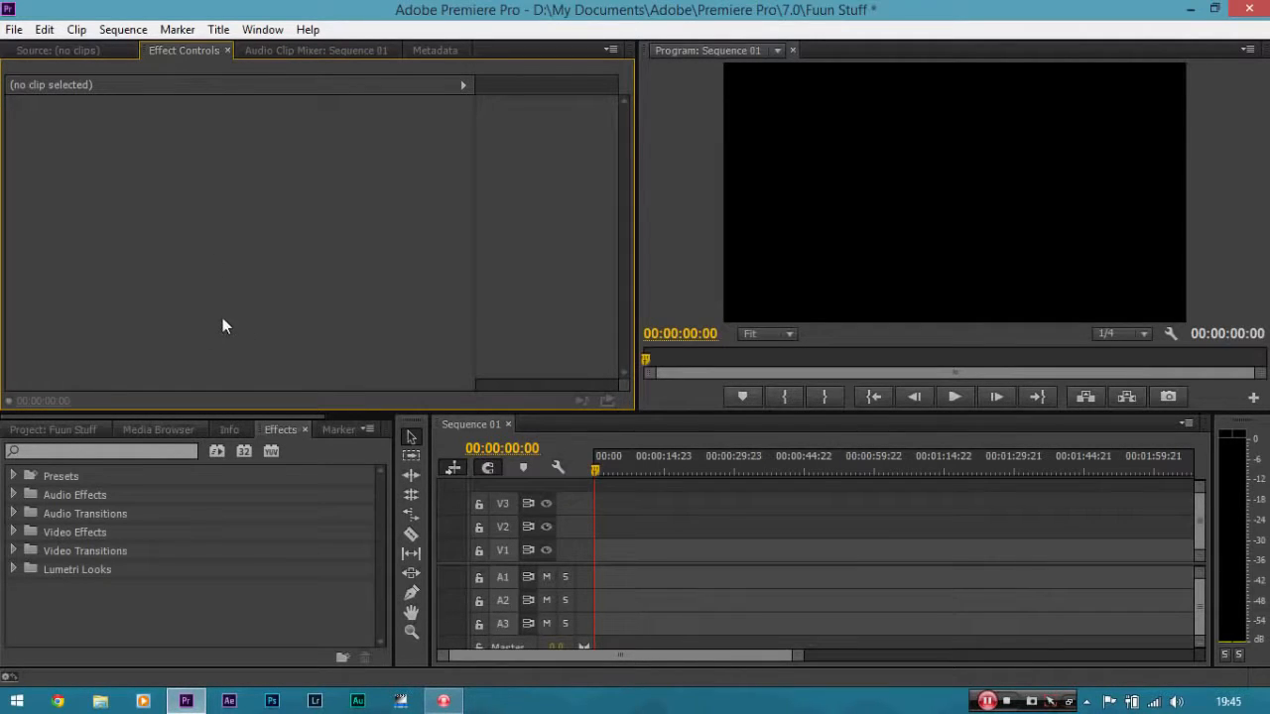
# Import the _DSC5689 video from the Desktop and place it at the start of tracks V1 and A1
pyautogui.click(69, 428)
pyautogui.rightClick(255, 523)
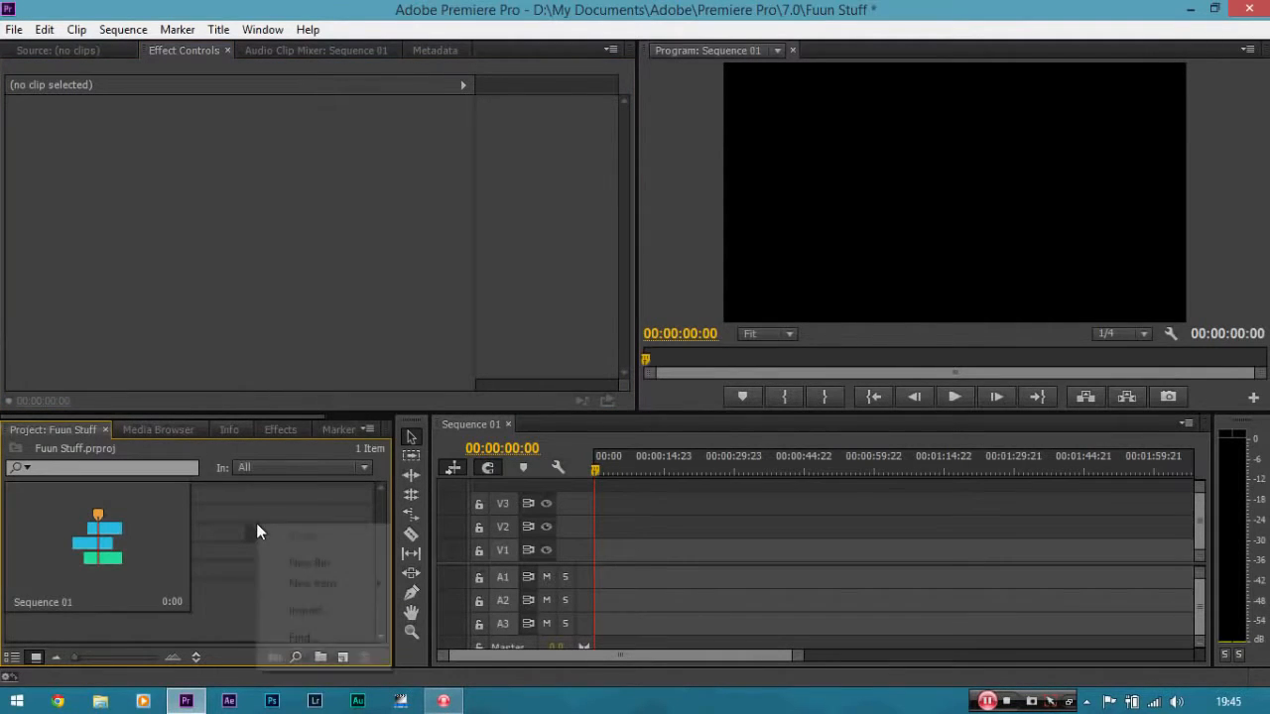
pyautogui.click(326, 609)
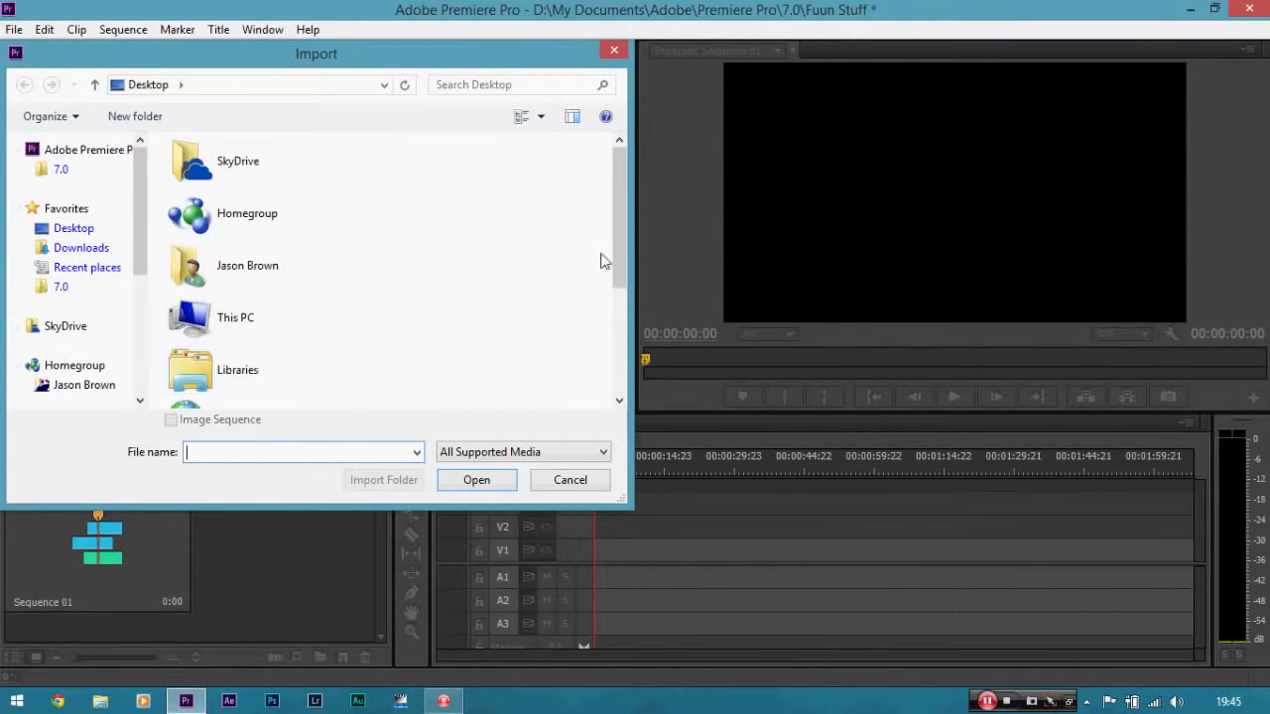
pyautogui.moveTo(617, 234); pyautogui.dragTo(612, 355)
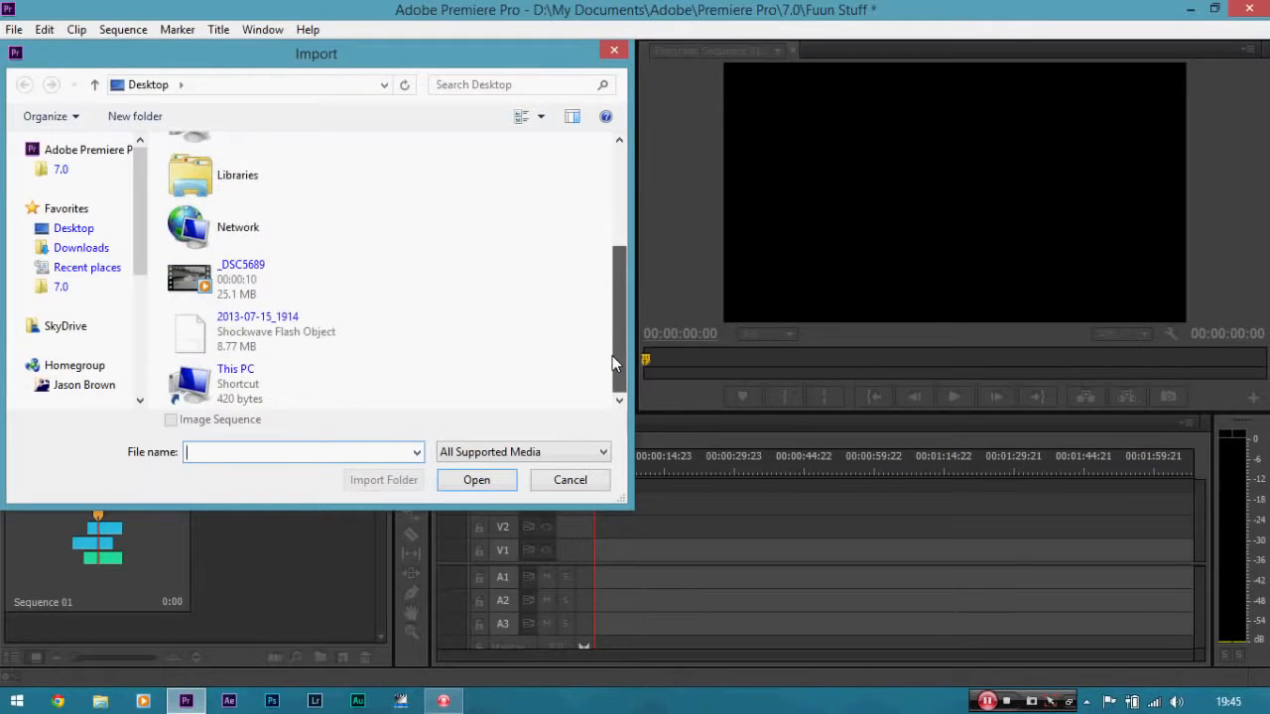
pyautogui.click(265, 288)
pyautogui.doubleClick(265, 288)
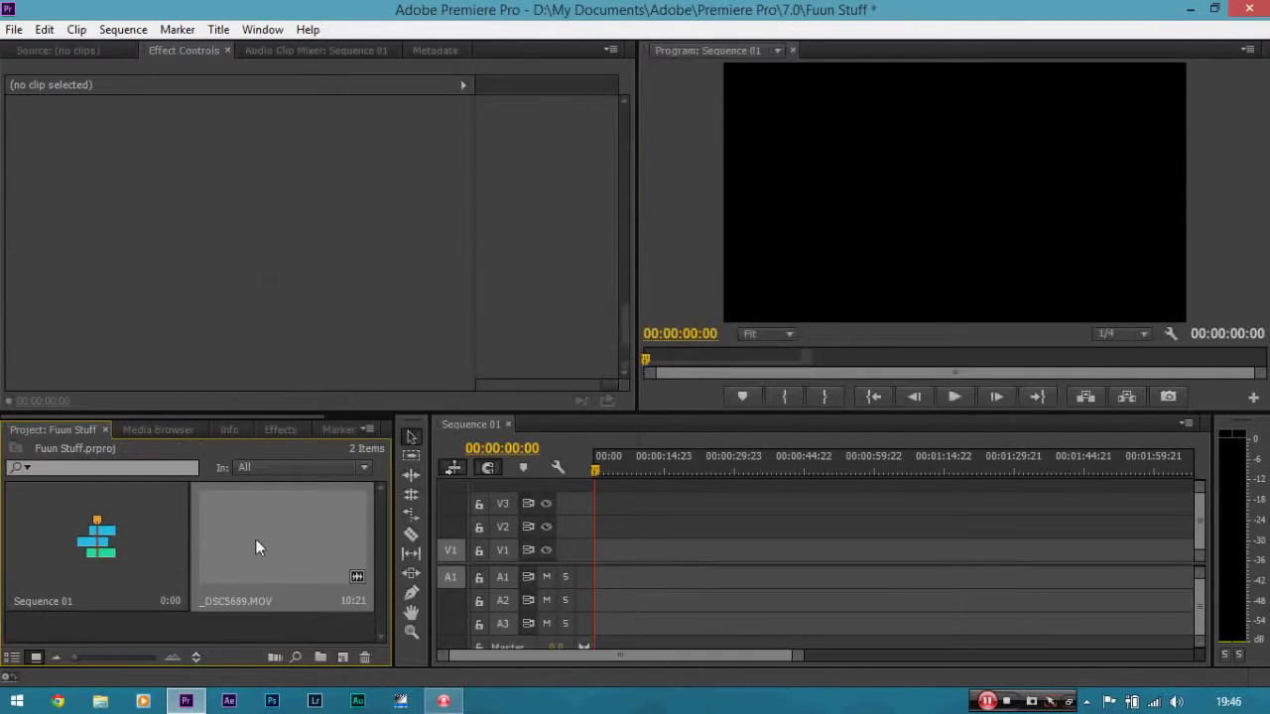
pyautogui.moveTo(255, 539); pyautogui.dragTo(625, 554)
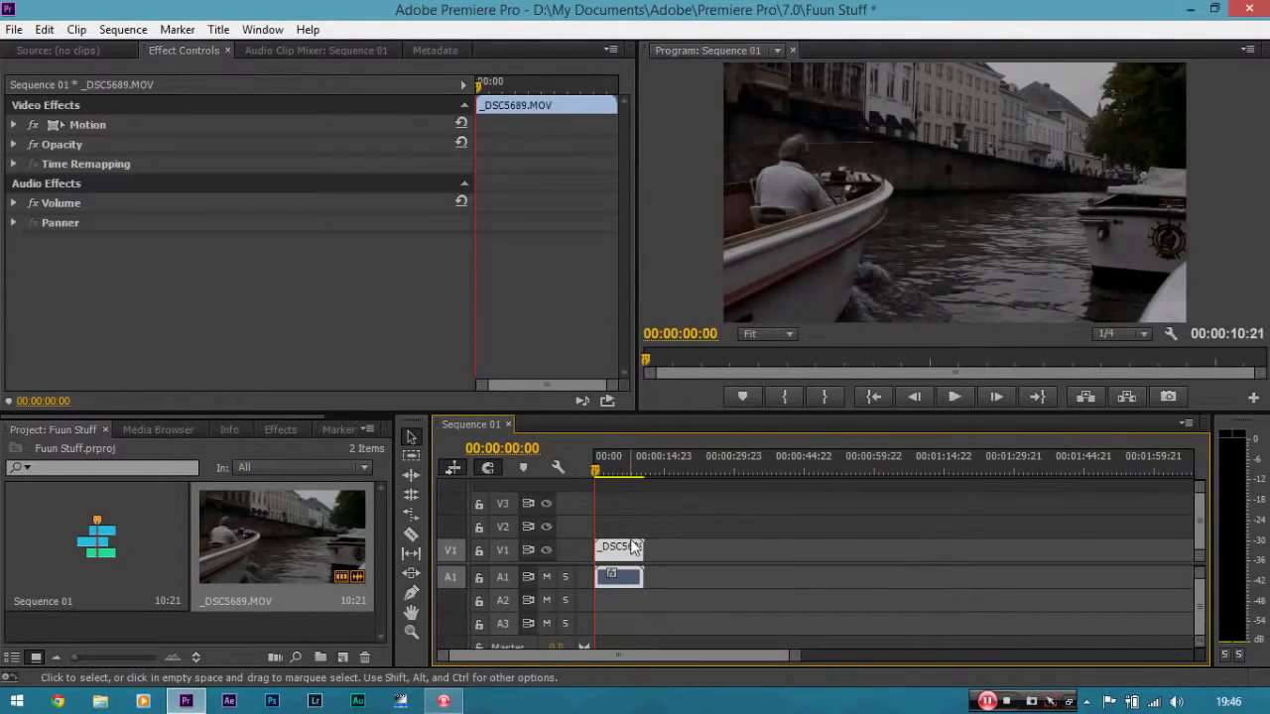
# Examine the _DSC5689.MOV clip on the timeline at several zoom levels and scrub around its start
pyautogui.press('=')
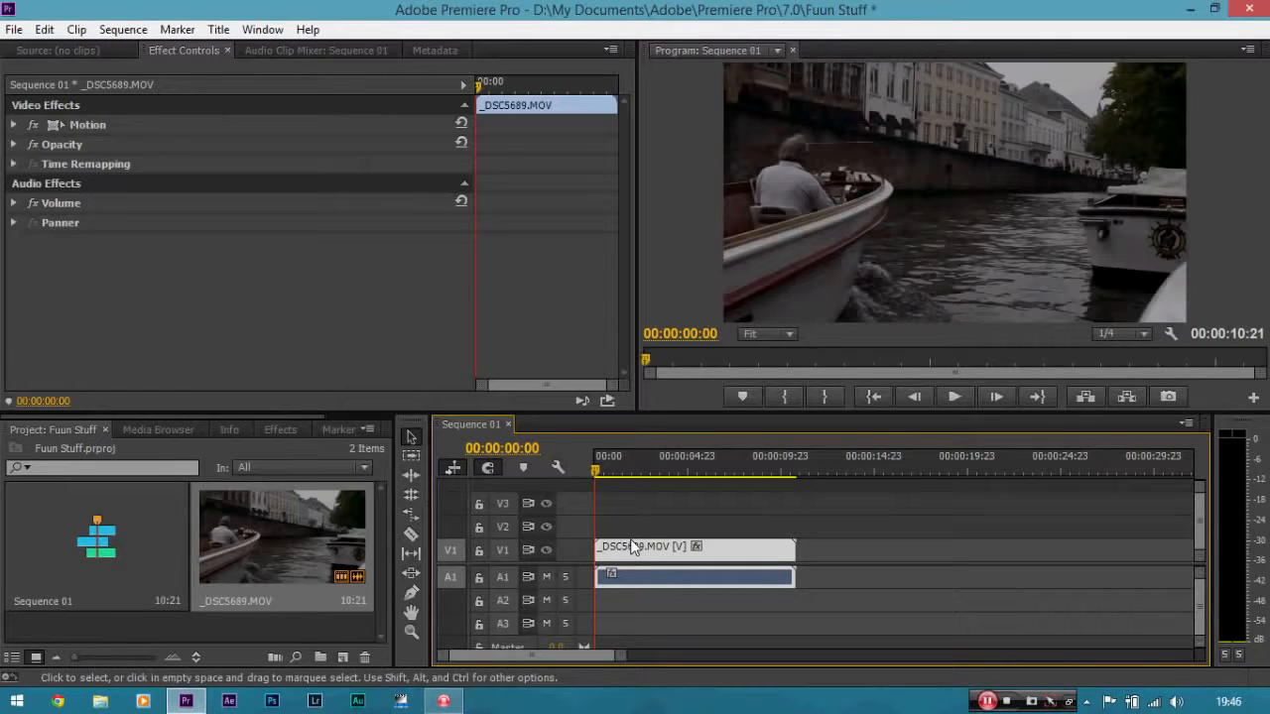
pyautogui.press('-')
pyautogui.press('-')
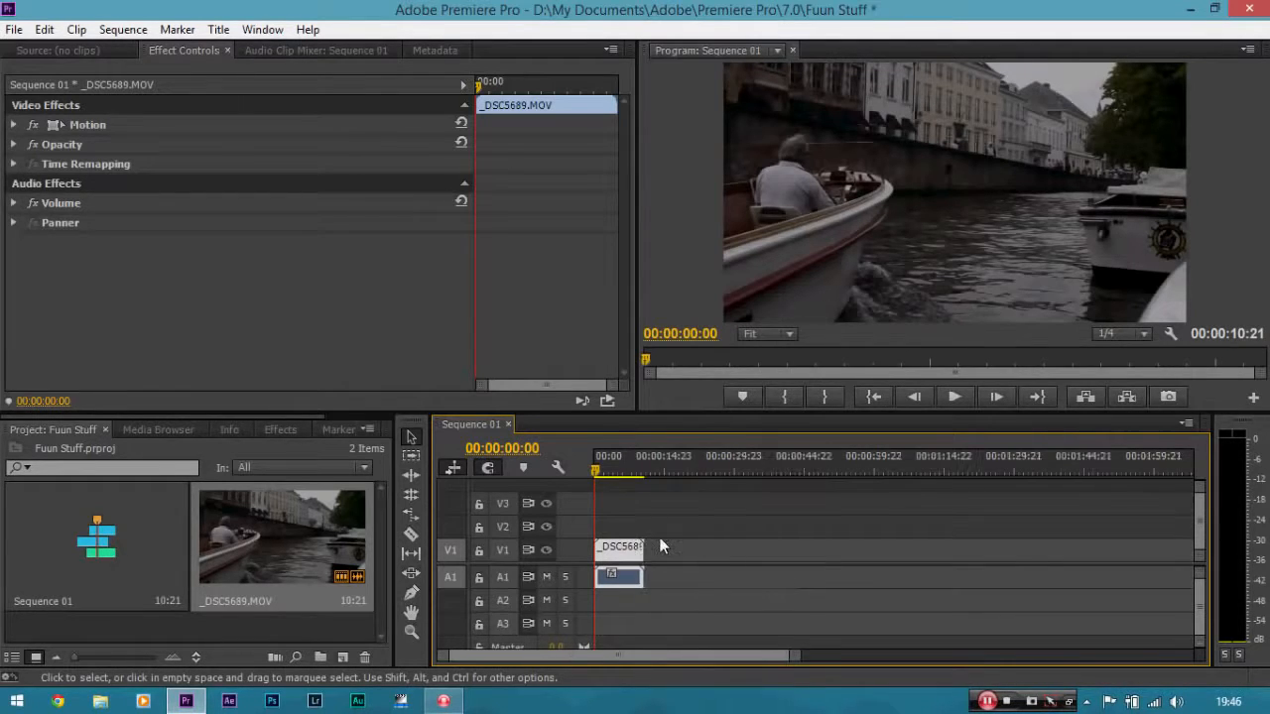
pyautogui.press('-')
pyautogui.press('=')
pyautogui.press('-')
pyautogui.press('=')
pyautogui.press('=')
pyautogui.press('=')
pyautogui.press('=')
pyautogui.press('=')
pyautogui.press('-')
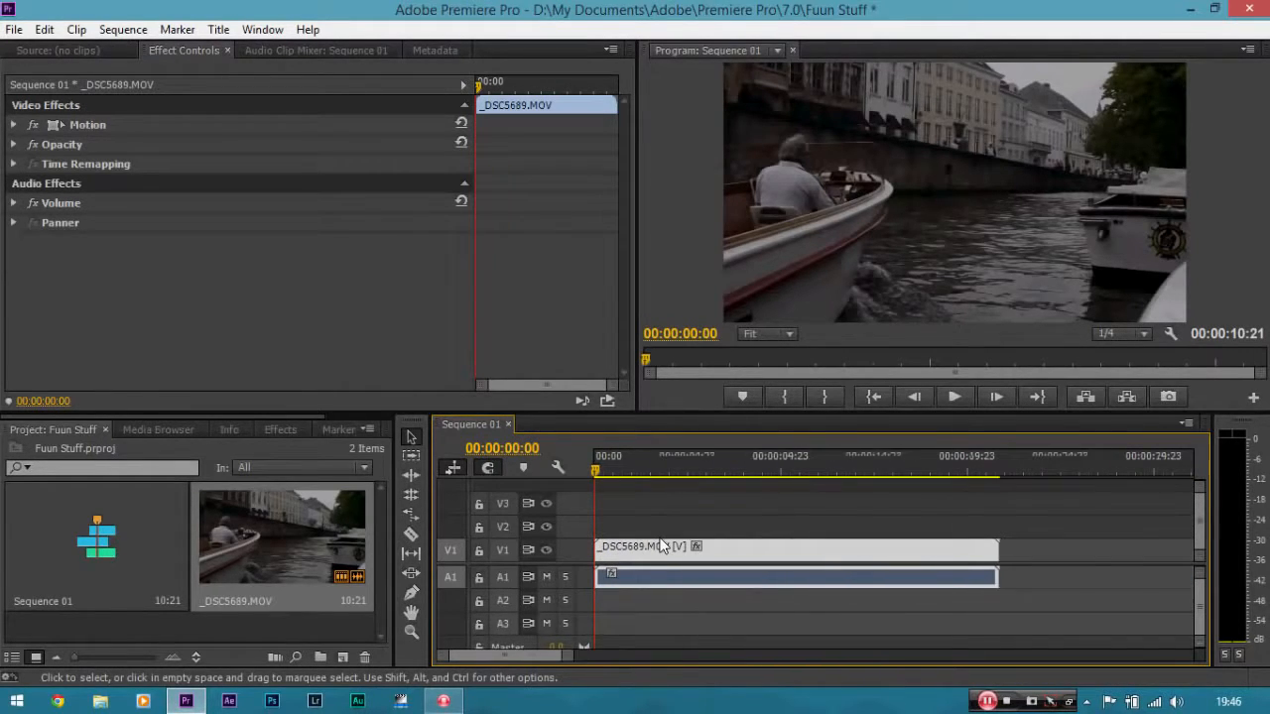
pyautogui.press('-')
pyautogui.press('-')
pyautogui.press('-')
pyautogui.press('=')
pyautogui.press('=')
pyautogui.press('=')
pyautogui.press('-')
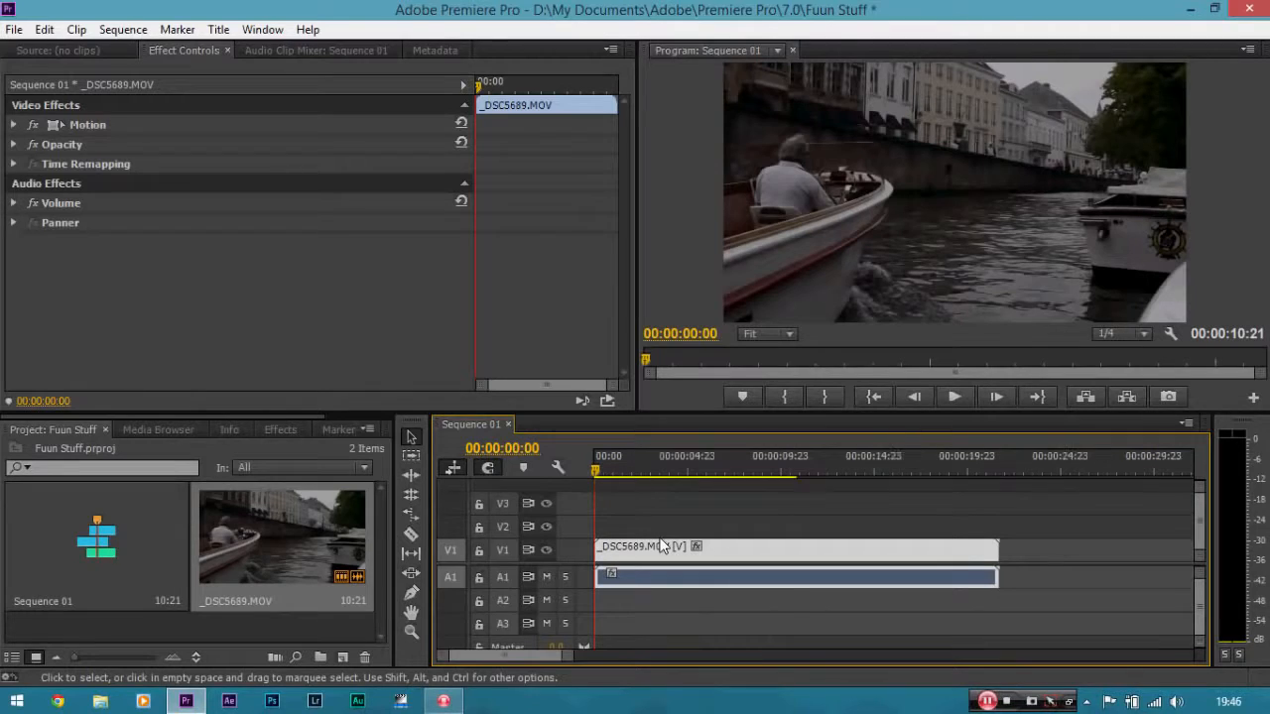
pyautogui.press('-')
pyautogui.press('=')
pyautogui.press('-')
pyautogui.press('-')
pyautogui.press('=')
pyautogui.press('=')
pyautogui.press('=')
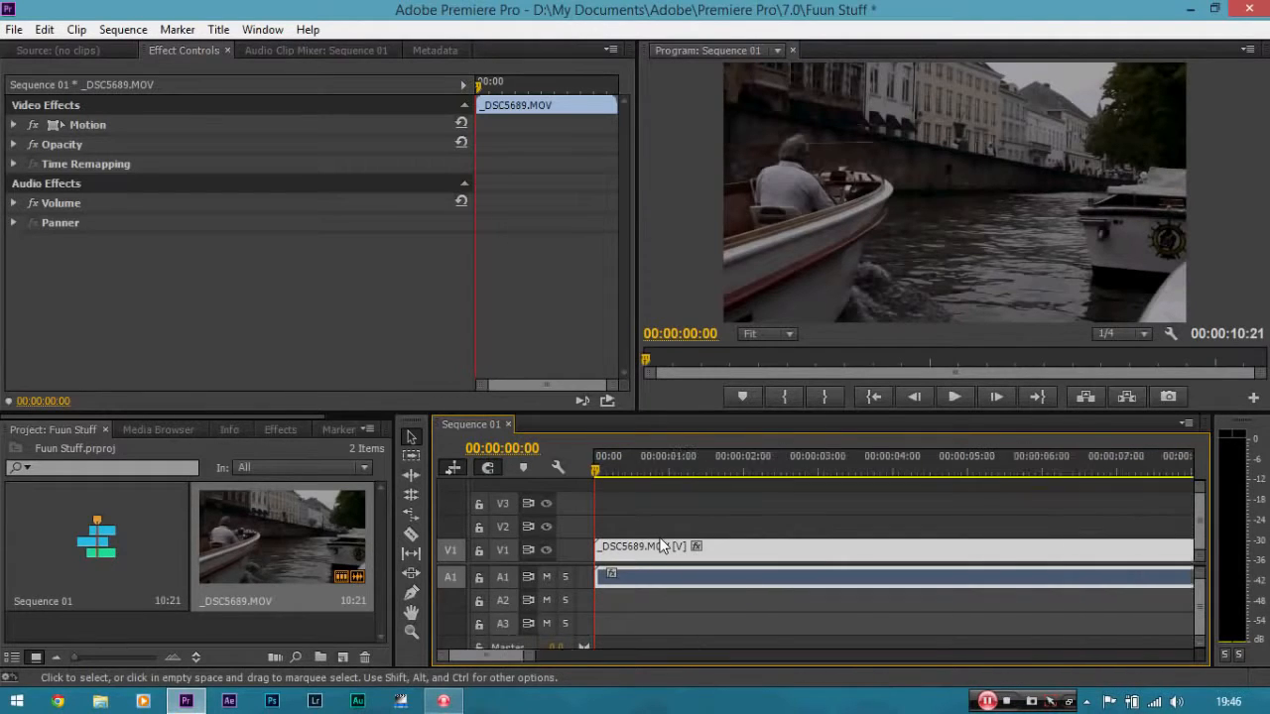
pyautogui.press('-')
pyautogui.press('-')
pyautogui.press('-')
pyautogui.press('=')
pyautogui.press('=')
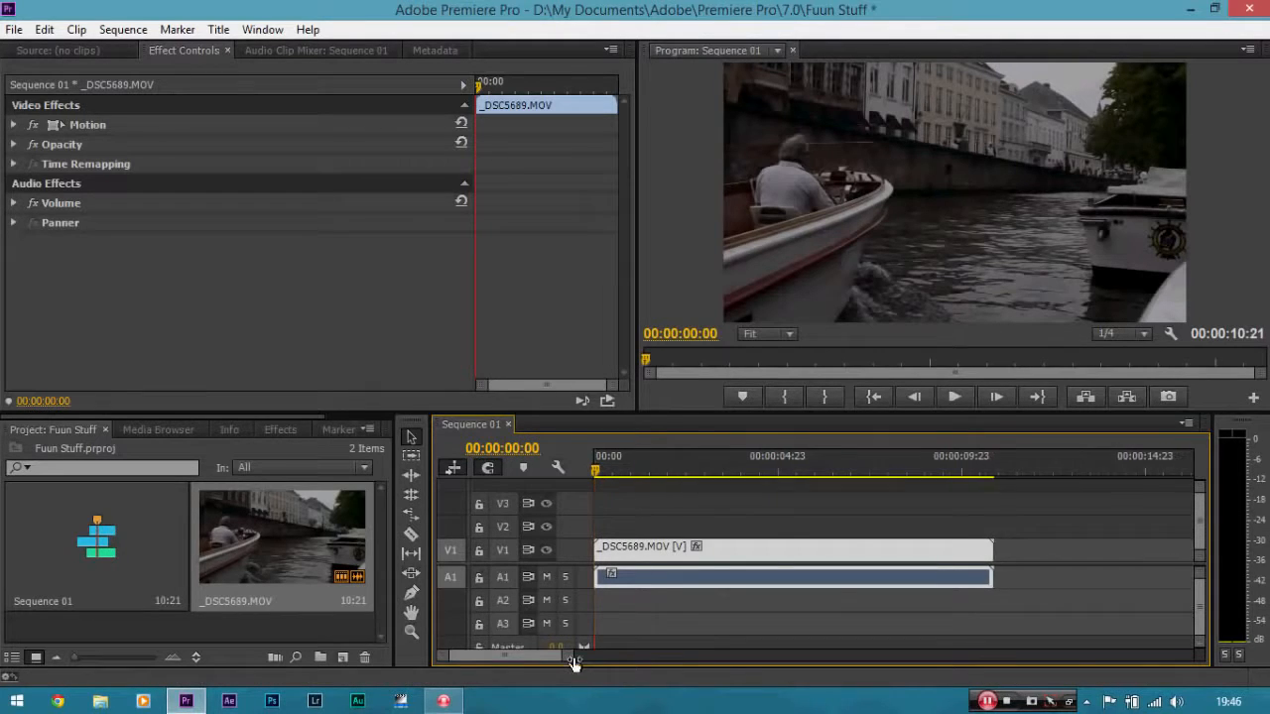
pyautogui.moveTo(574, 657); pyautogui.dragTo(743, 648)
pyautogui.press('=')
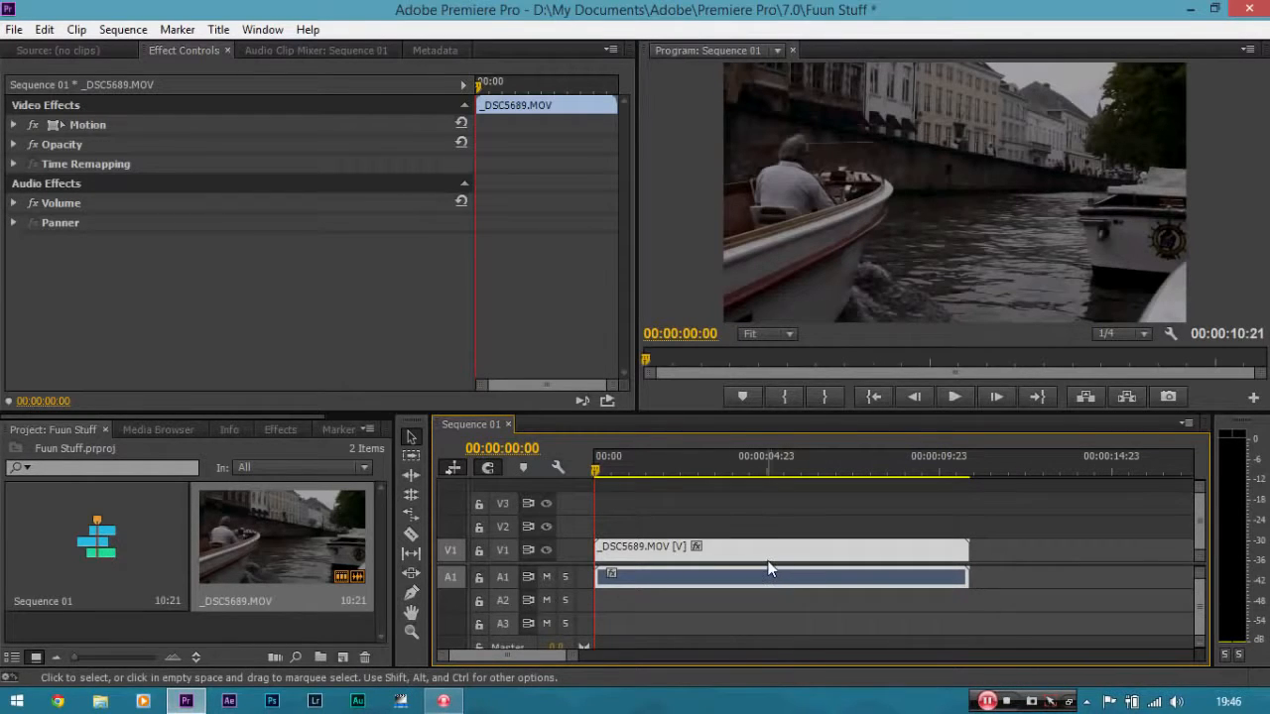
pyautogui.moveTo(601, 469)
pyautogui.mouseDown()
pyautogui.moveTo(655, 480)
pyautogui.moveTo(585, 472)
pyautogui.mouseUp()
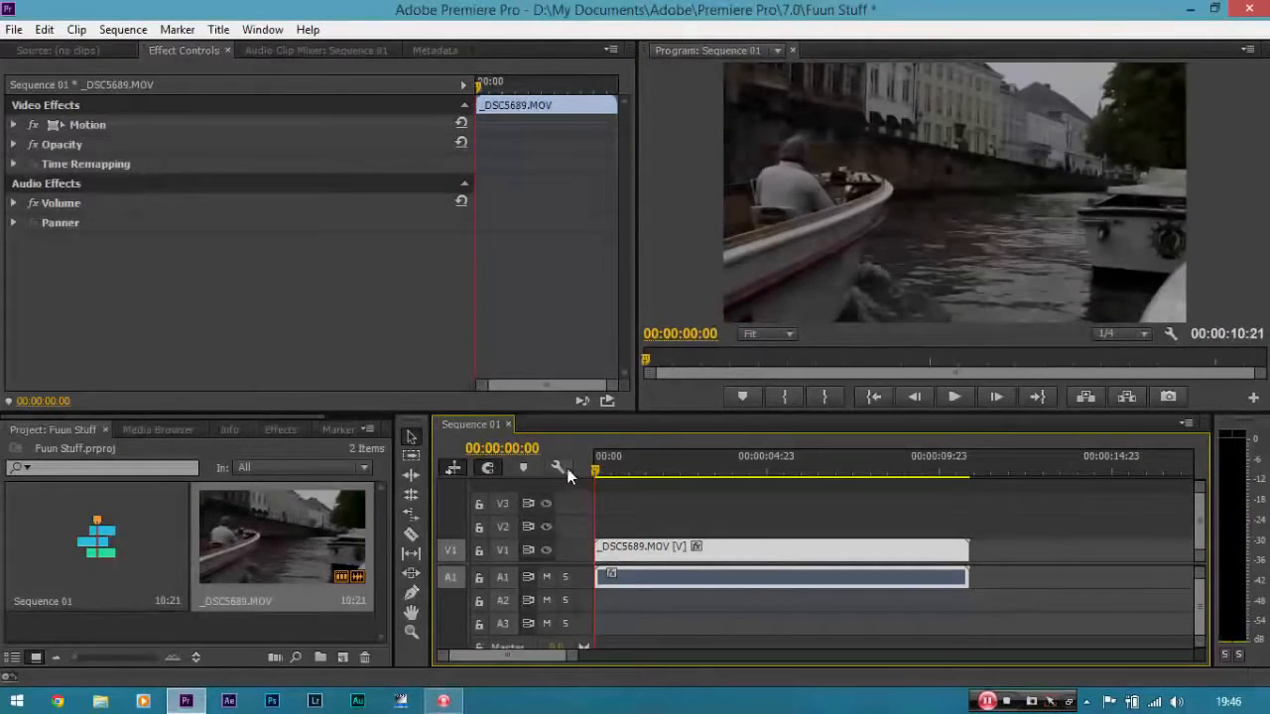
# Review the playback resolution options for the program preview and keep 1/4 selected
pyautogui.click(1137, 335)
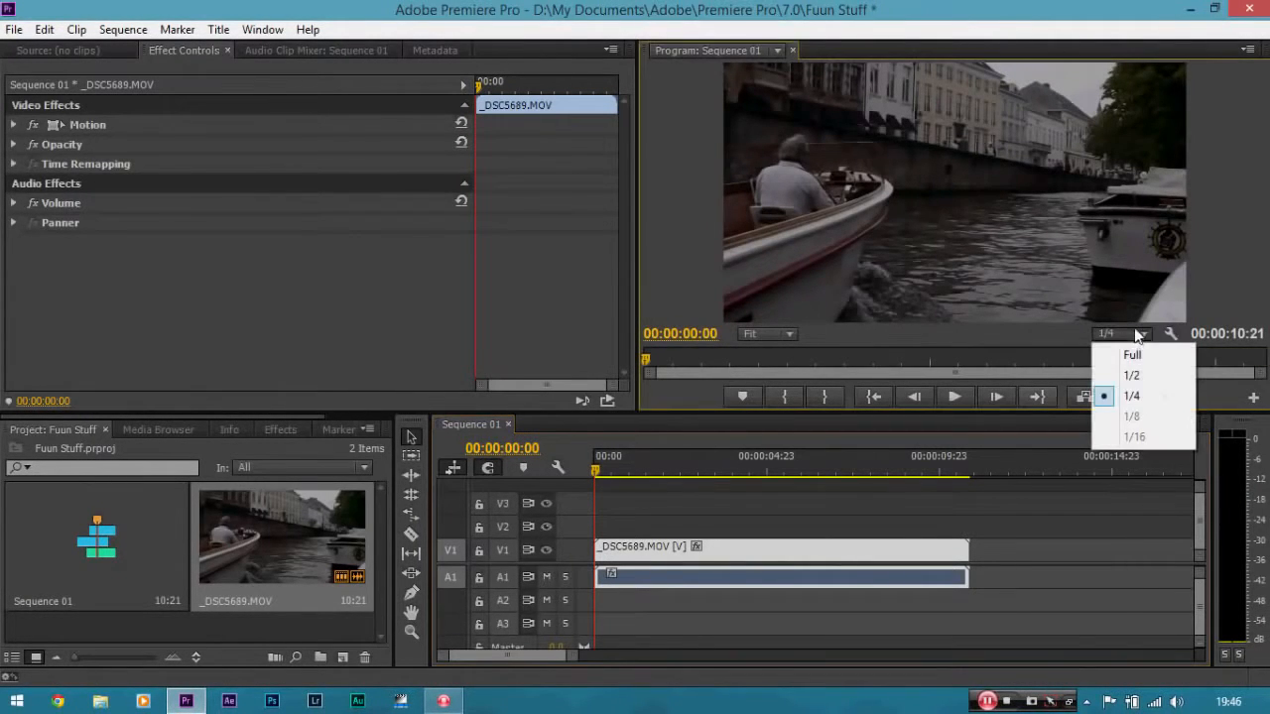
pyautogui.click(1143, 407)
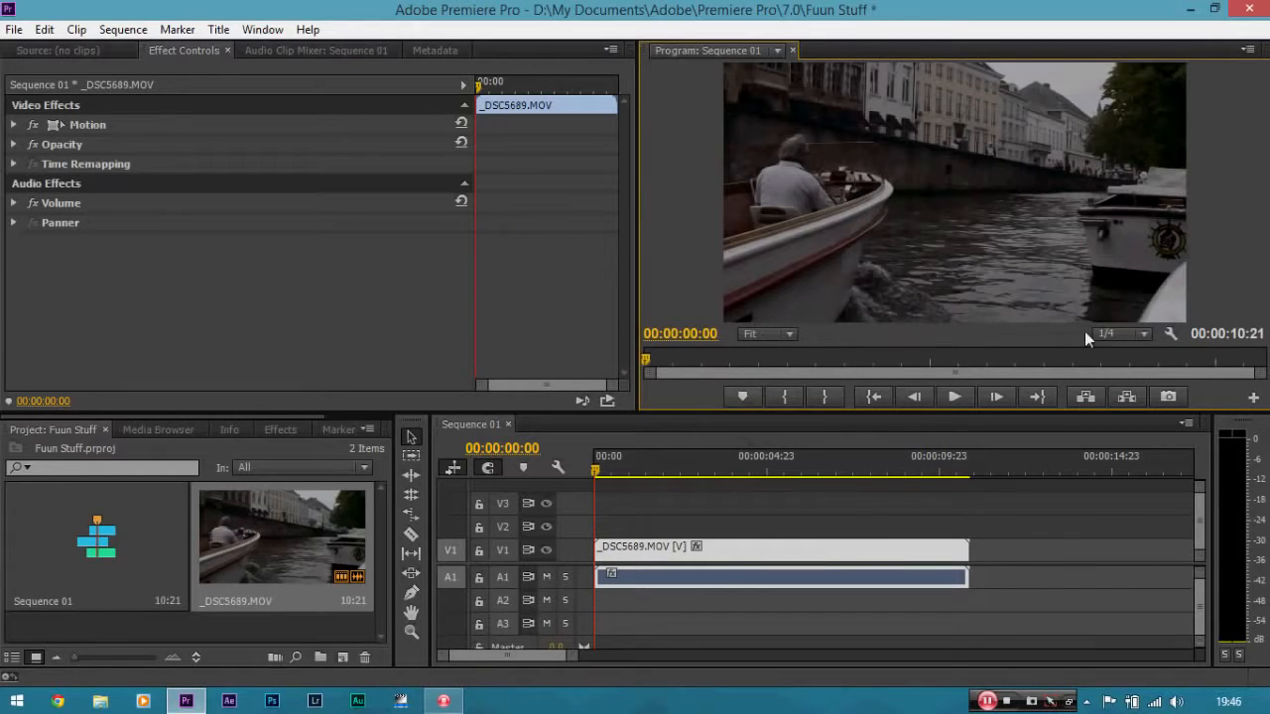
pyautogui.click(1126, 334)
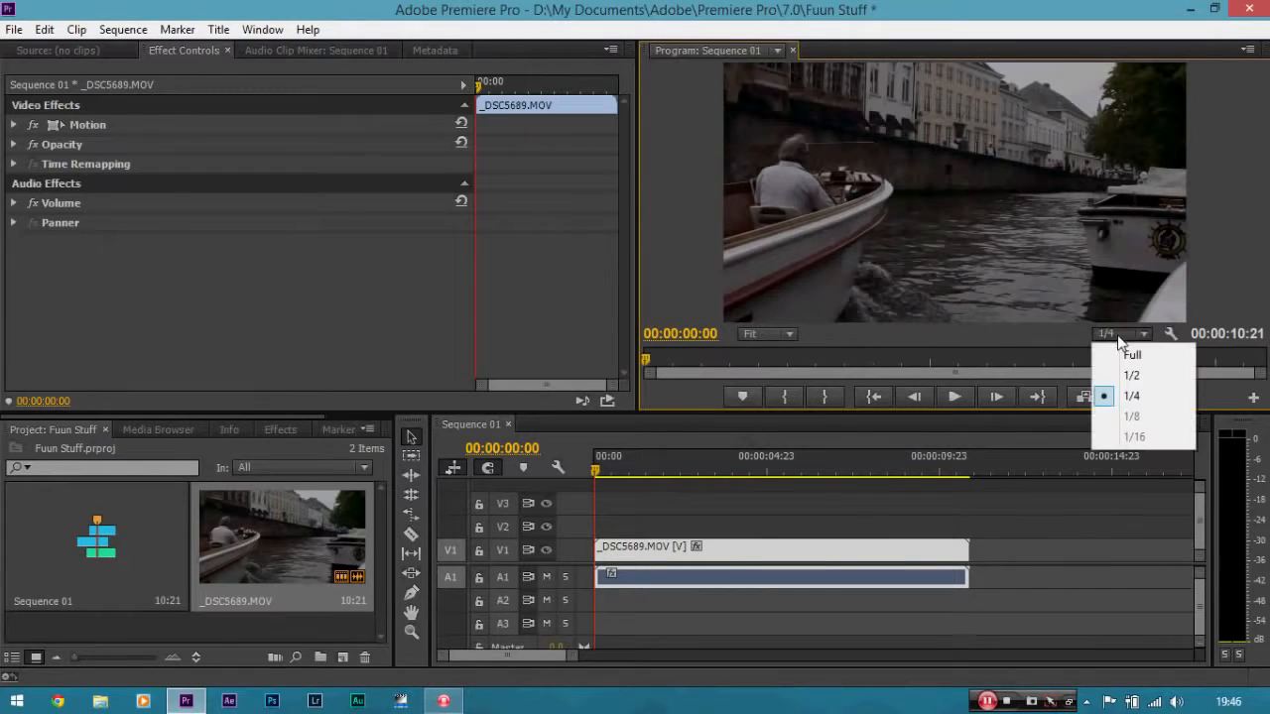
pyautogui.click(1112, 396)
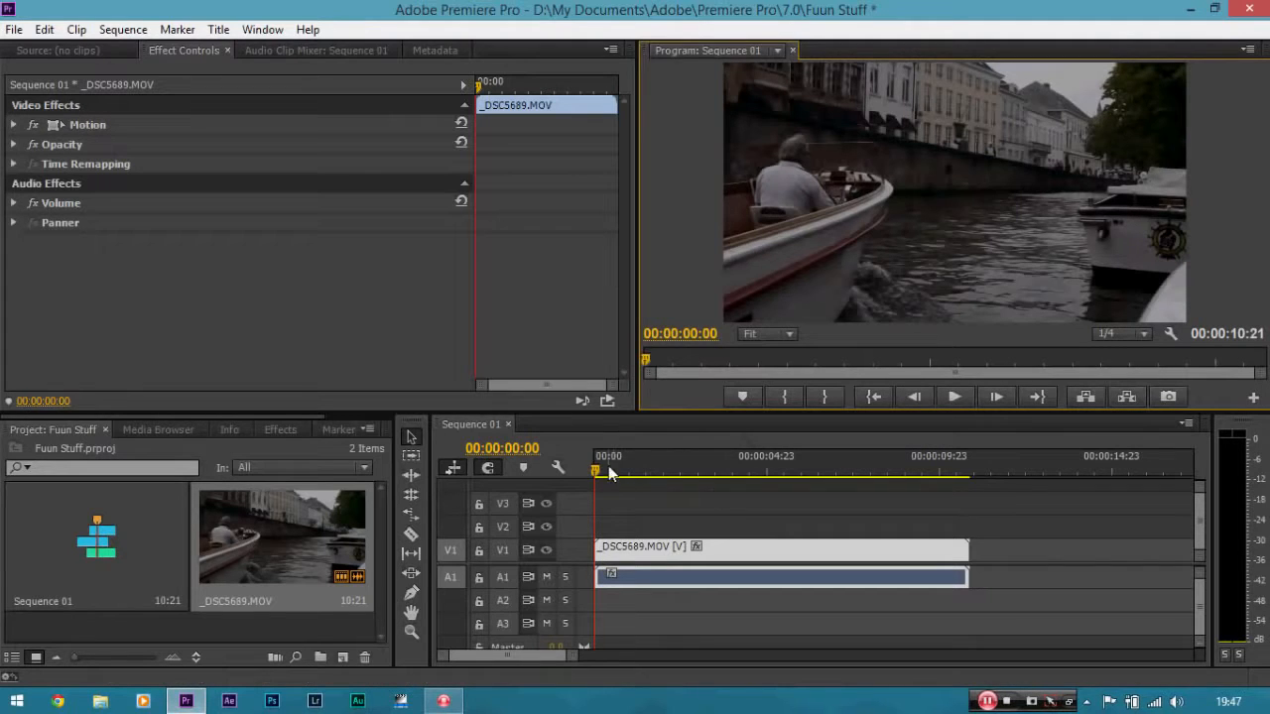
# Trim the beginning of the _DSC5689.MOV clip to the playhead at 00:00:02:13
pyautogui.moveTo(599, 470); pyautogui.dragTo(686, 474)
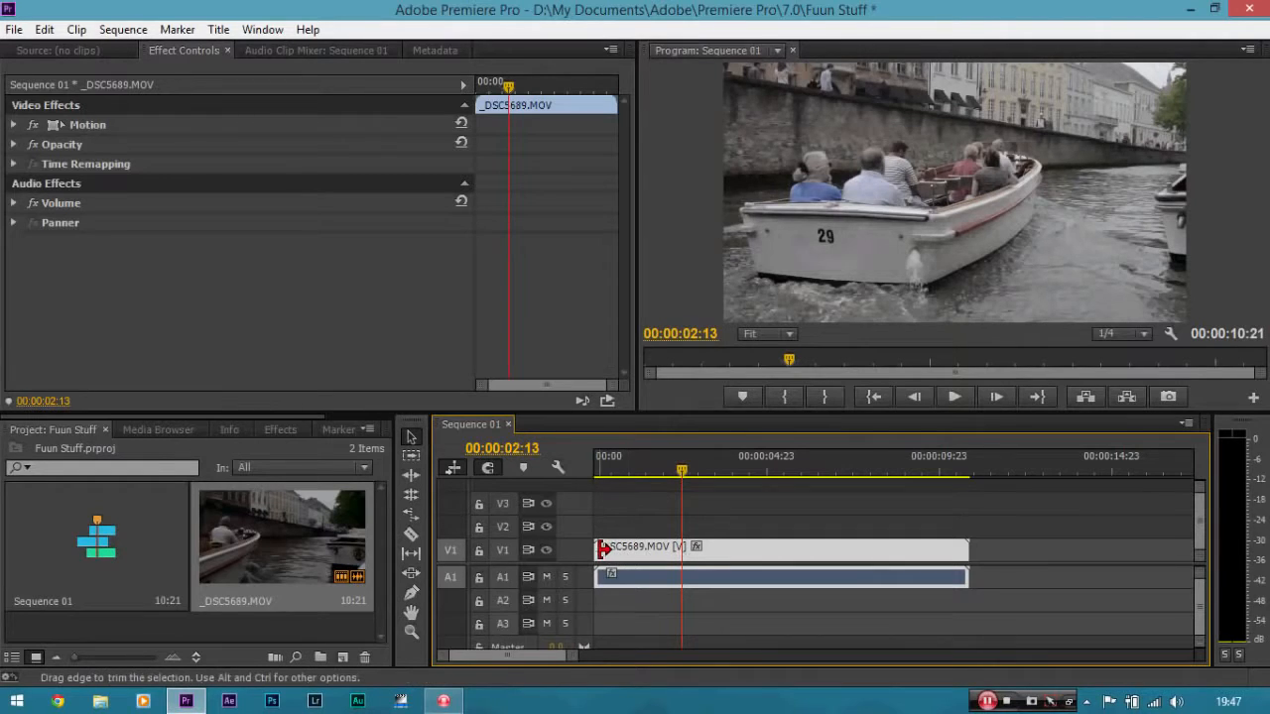
pyautogui.moveTo(598, 552); pyautogui.dragTo(683, 553)
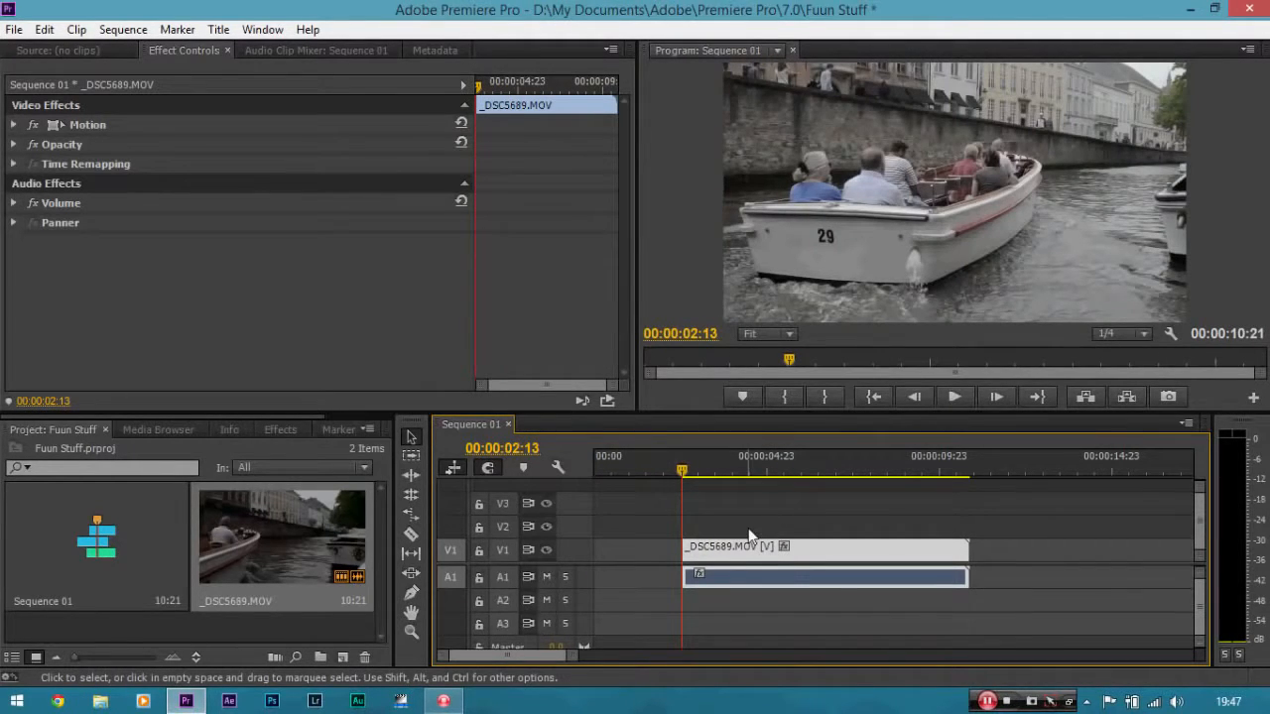
# Undo the trim at the clip's beginning and split _DSC5689.MOV at the playhead, 00:00:02:13
pyautogui.moveTo(744, 559); pyautogui.dragTo(752, 556)
pyautogui.hotkey('ctrl', 'z')
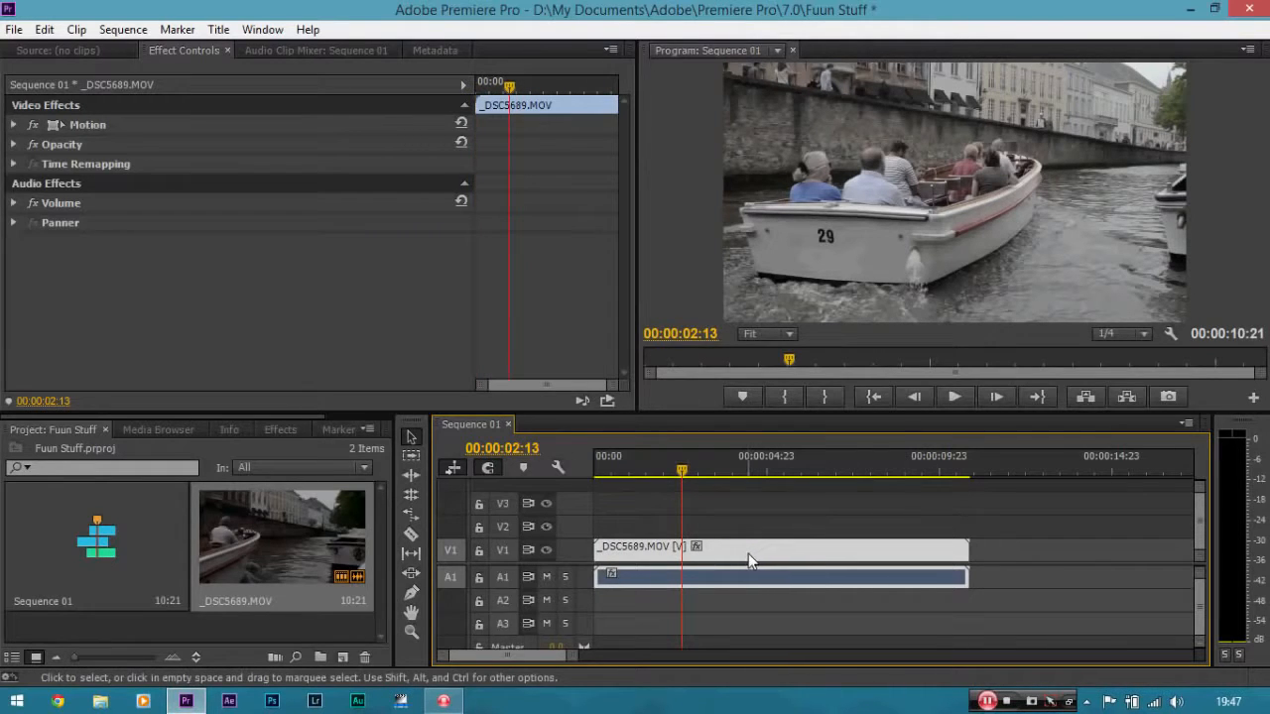
pyautogui.press('c')
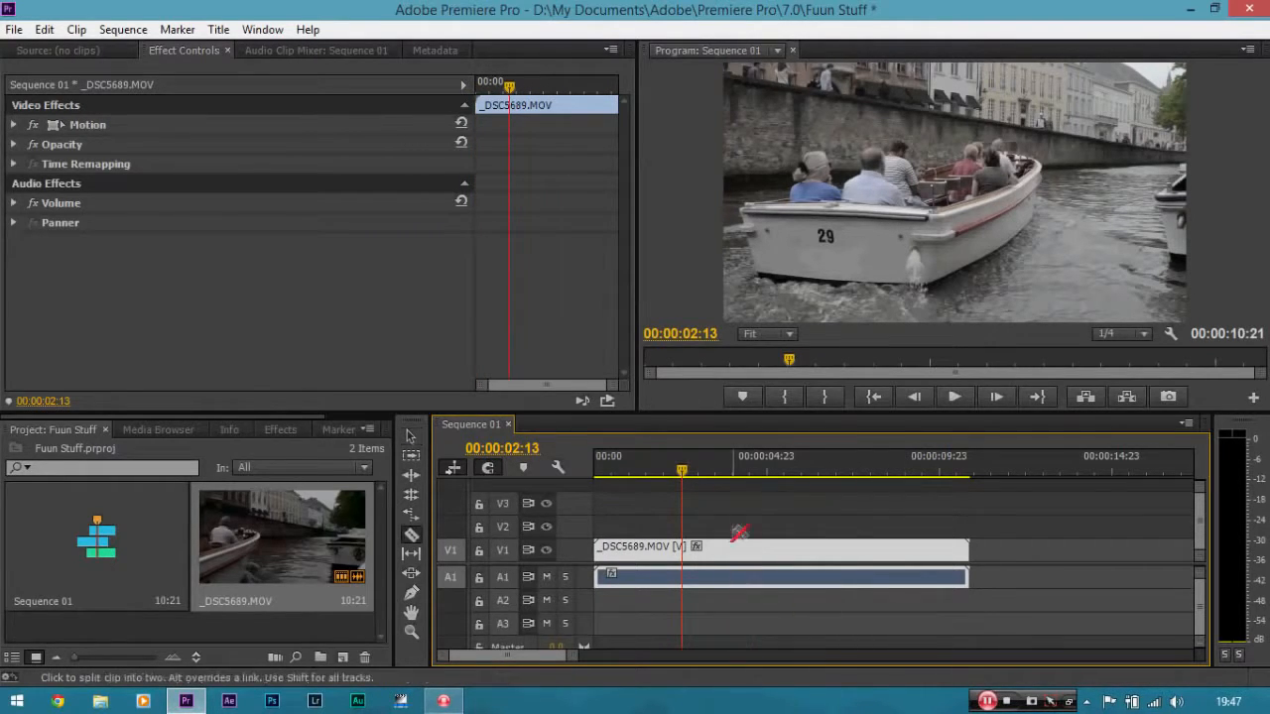
pyautogui.click(682, 552)
pyautogui.press('v')
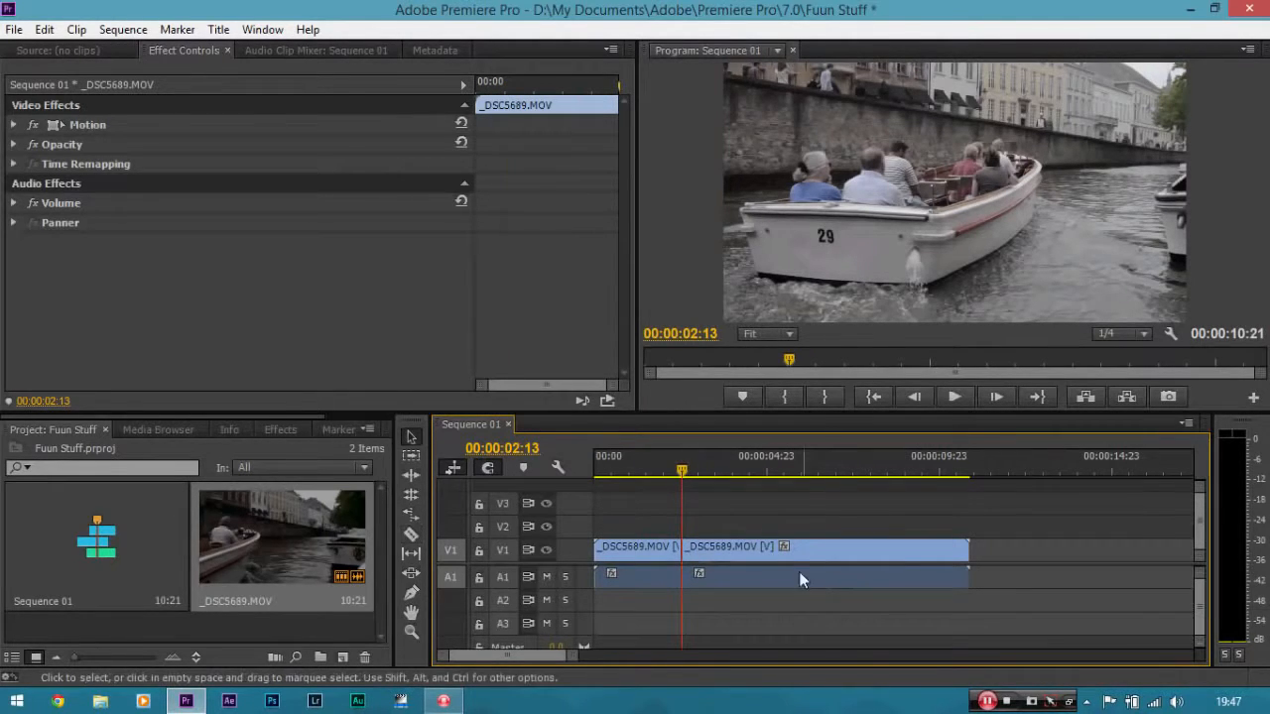
# Delete the first piece of the split clip and move the remaining piece to the start of the sequence
pyautogui.moveTo(687, 476); pyautogui.dragTo(711, 476)
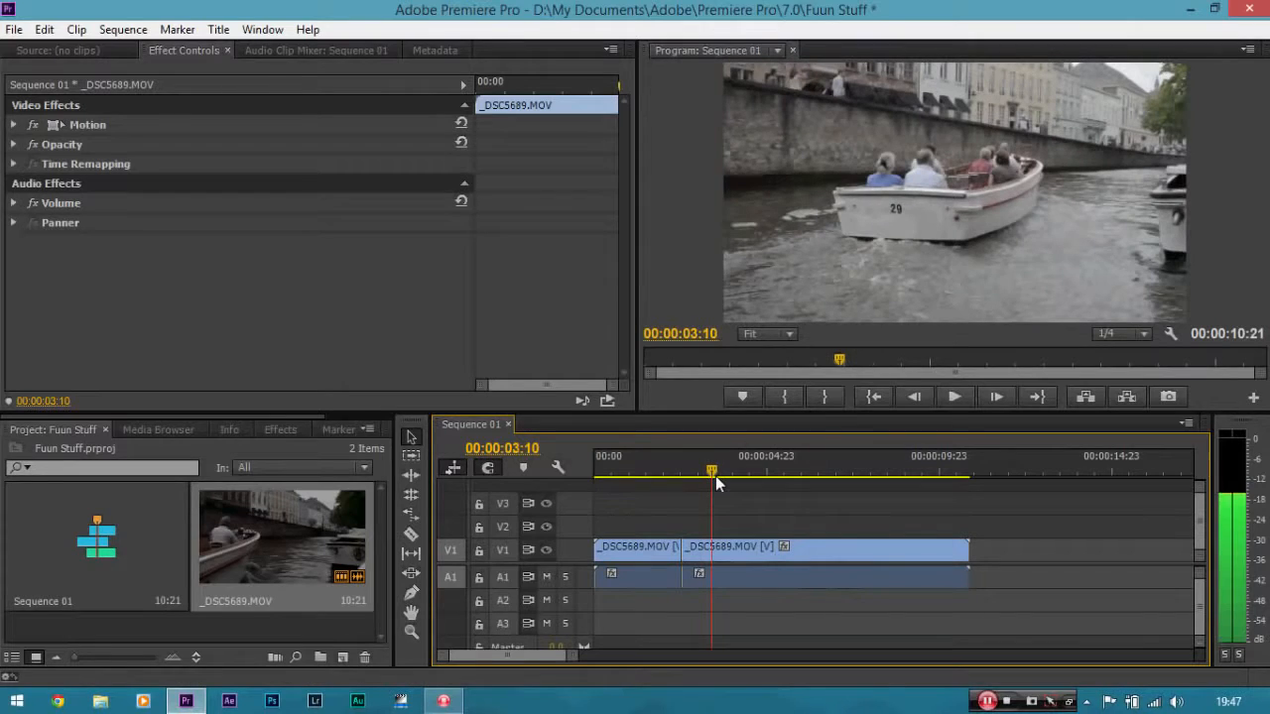
pyautogui.click(649, 545)
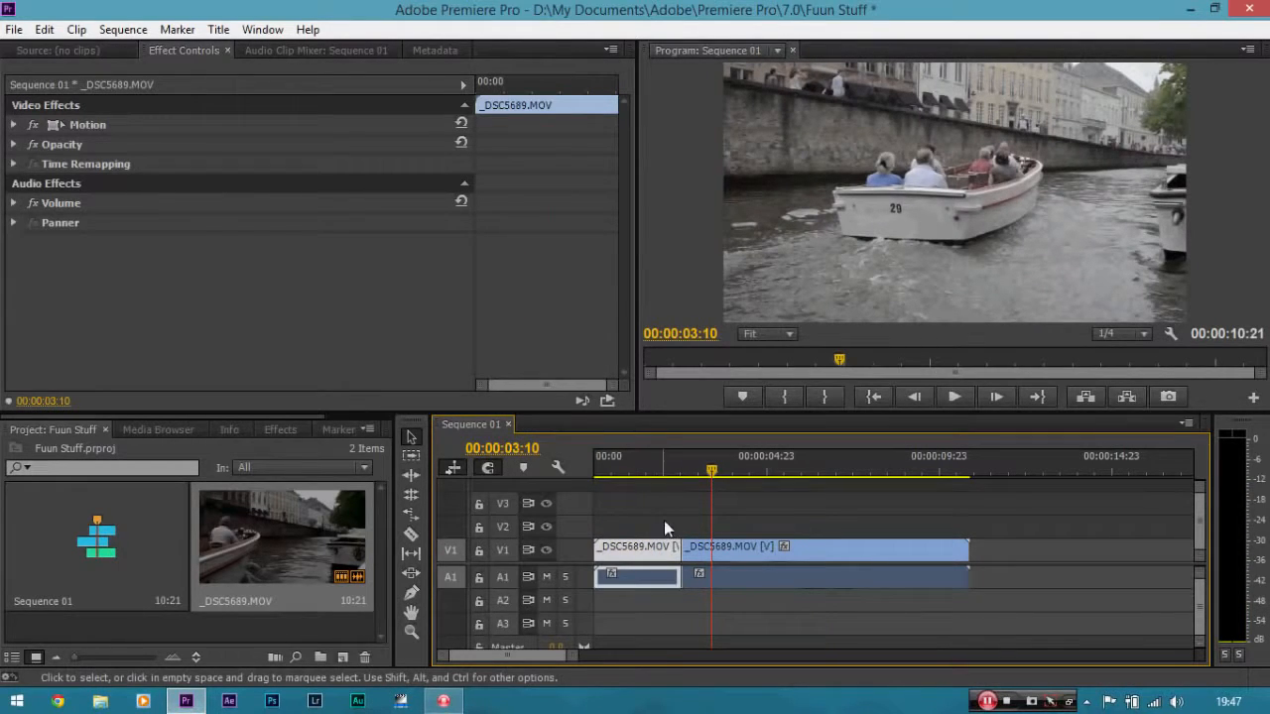
pyautogui.press('Delete')
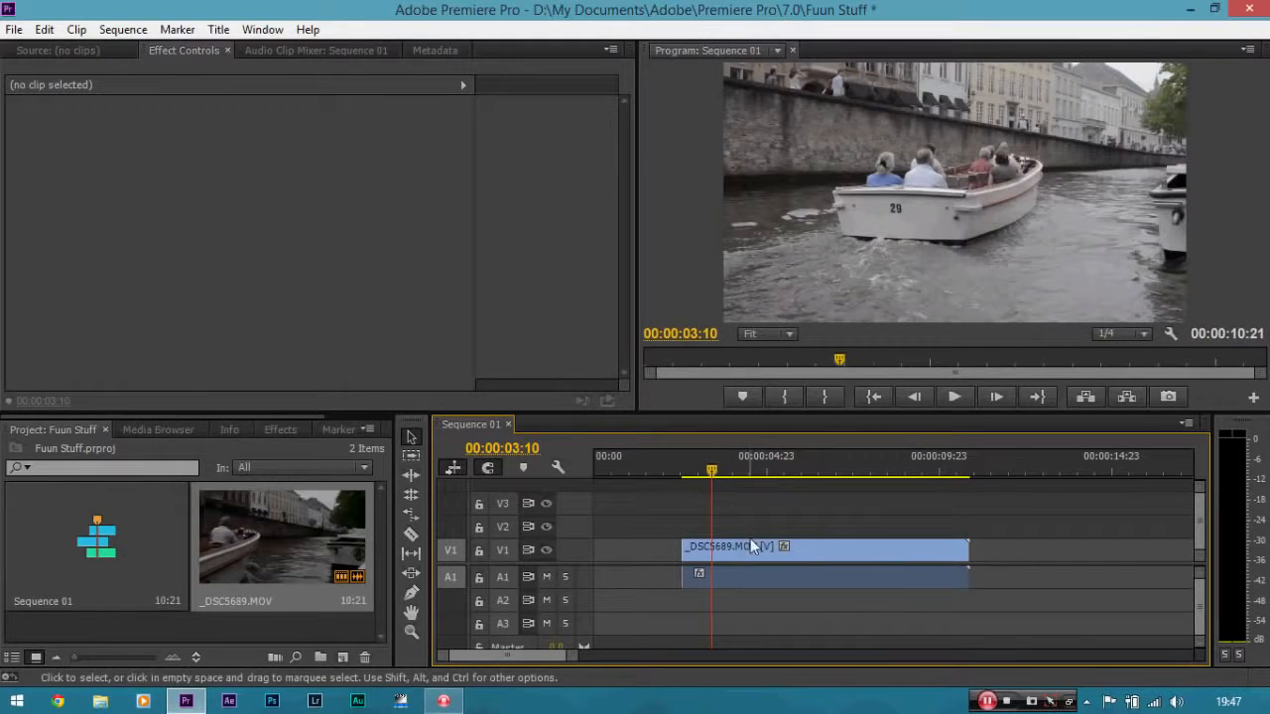
pyautogui.moveTo(711, 468)
pyautogui.mouseDown()
pyautogui.moveTo(623, 469)
pyautogui.moveTo(716, 466)
pyautogui.mouseUp()
pyautogui.moveTo(765, 547); pyautogui.dragTo(674, 548)
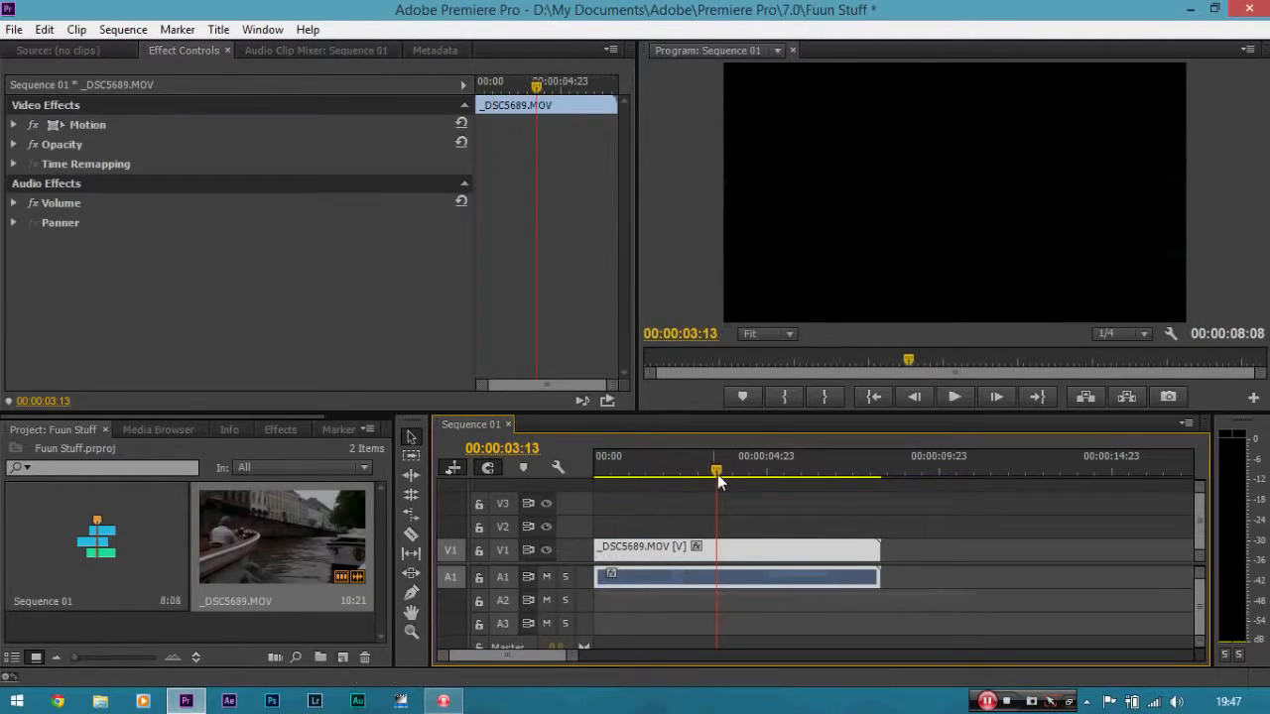
# Trim the end of the _DSC5689.MOV clip to 00:00:06:07 and return the playhead to the sequence start
pyautogui.click(717, 474)
pyautogui.moveTo(717, 476); pyautogui.dragTo(810, 486)
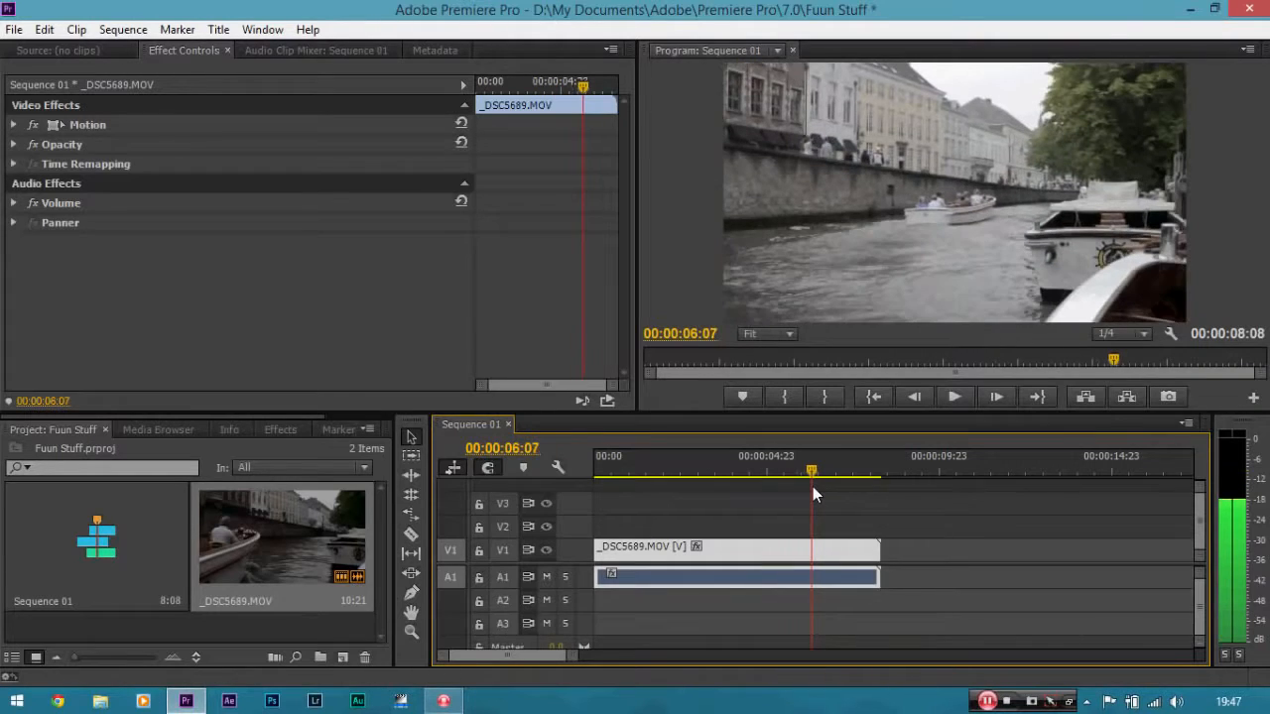
pyautogui.moveTo(893, 549); pyautogui.dragTo(809, 548)
pyautogui.moveTo(814, 476); pyautogui.dragTo(593, 463)
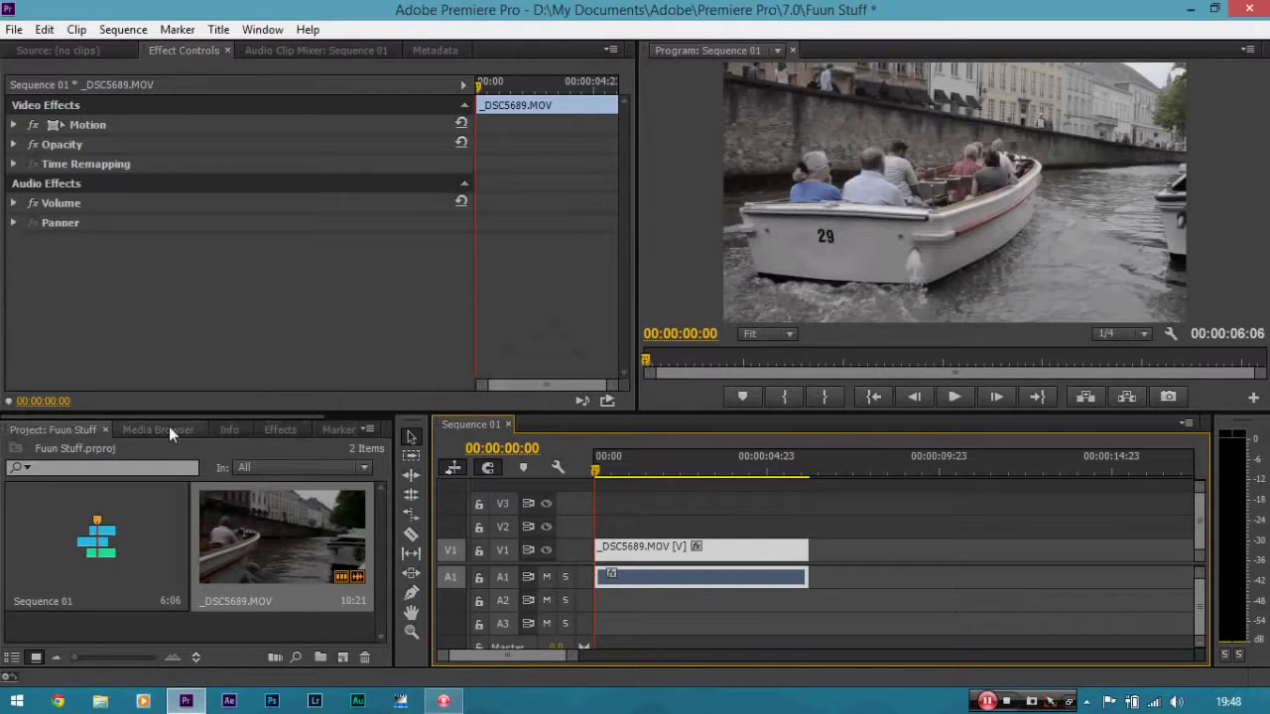
# Apply the Colorista II video effect from the Magic Bullet Colorista group to the _DSC5689.MOV clip on V1
pyautogui.click(277, 430)
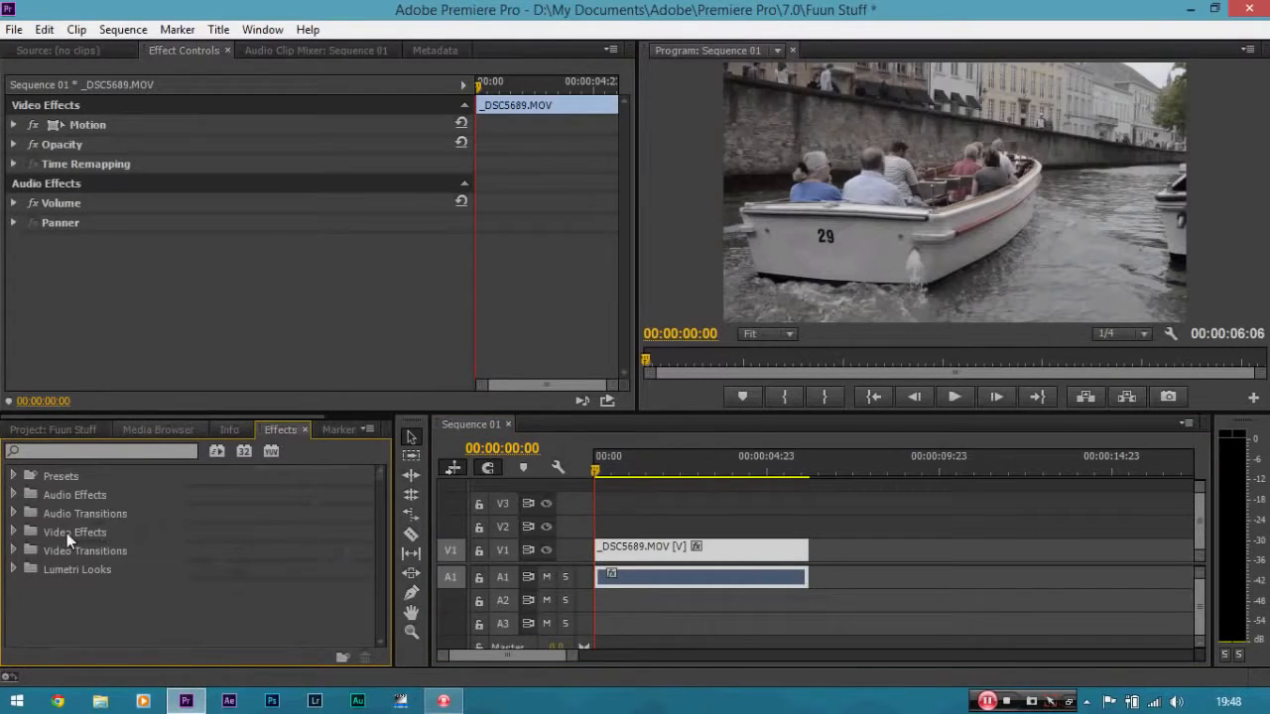
pyautogui.click(13, 533)
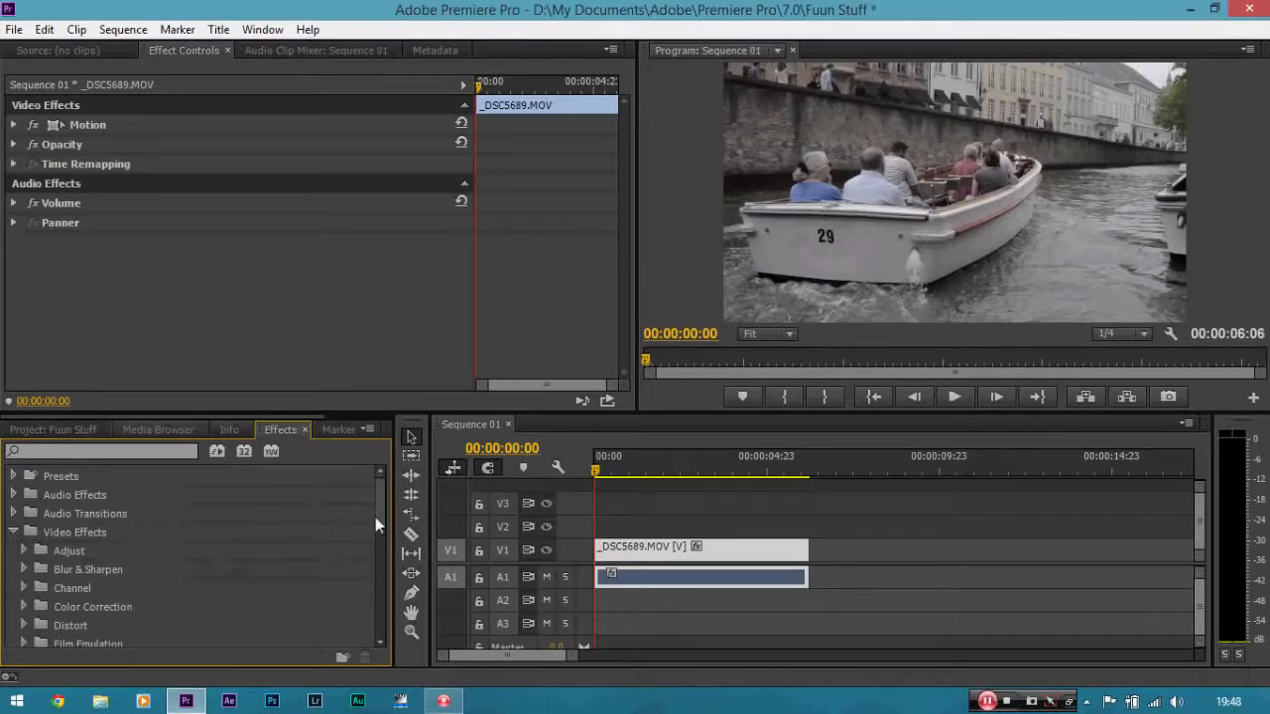
pyautogui.moveTo(375, 517); pyautogui.dragTo(378, 569)
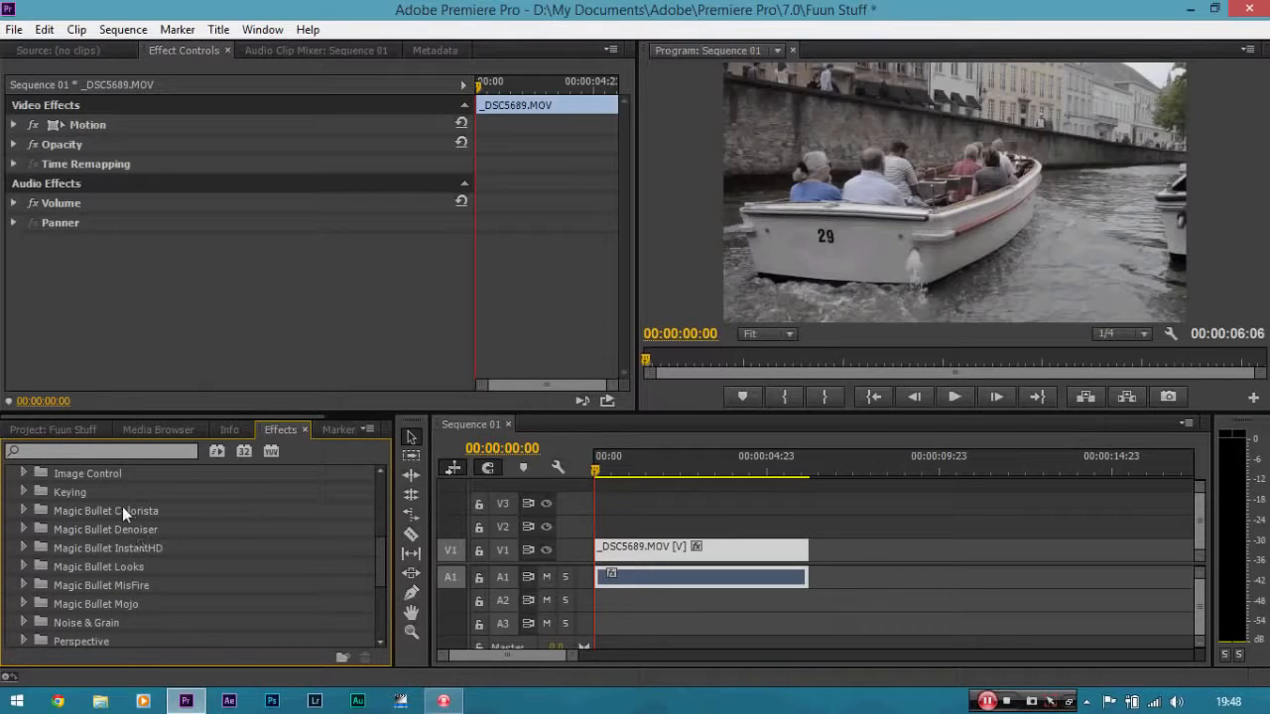
pyautogui.click(24, 510)
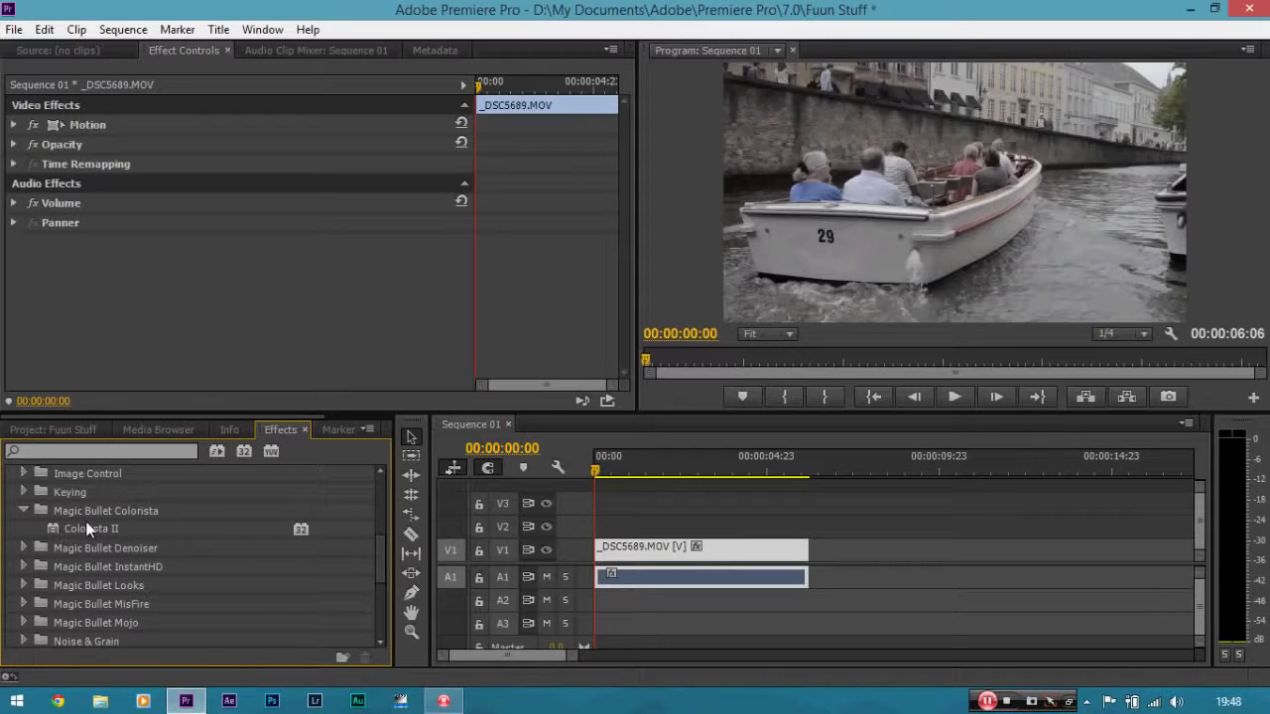
pyautogui.moveTo(65, 524); pyautogui.dragTo(631, 553)
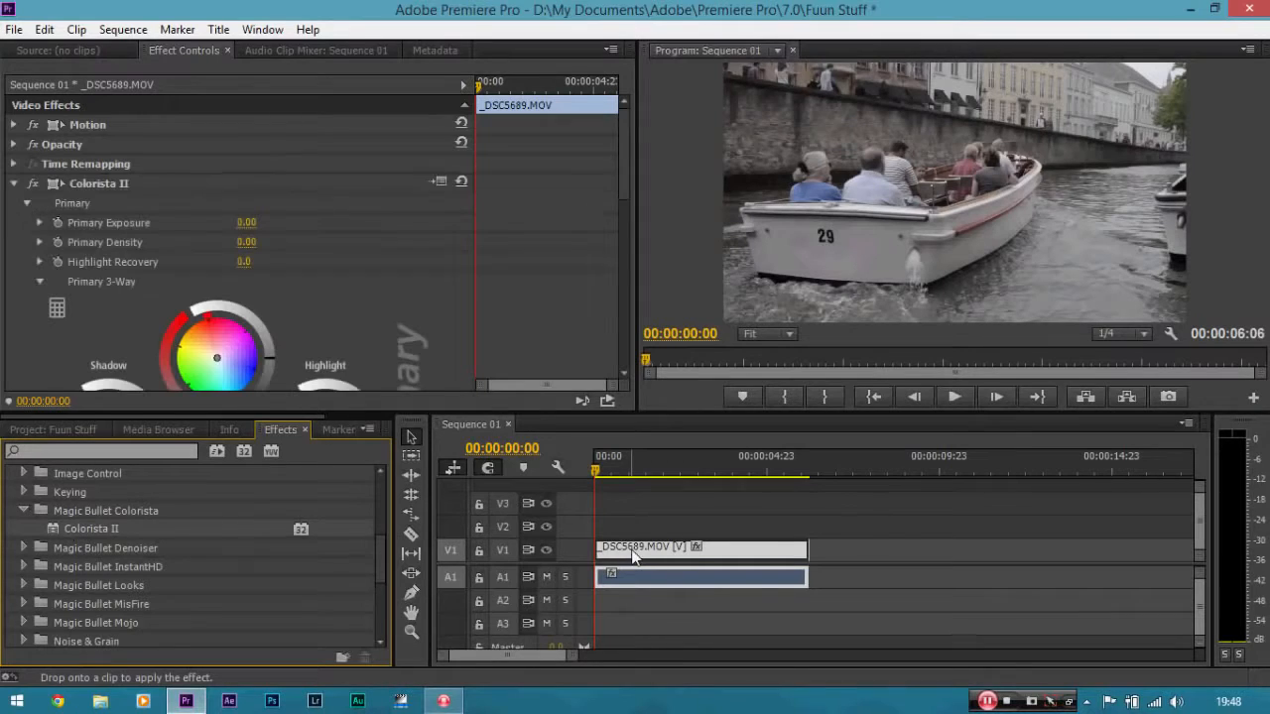
# Browse the built-in Color Correction video effects and locate Fast Color Corrector
pyautogui.moveTo(378, 580); pyautogui.dragTo(401, 512)
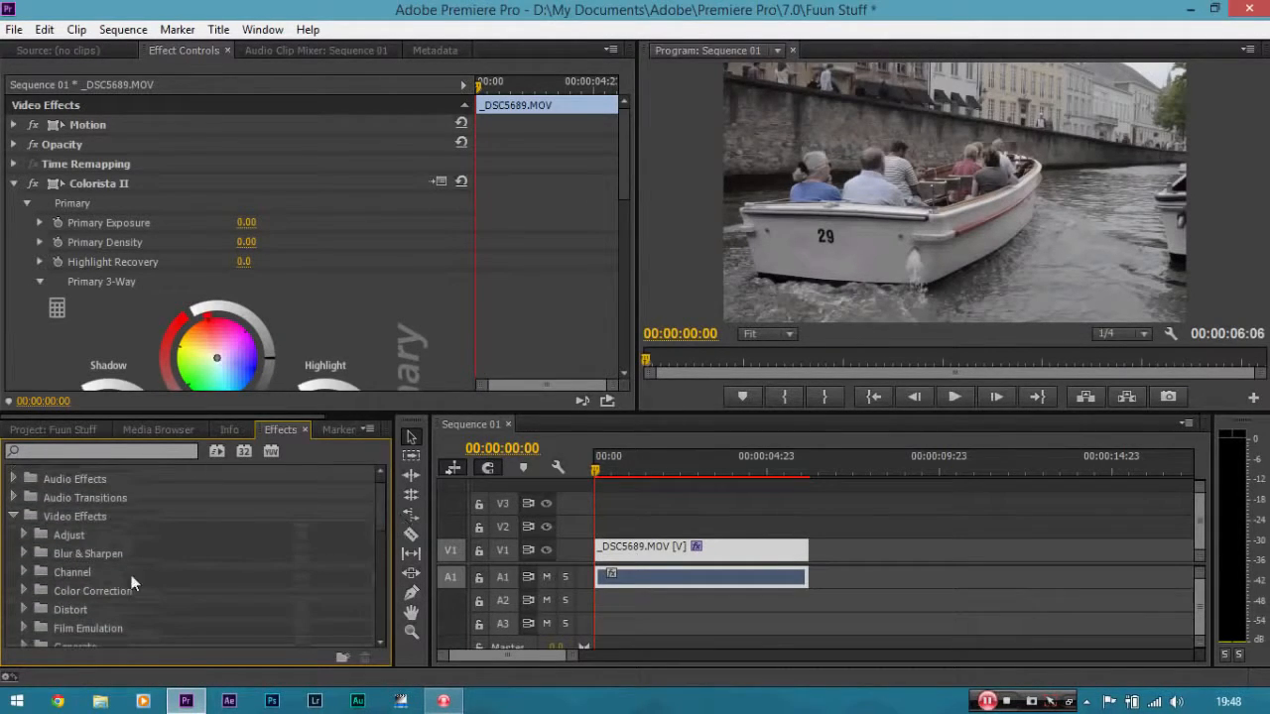
pyautogui.click(24, 590)
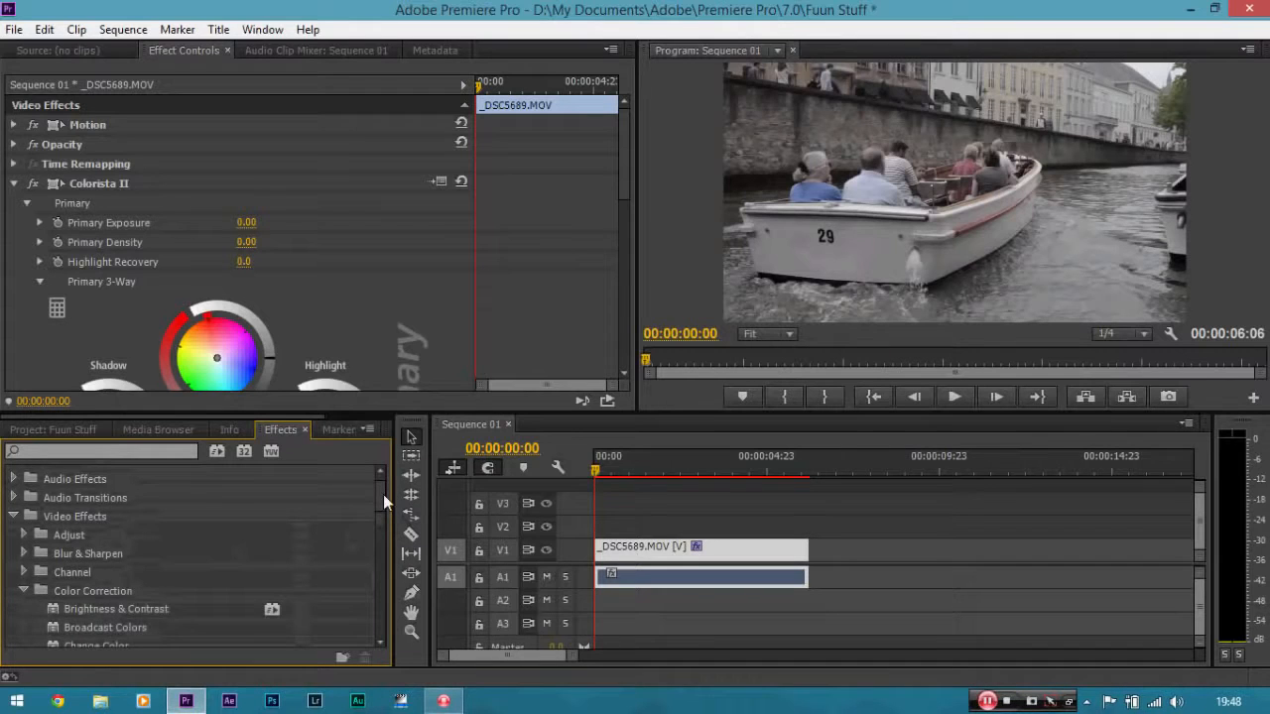
pyautogui.moveTo(383, 494); pyautogui.dragTo(354, 527)
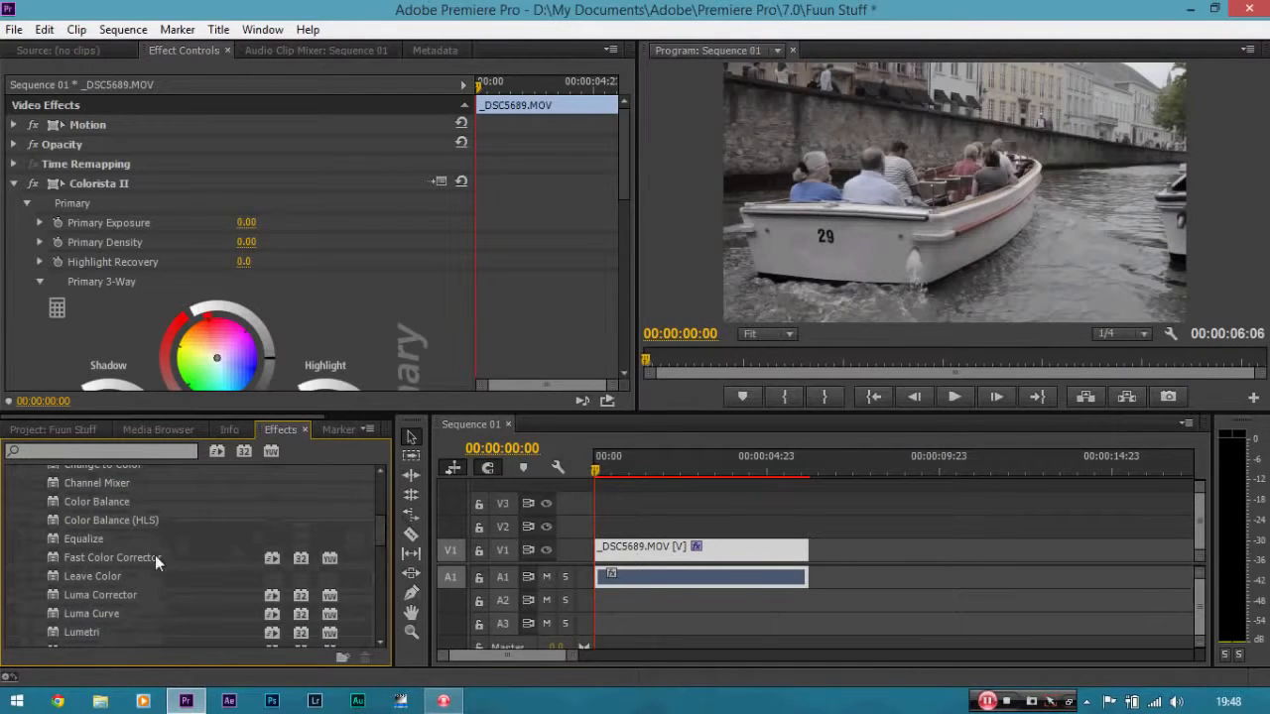
pyautogui.moveTo(155, 555); pyautogui.dragTo(581, 295)
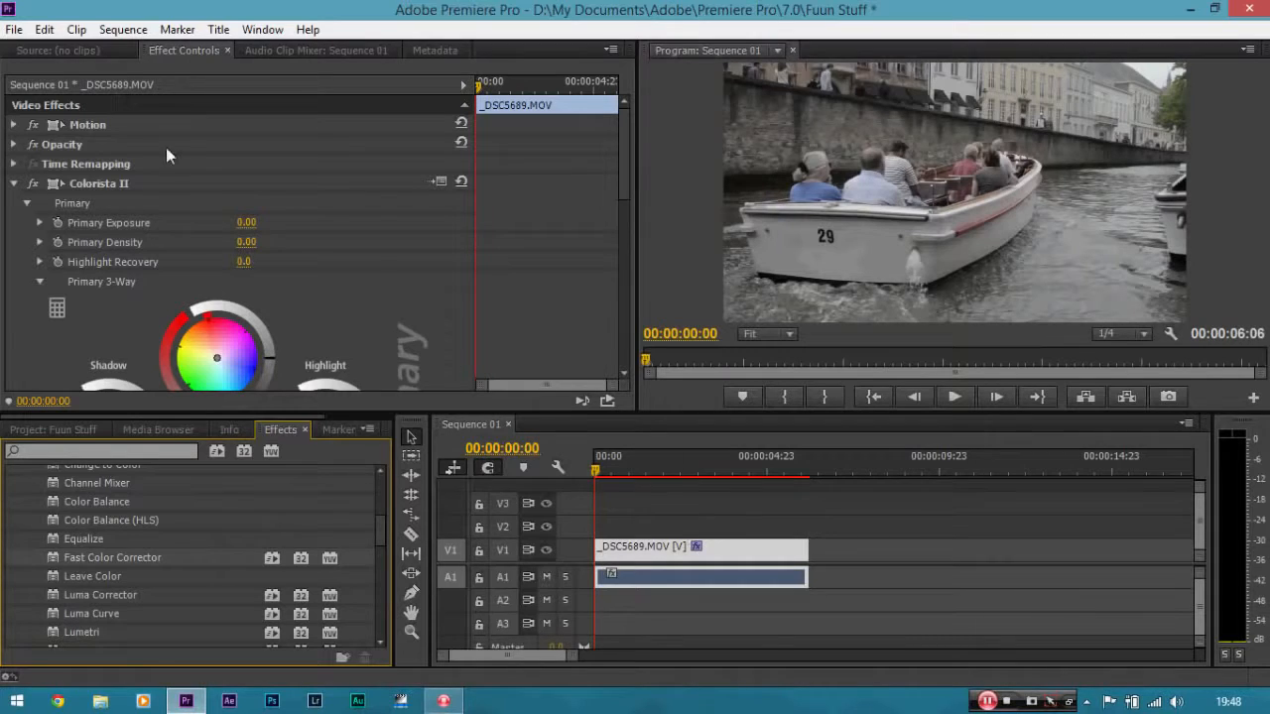
# Shift Colorista II's primary shadows toward blue and its midtones toward orange
pyautogui.moveTo(621, 153); pyautogui.dragTo(632, 207)
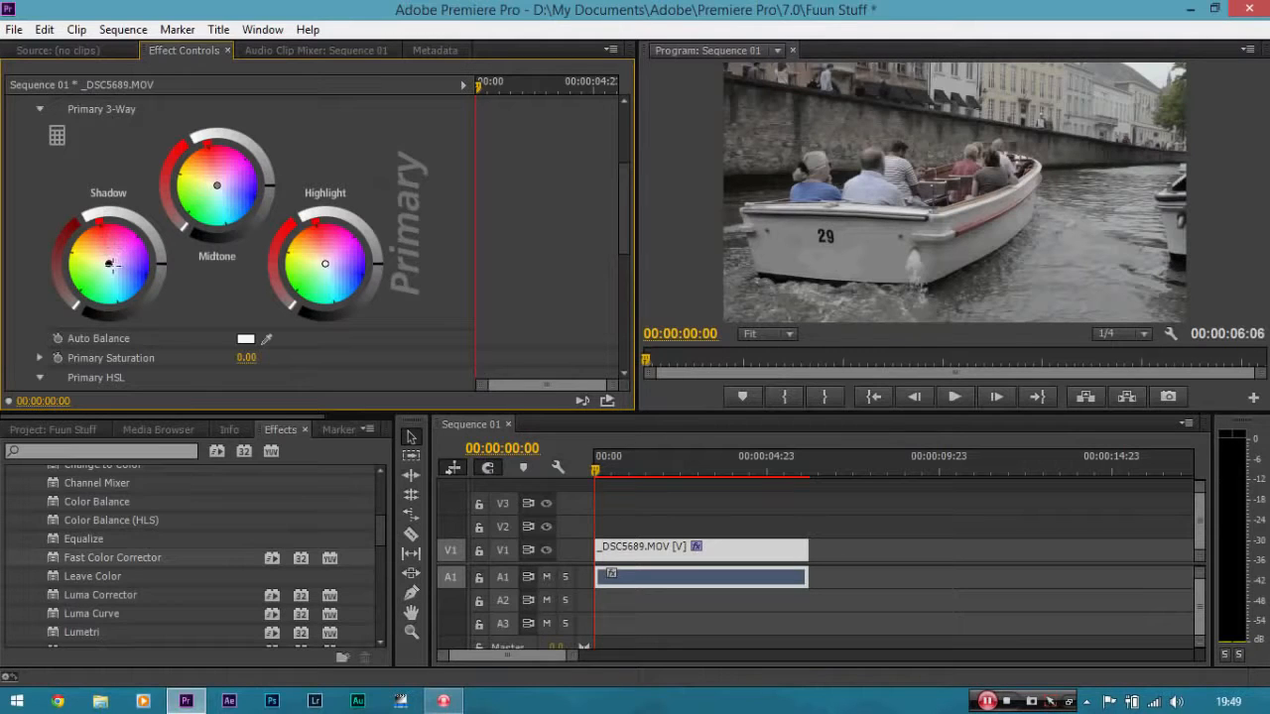
pyautogui.moveTo(108, 263); pyautogui.dragTo(124, 276)
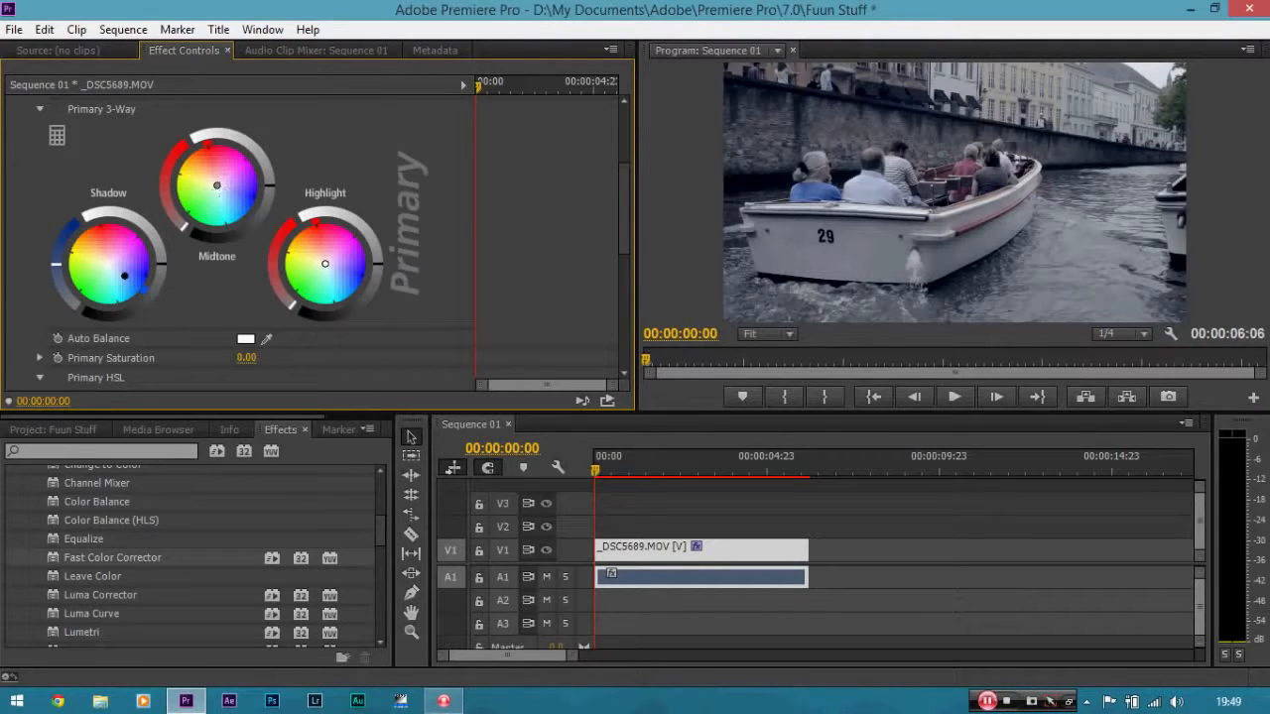
pyautogui.moveTo(218, 184); pyautogui.dragTo(202, 167)
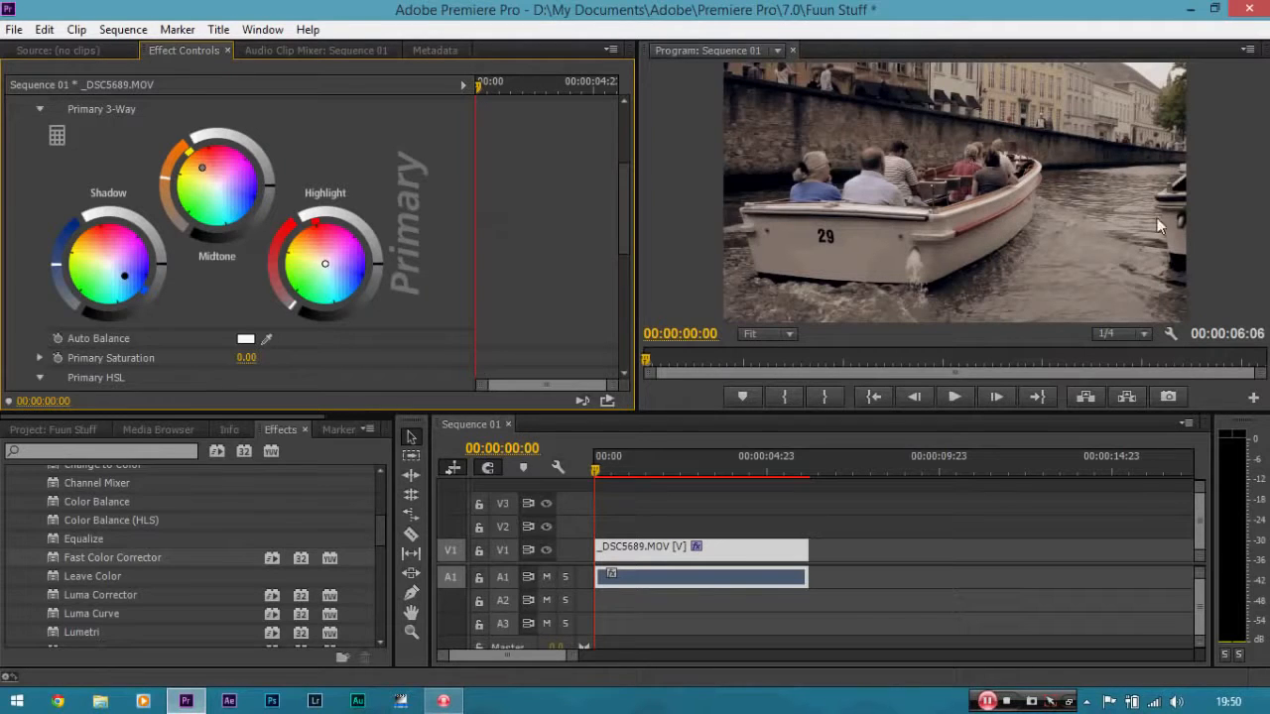
# Set Colorista II's Primary Saturation to 100
pyautogui.moveTo(623, 195); pyautogui.dragTo(624, 212)
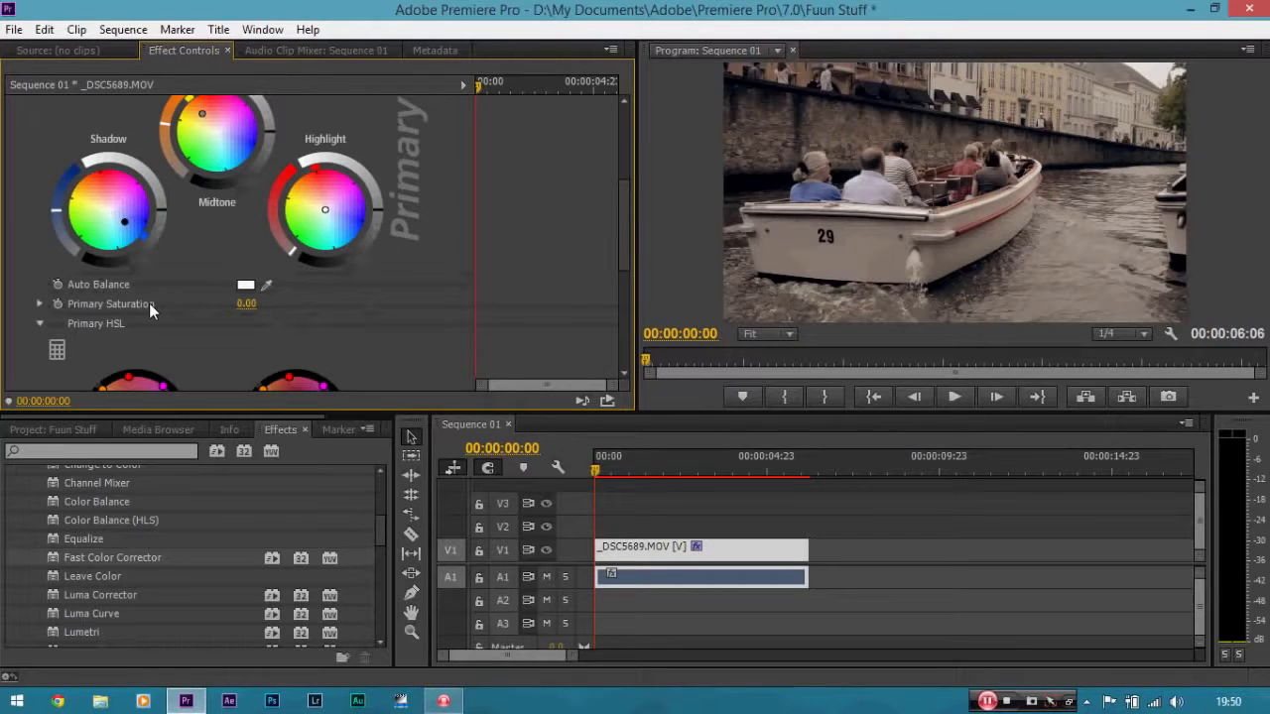
pyautogui.moveTo(246, 304); pyautogui.dragTo(427, 303)
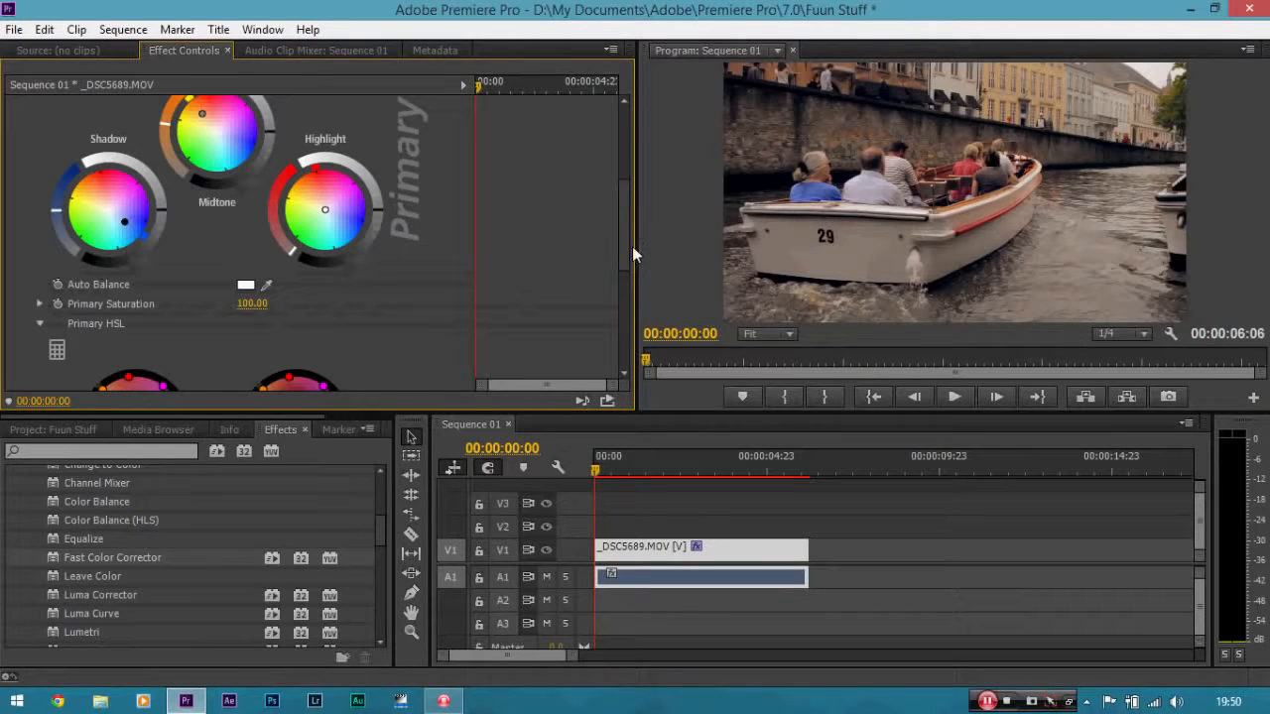
# Darken the midtones slightly and brighten the highlights in Colorista II's Primary 3-Way correction
pyautogui.moveTo(623, 243); pyautogui.dragTo(622, 221)
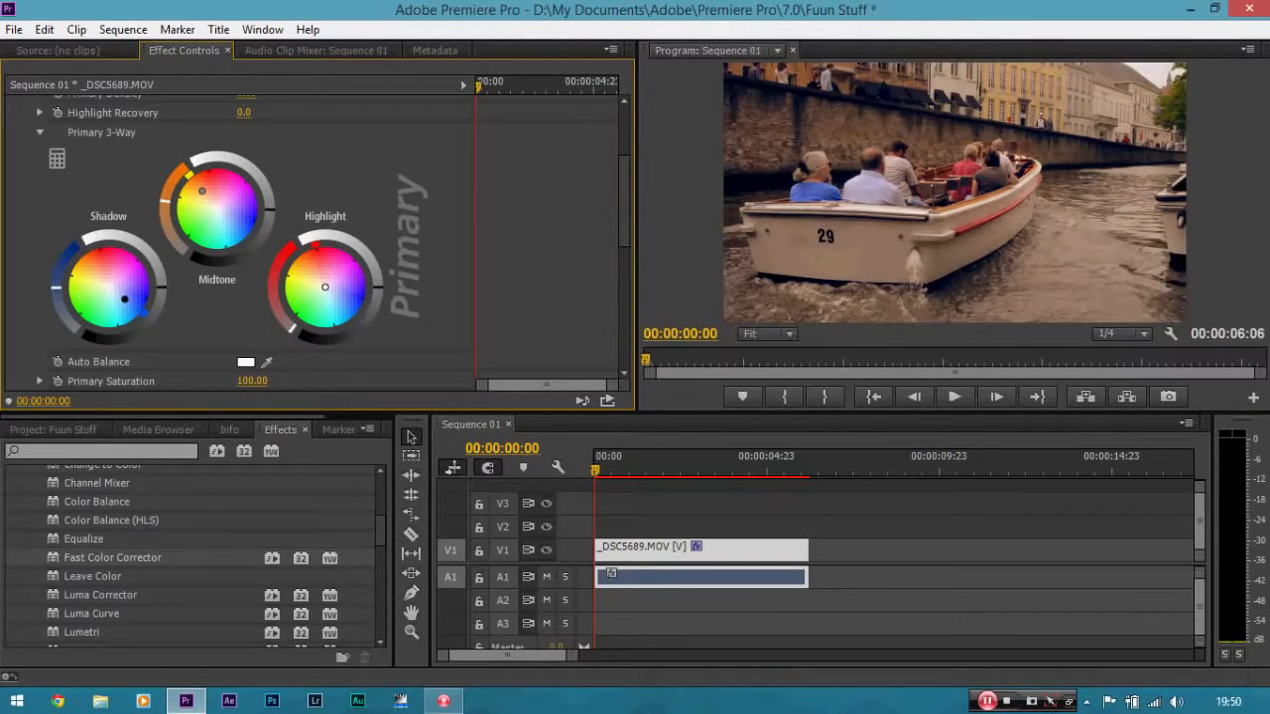
pyautogui.moveTo(270, 218); pyautogui.dragTo(345, 227)
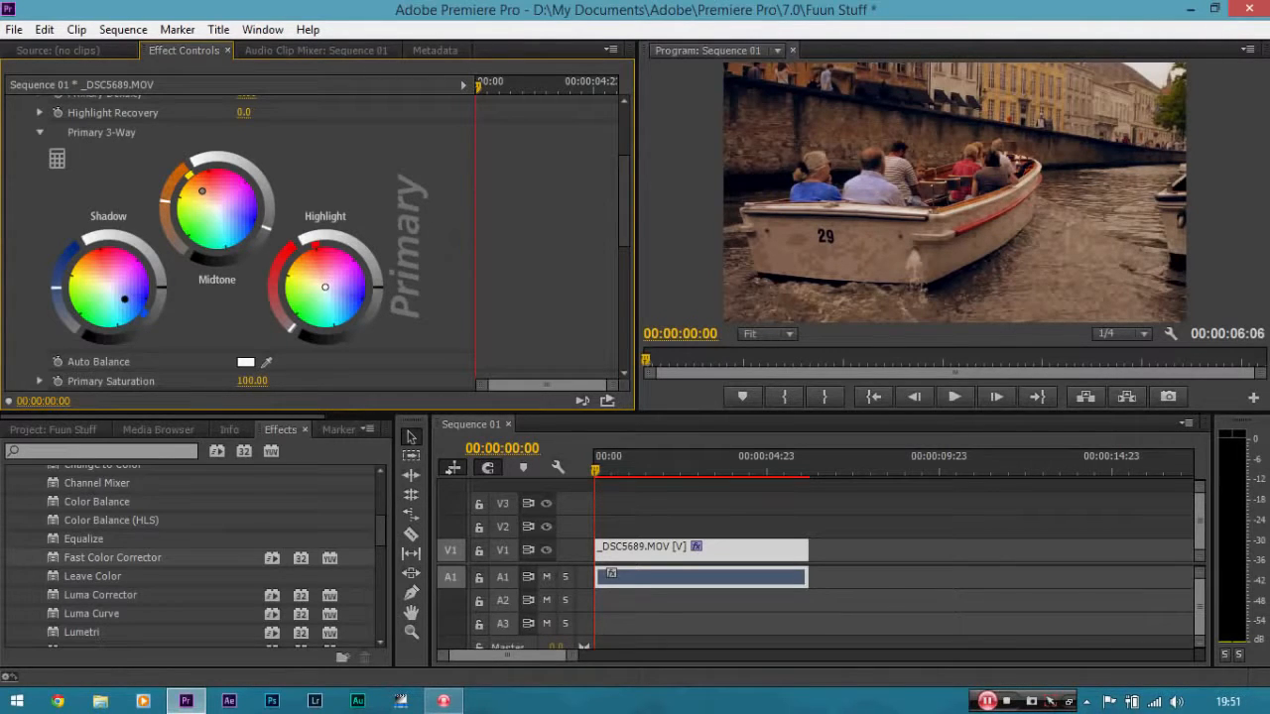
pyautogui.moveTo(377, 286); pyautogui.dragTo(378, 284)
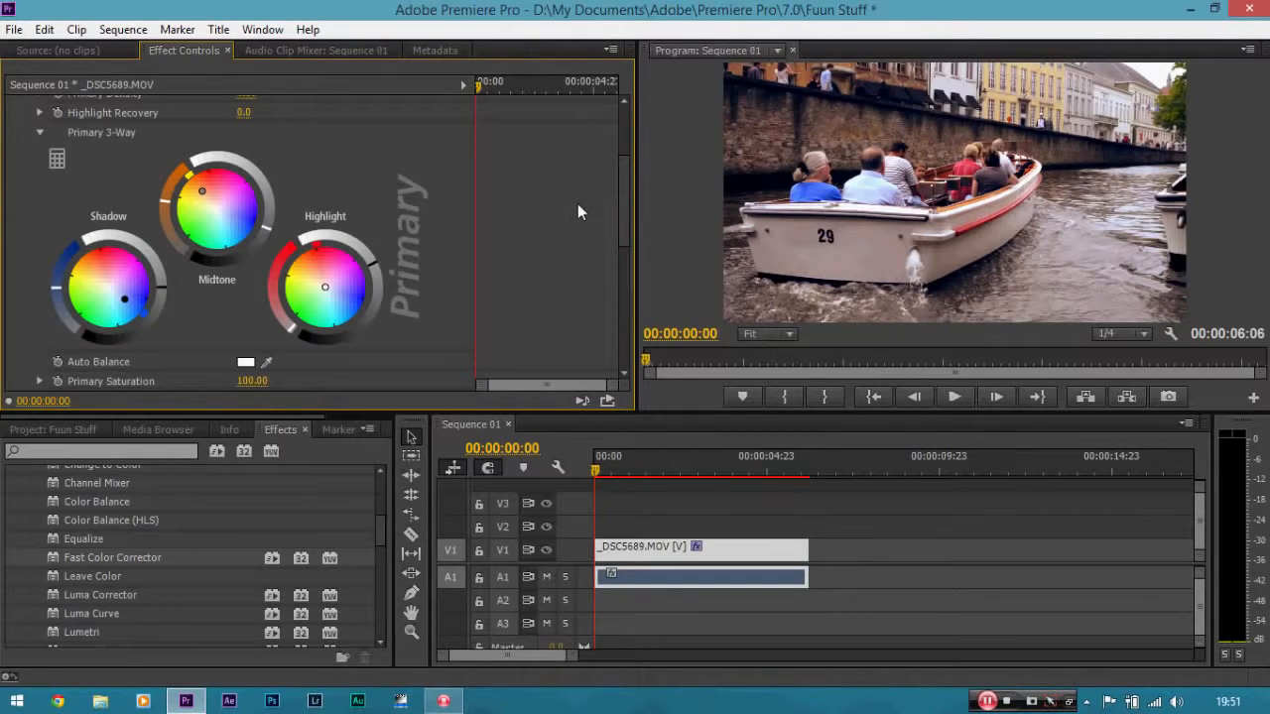
# Compare the clip with Colorista II disabled and enabled, leave the effect on, and review its primary settings
pyautogui.moveTo(629, 216); pyautogui.dragTo(631, 162)
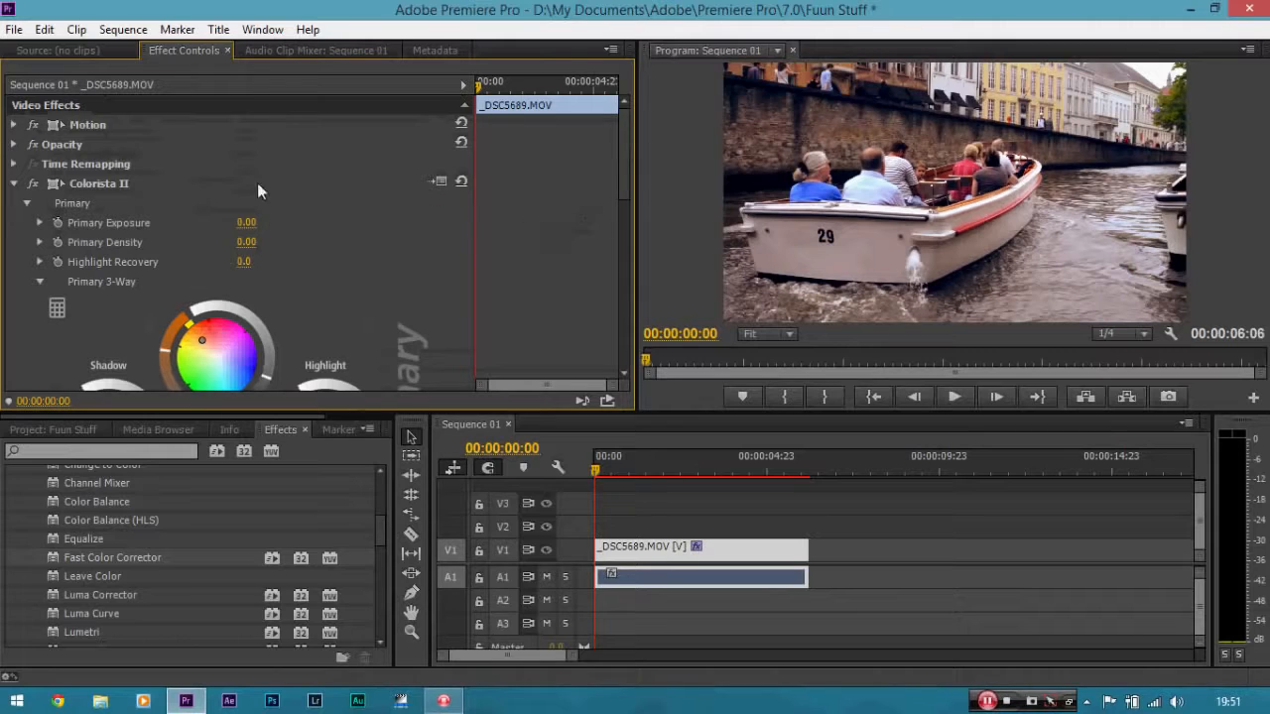
pyautogui.click(31, 184)
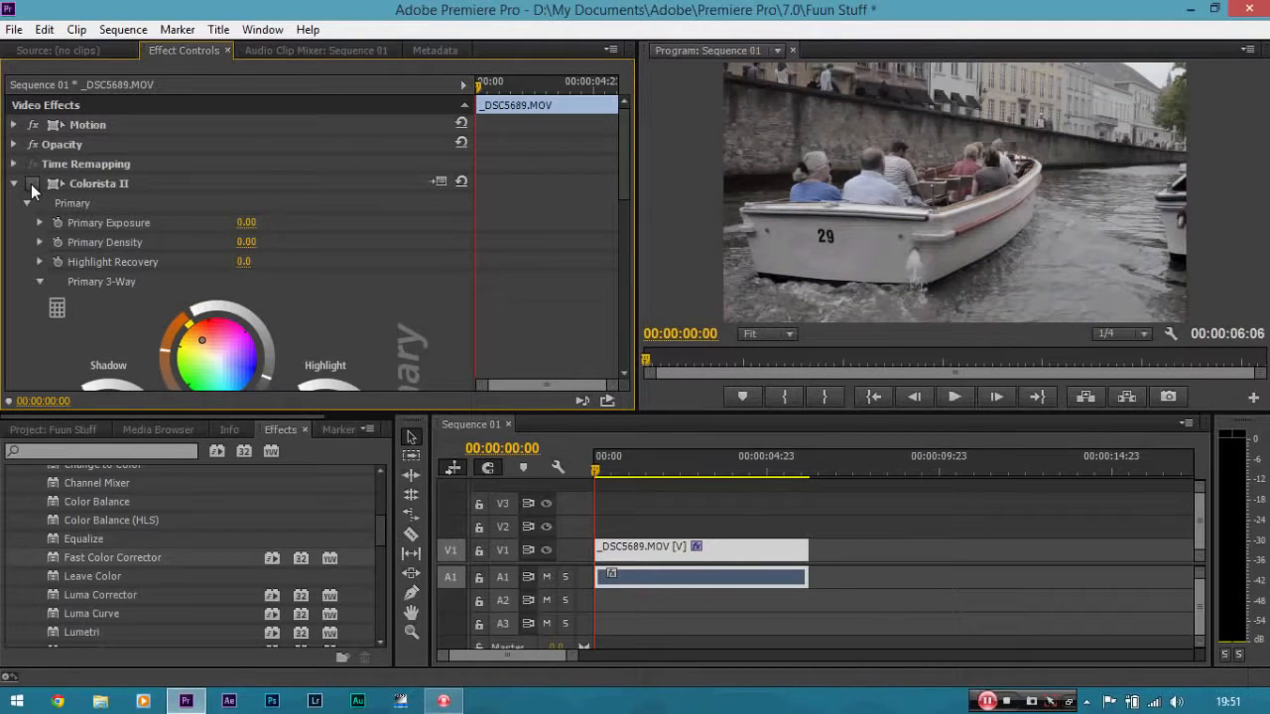
pyautogui.click(31, 183)
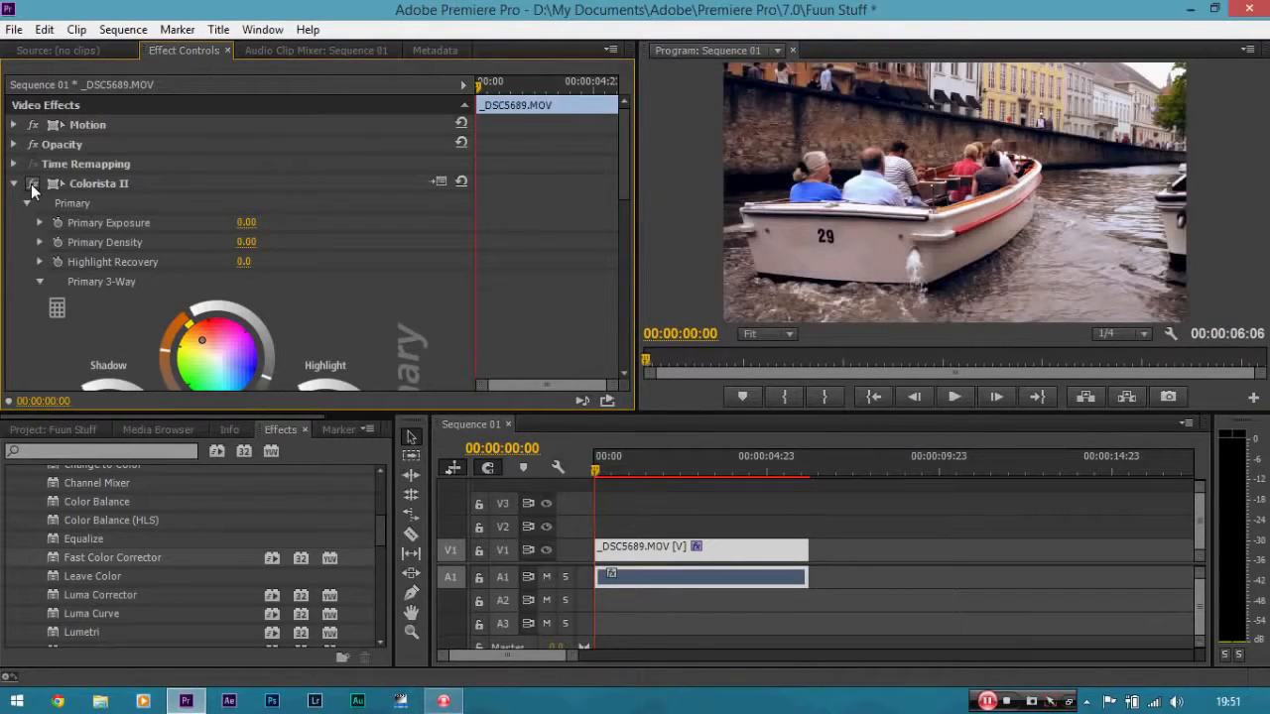
pyautogui.scroll(-4, 630, 235)
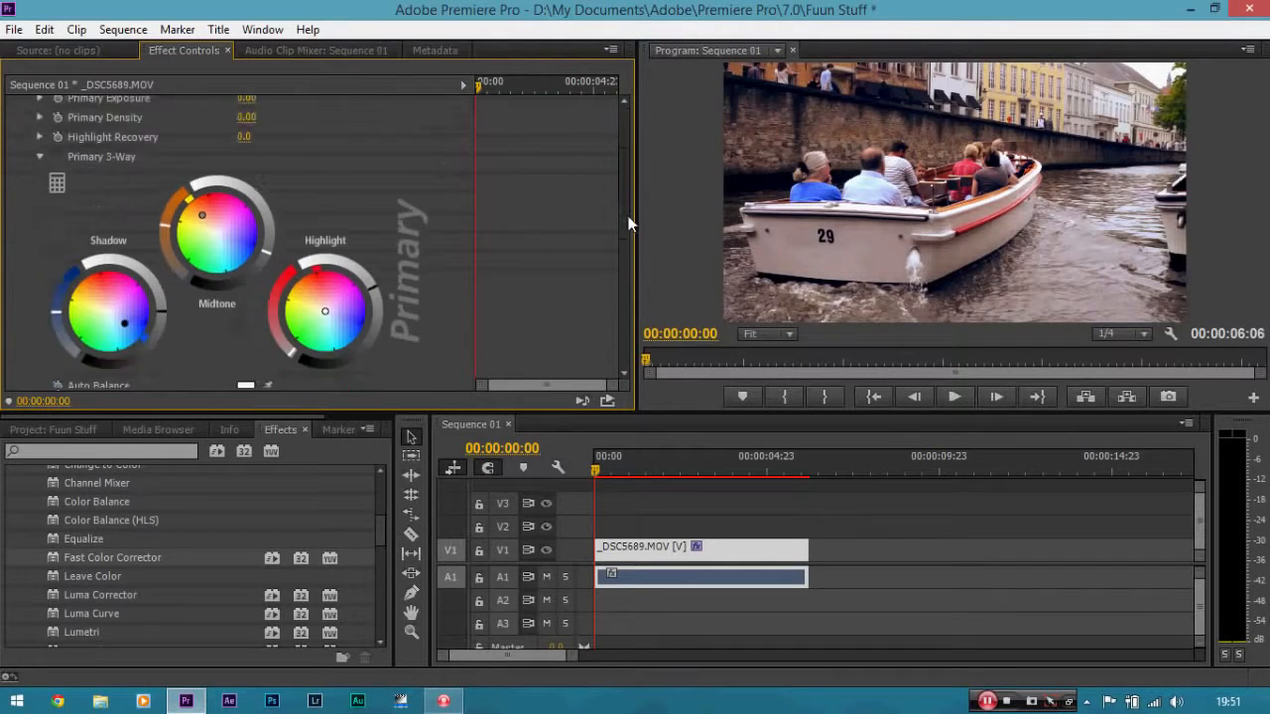
pyautogui.scroll(1, 630, 230)
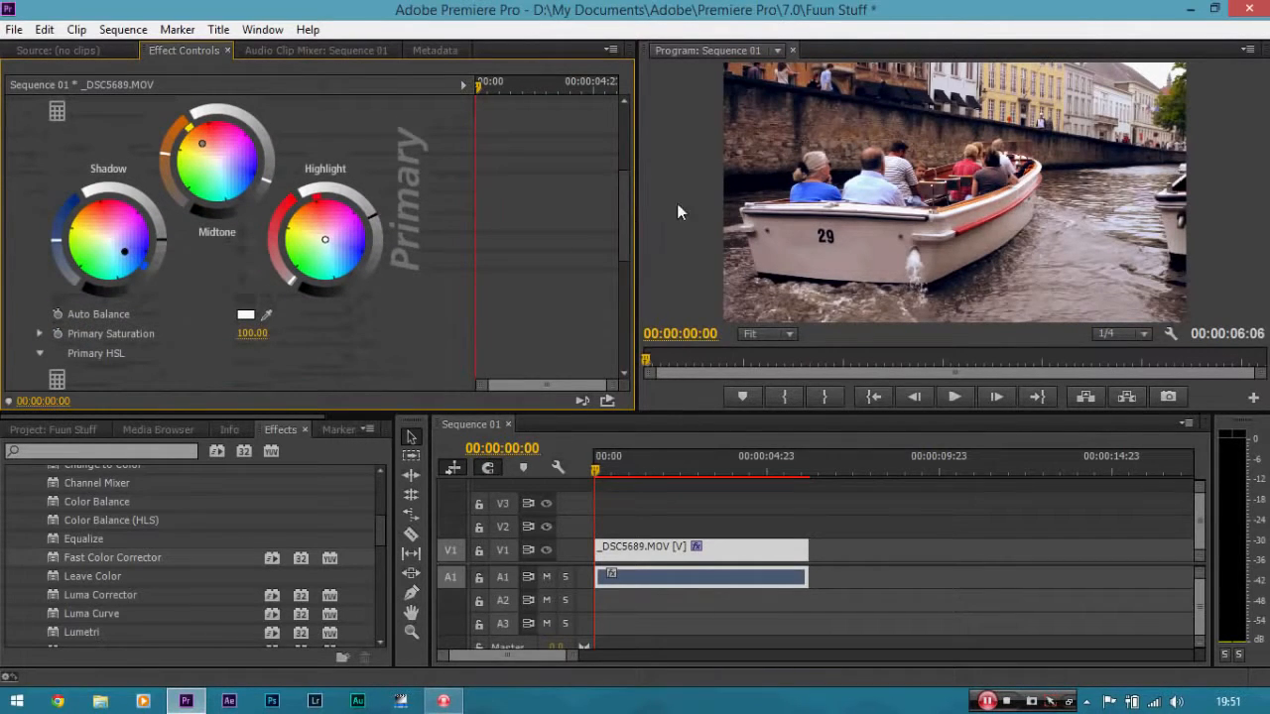
pyautogui.scroll(5, 610, 164)
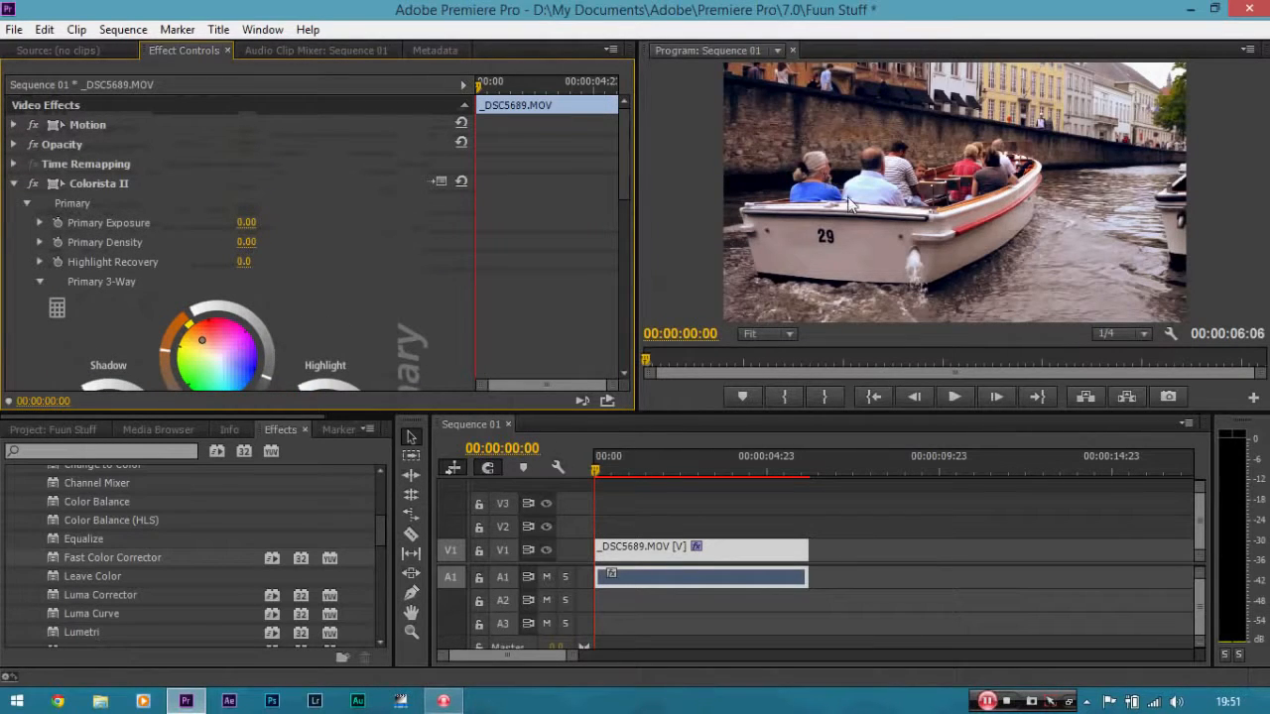
# Enlarge the program preview to 150% and pan to the dark canal wall beside the boat to inspect the grade
pyautogui.click(782, 335)
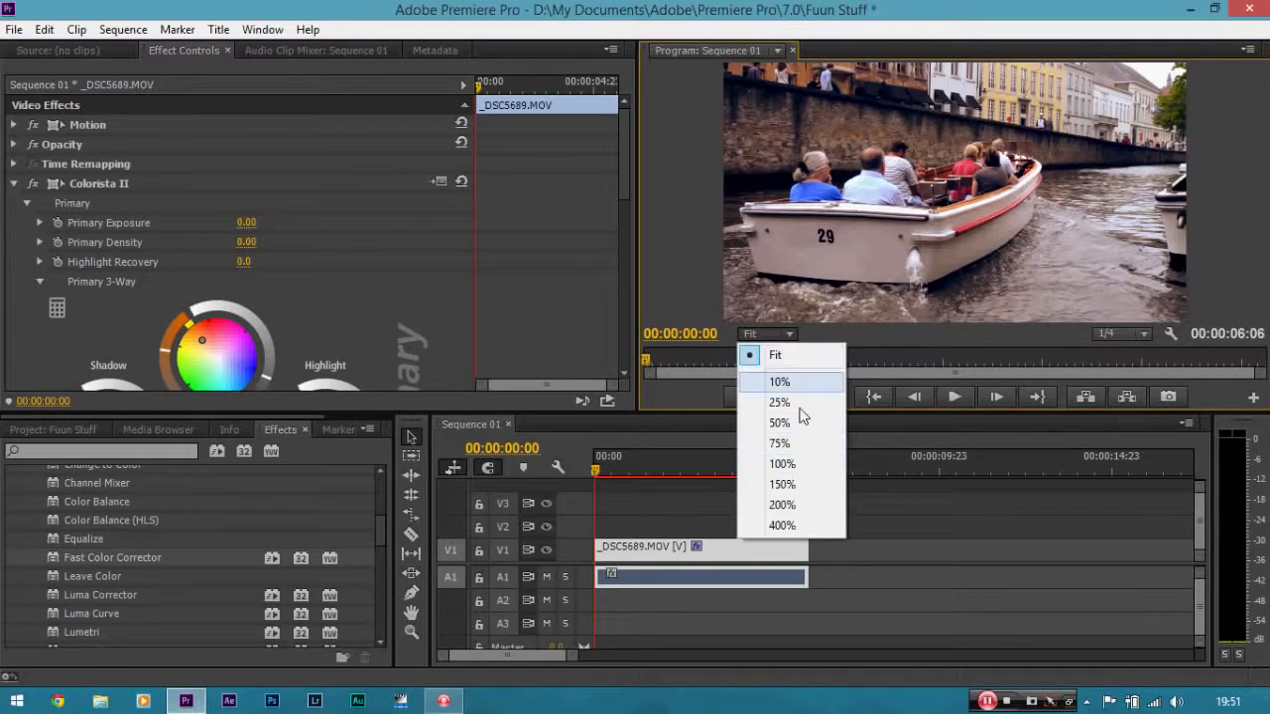
pyautogui.click(781, 484)
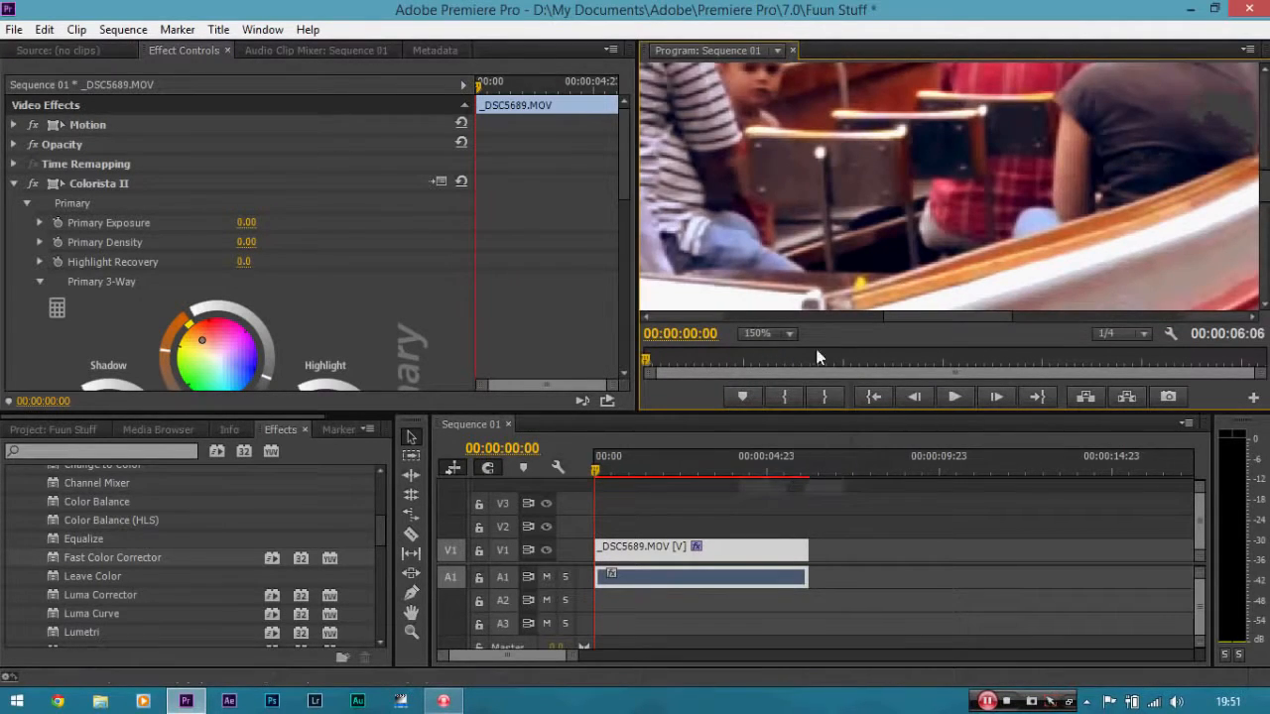
pyautogui.press('h')
pyautogui.moveTo(767, 206)
pyautogui.mouseDown()
pyautogui.moveTo(1059, 230)
pyautogui.moveTo(1085, 219)
pyautogui.moveTo(840, 192)
pyautogui.moveTo(884, 249)
pyautogui.moveTo(887, 162)
pyautogui.mouseUp()
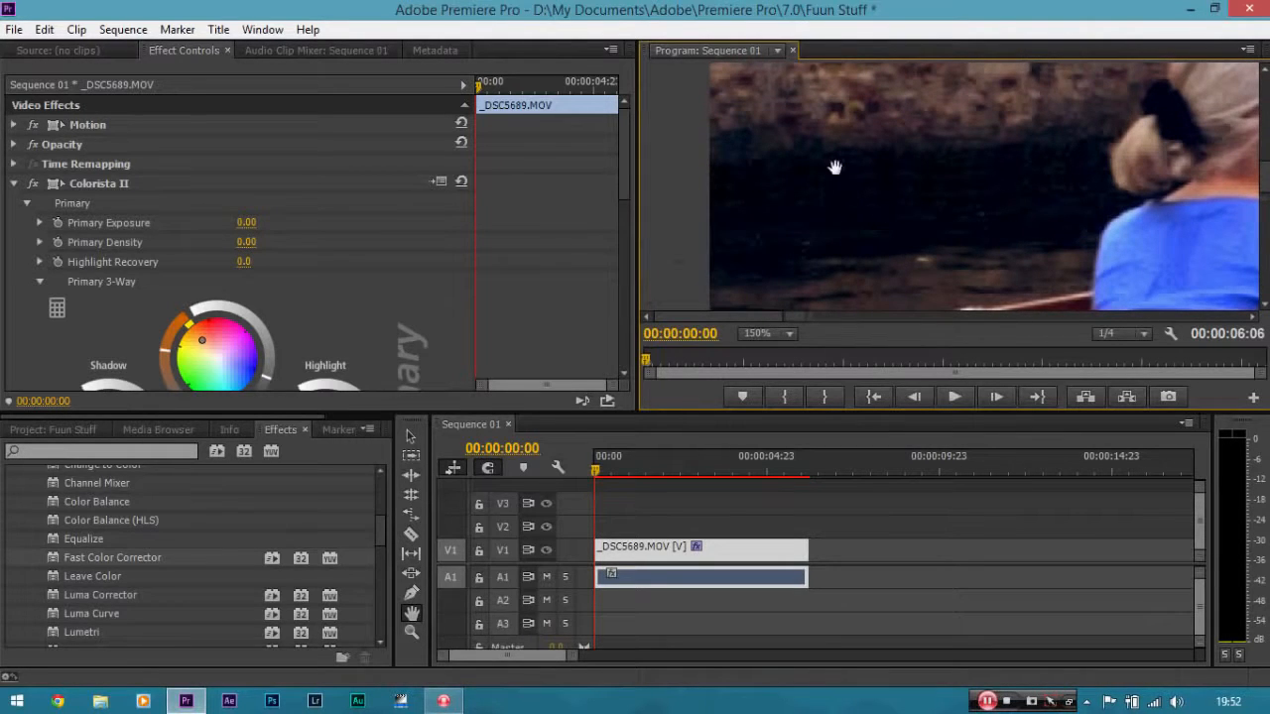
# Compare the enlarged canal wall area with Colorista II disabled and enabled several times, checking the Primary 3-Way wheels in between
pyautogui.scroll(-3, 626, 160)
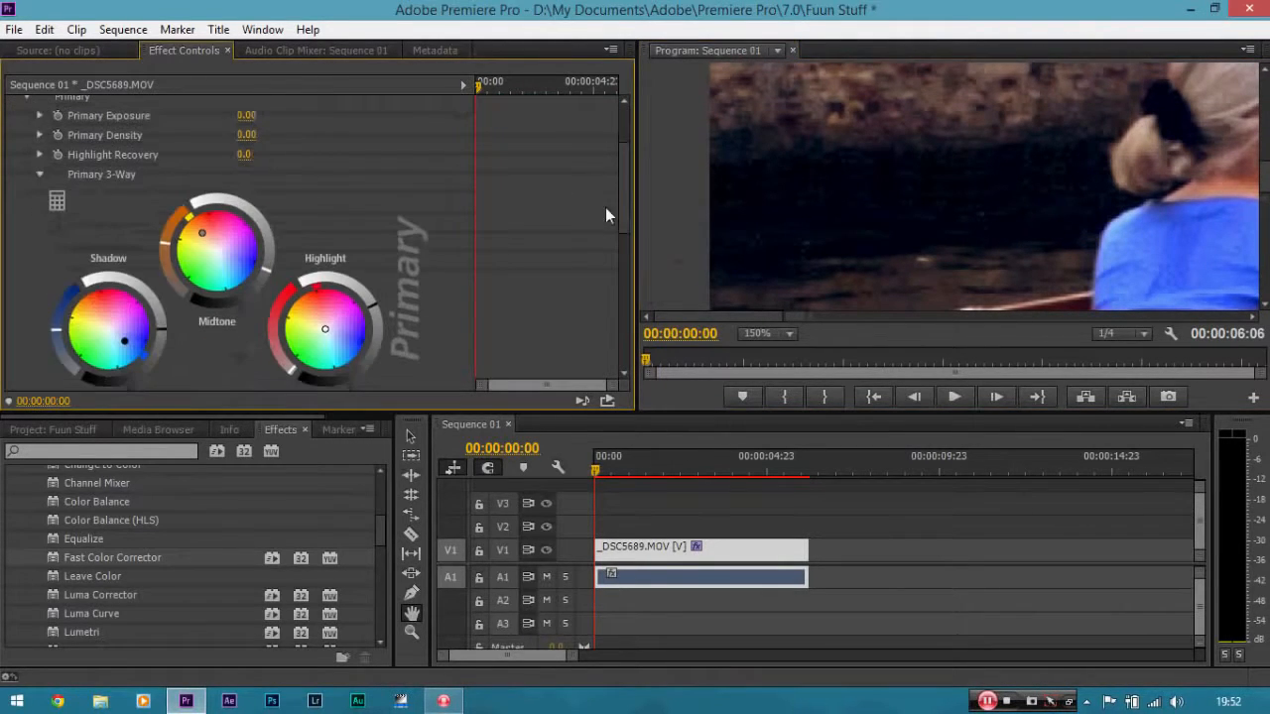
pyautogui.click(412, 439)
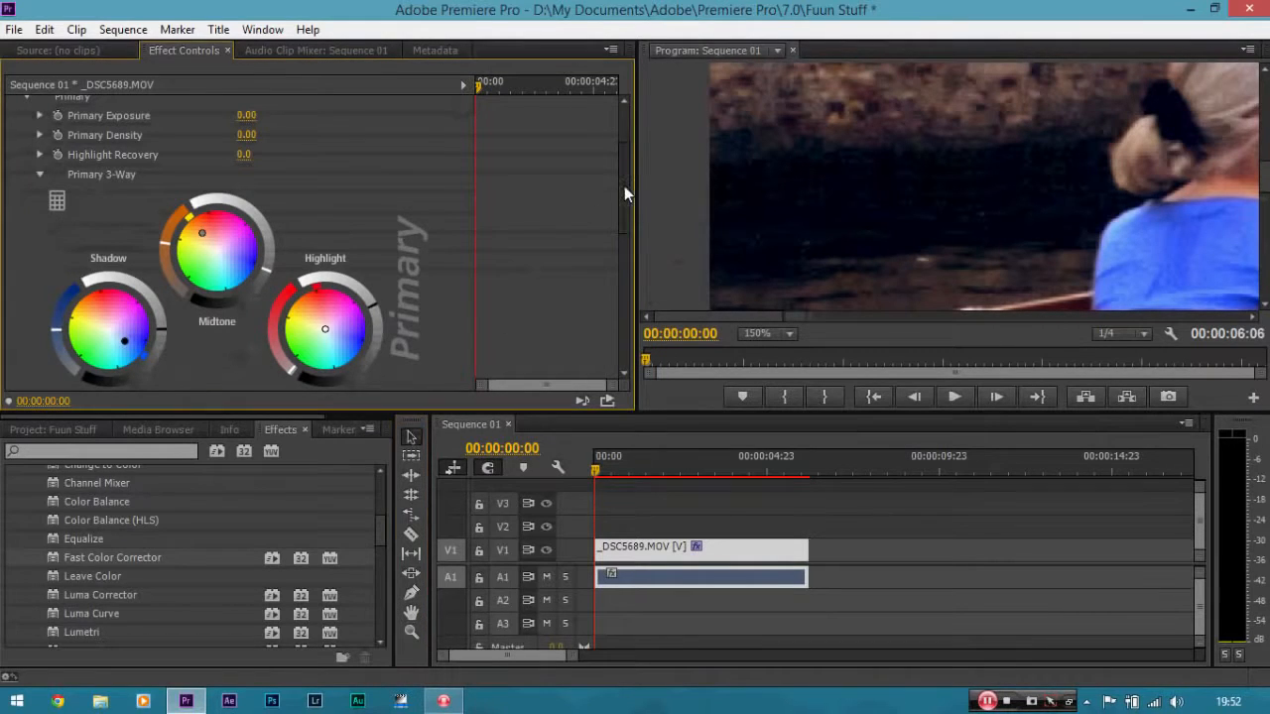
pyautogui.scroll(3, 624, 185)
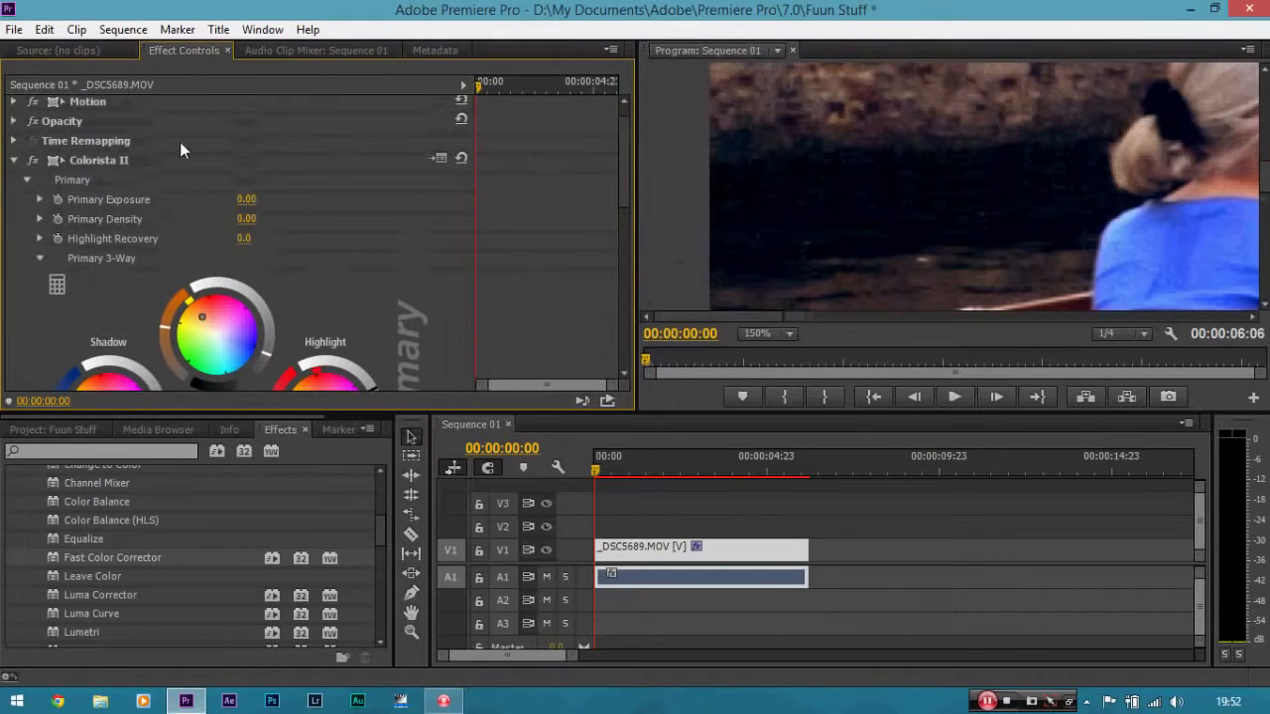
pyautogui.click(33, 160)
pyautogui.click(33, 161)
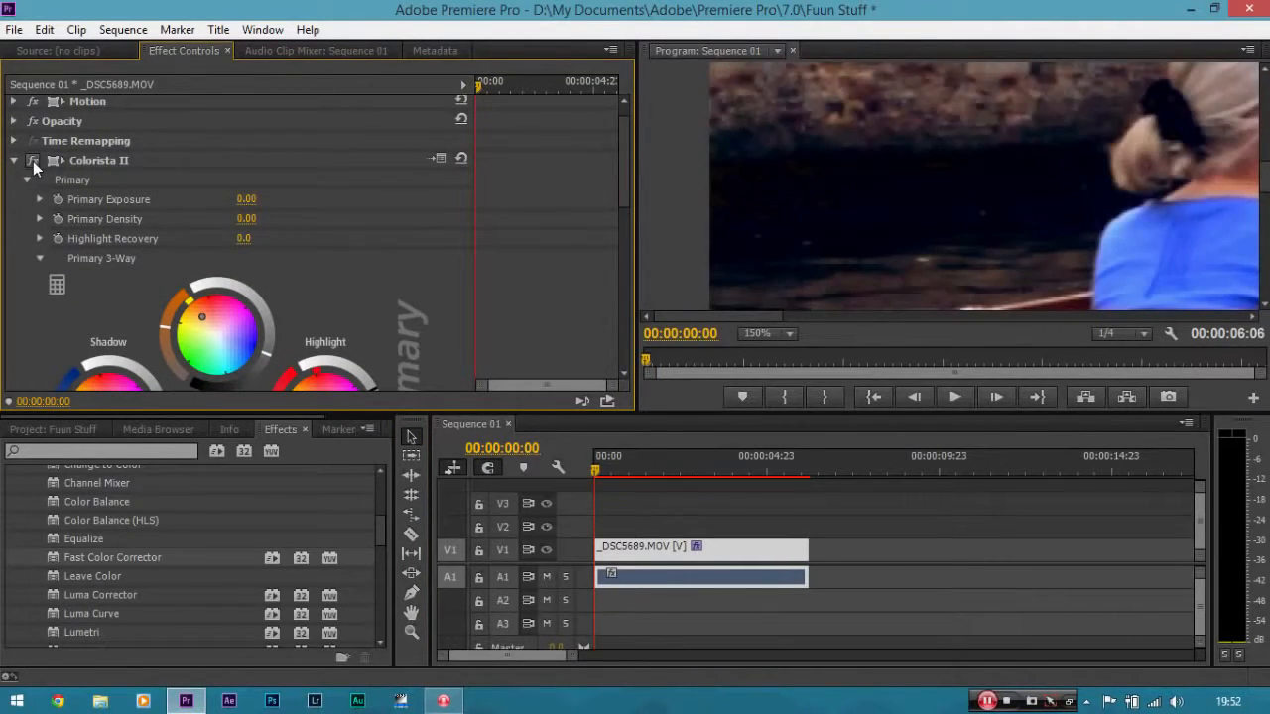
pyautogui.click(32, 161)
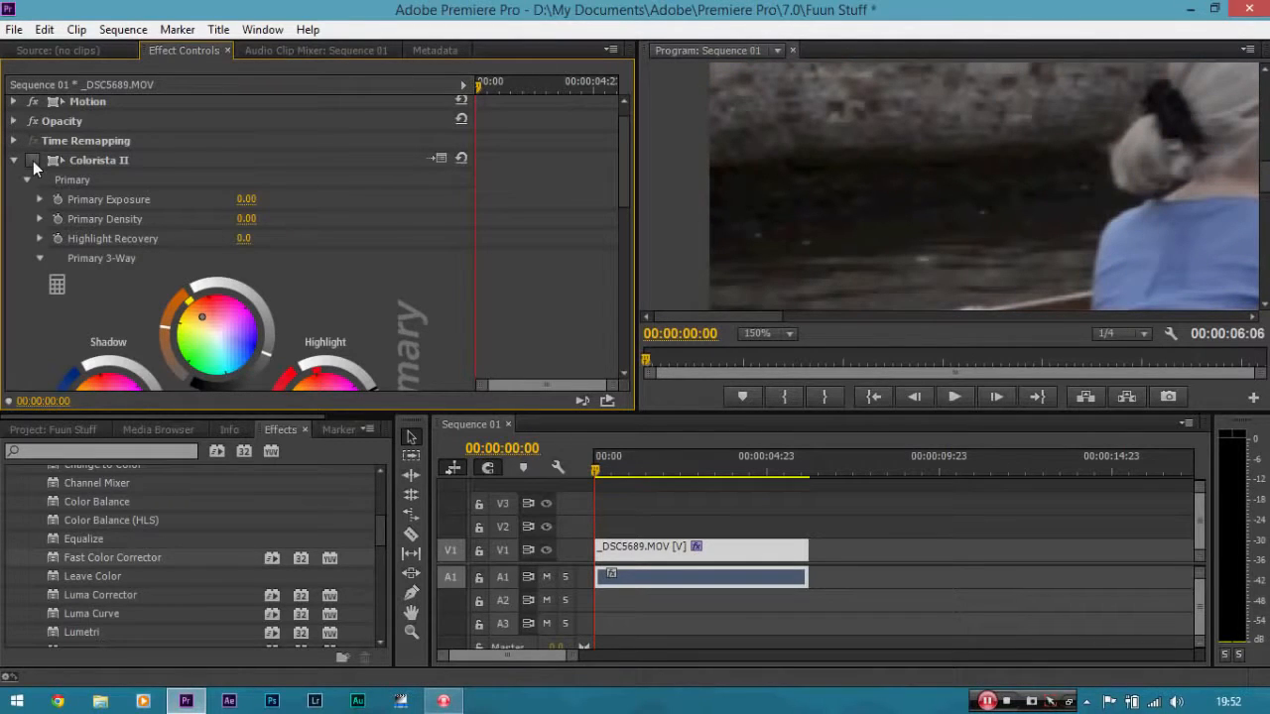
pyautogui.click(33, 161)
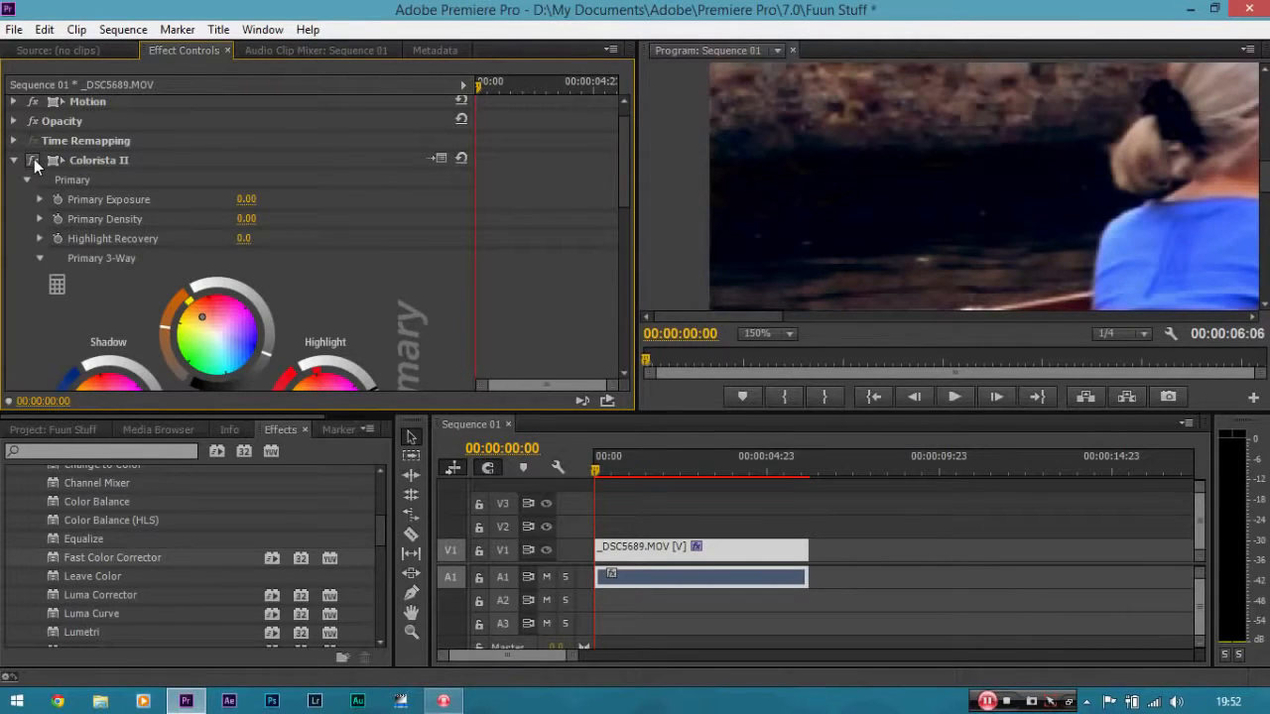
pyautogui.moveTo(618, 152); pyautogui.dragTo(623, 186)
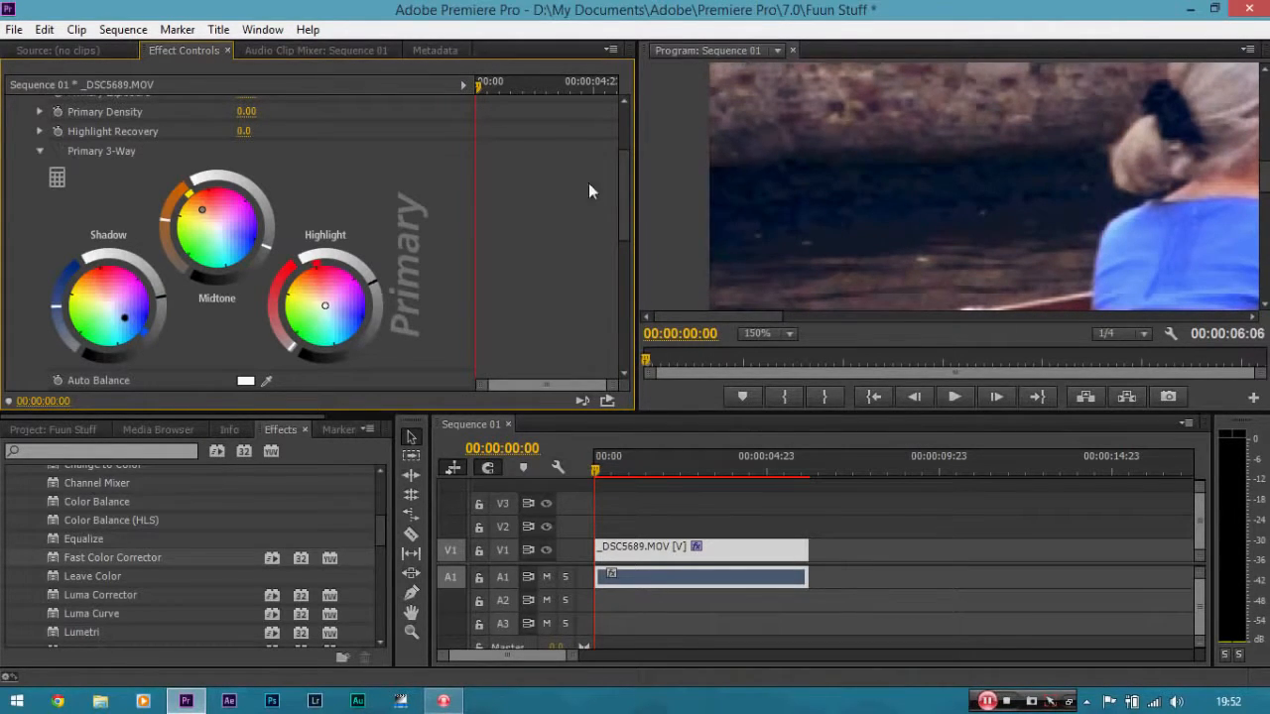
pyautogui.moveTo(627, 206); pyautogui.dragTo(626, 119)
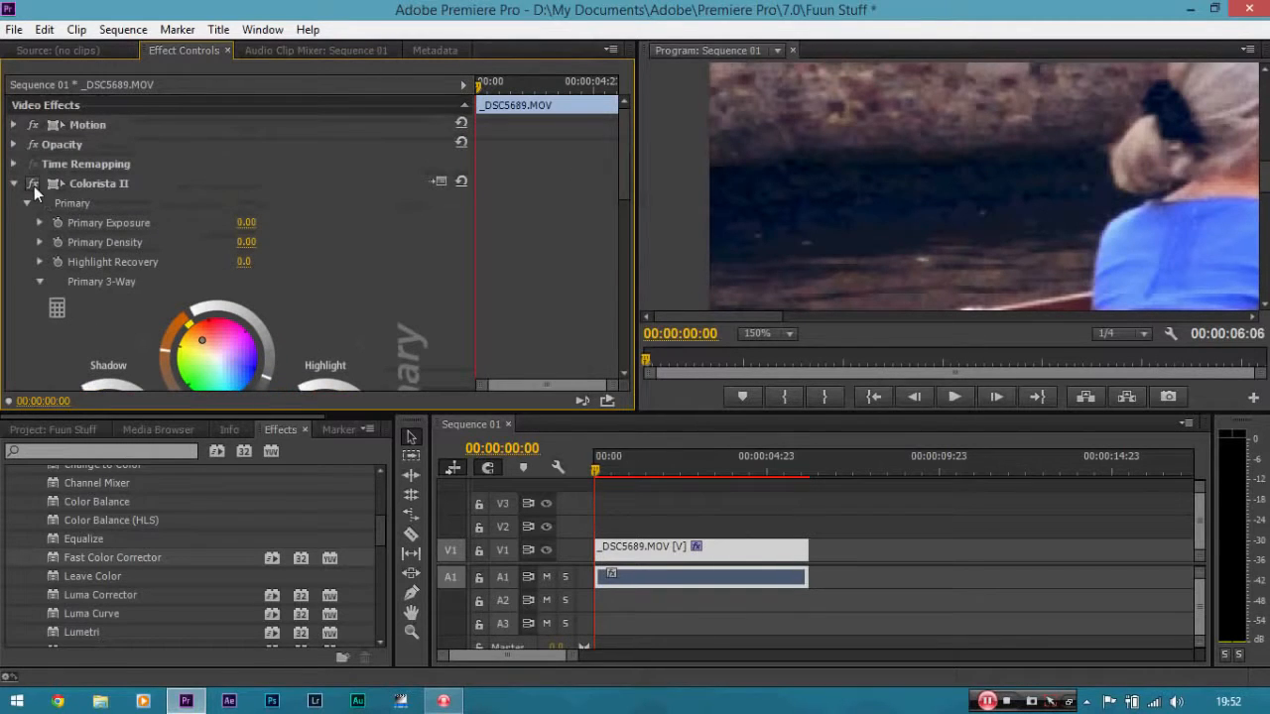
pyautogui.click(33, 186)
pyautogui.click(34, 185)
pyautogui.click(33, 186)
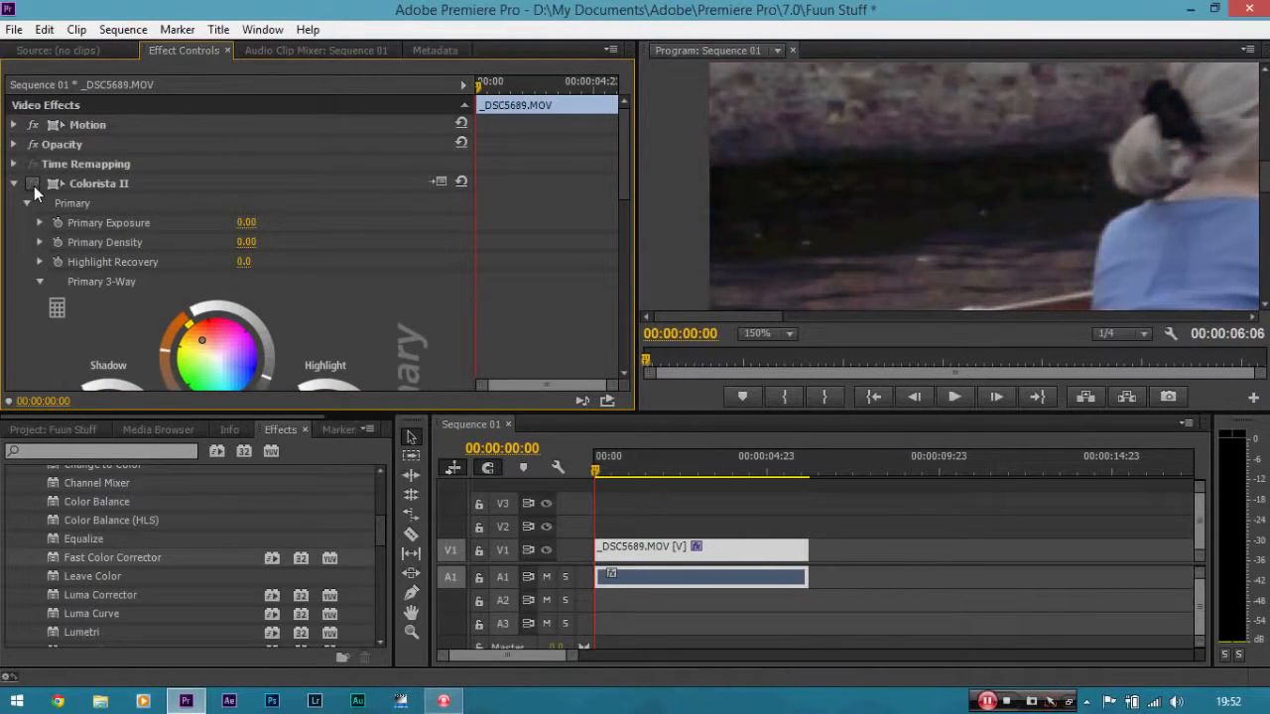
# Fit the whole frame in the program preview and re-enable Colorista II on the clip
pyautogui.click(782, 334)
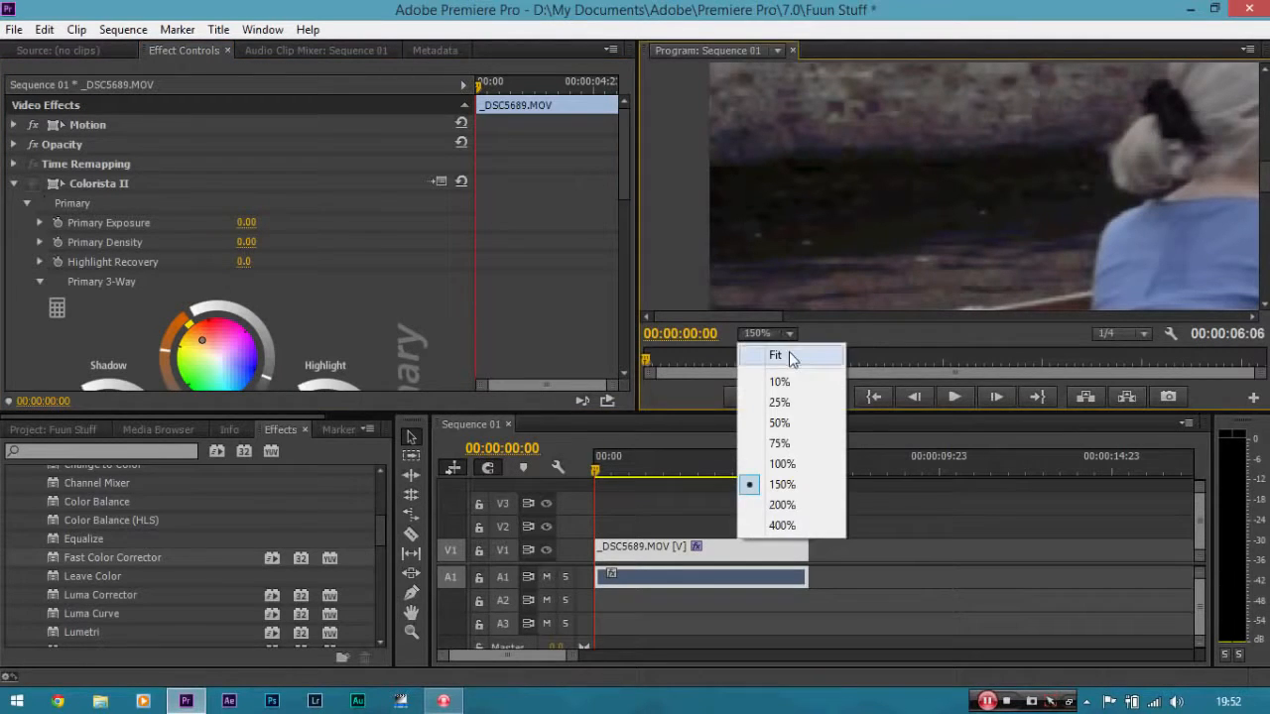
pyautogui.click(789, 355)
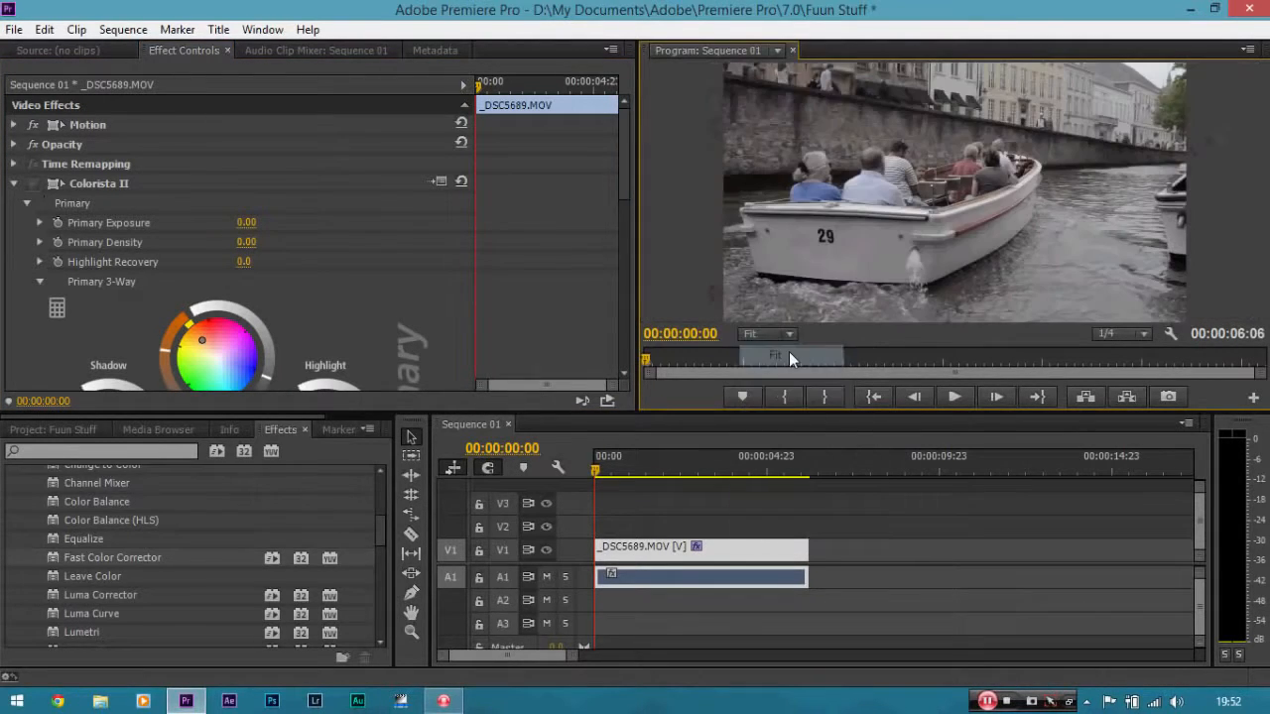
pyautogui.click(37, 183)
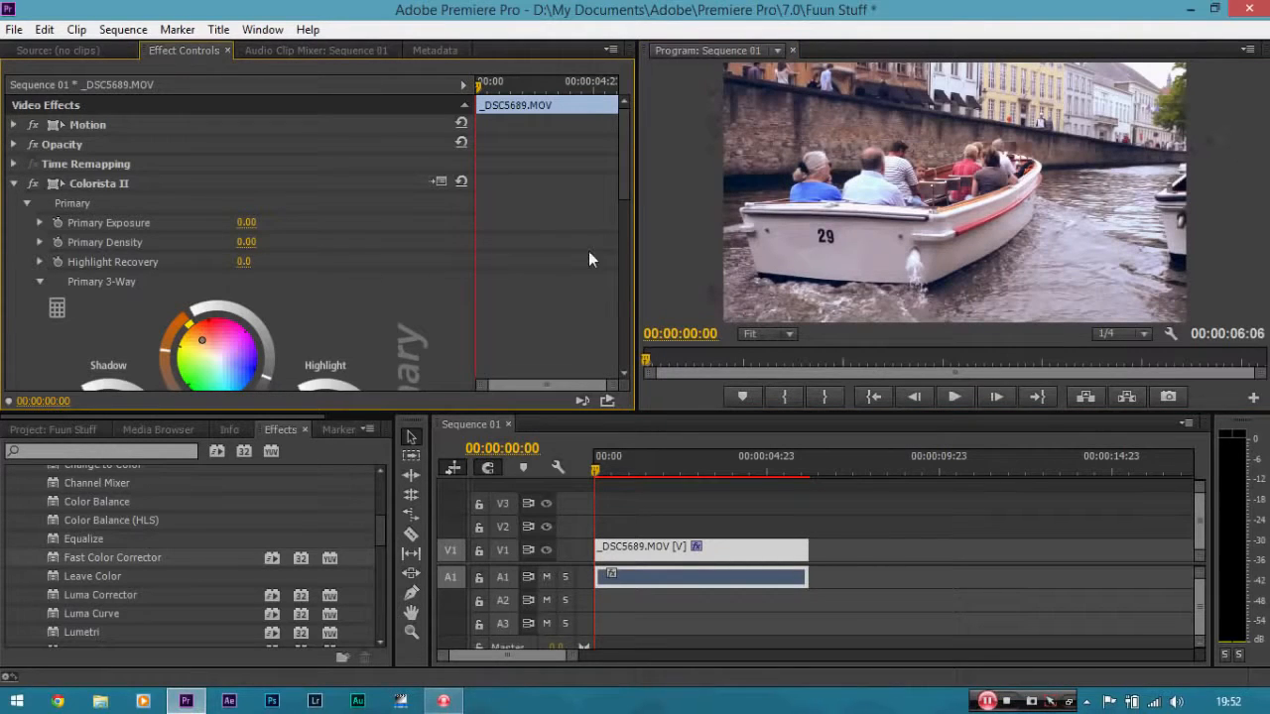
pyautogui.moveTo(626, 181); pyautogui.dragTo(624, 203)
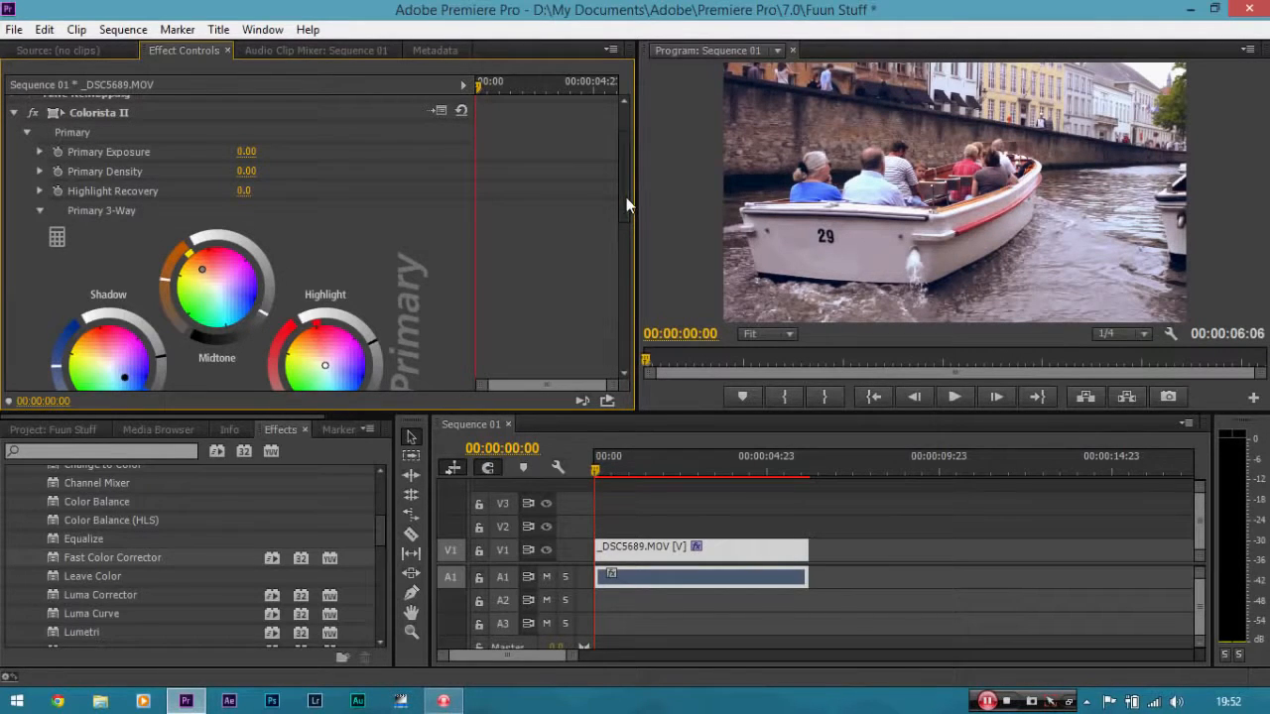
pyautogui.moveTo(626, 197); pyautogui.dragTo(616, 328)
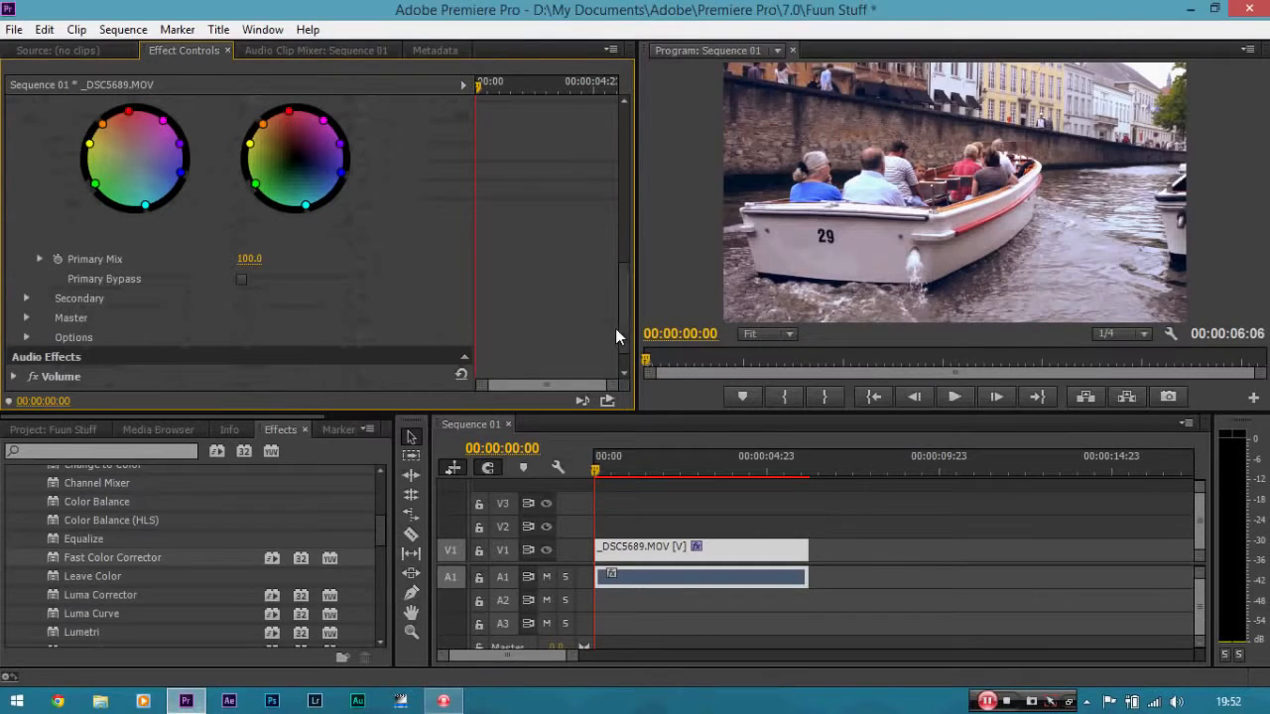
pyautogui.click(577, 250)
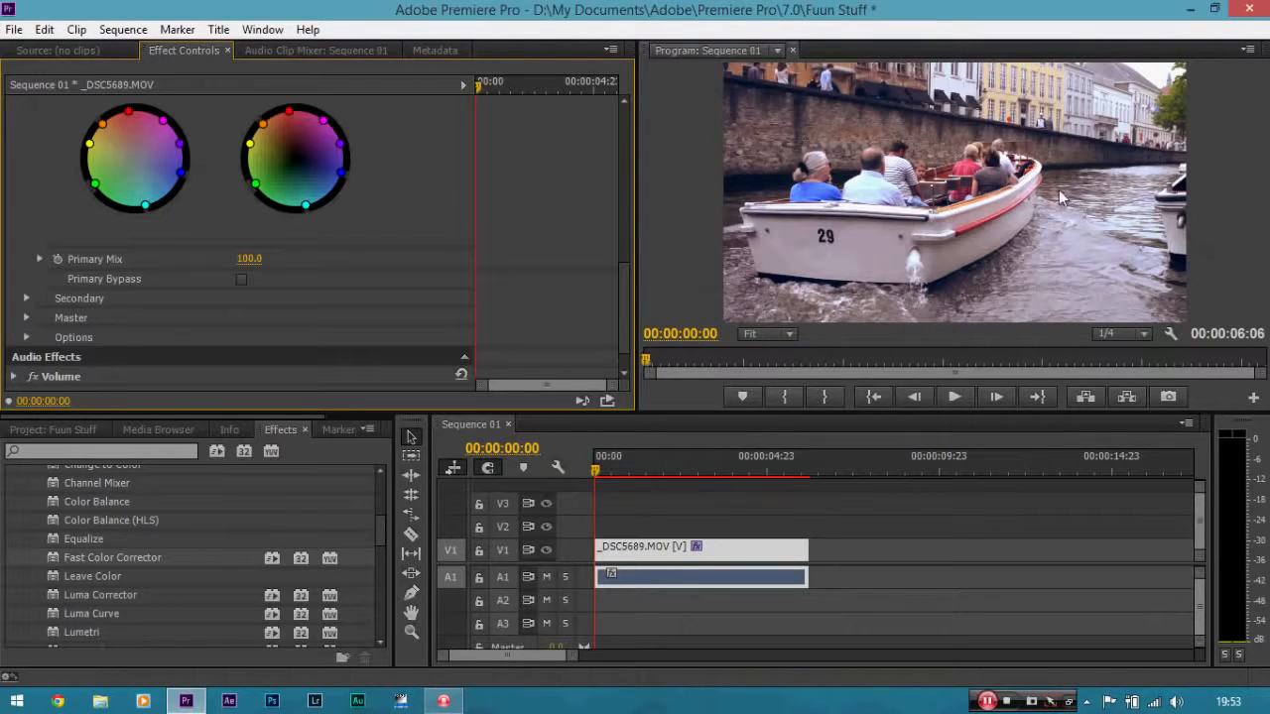
pyautogui.click(741, 554)
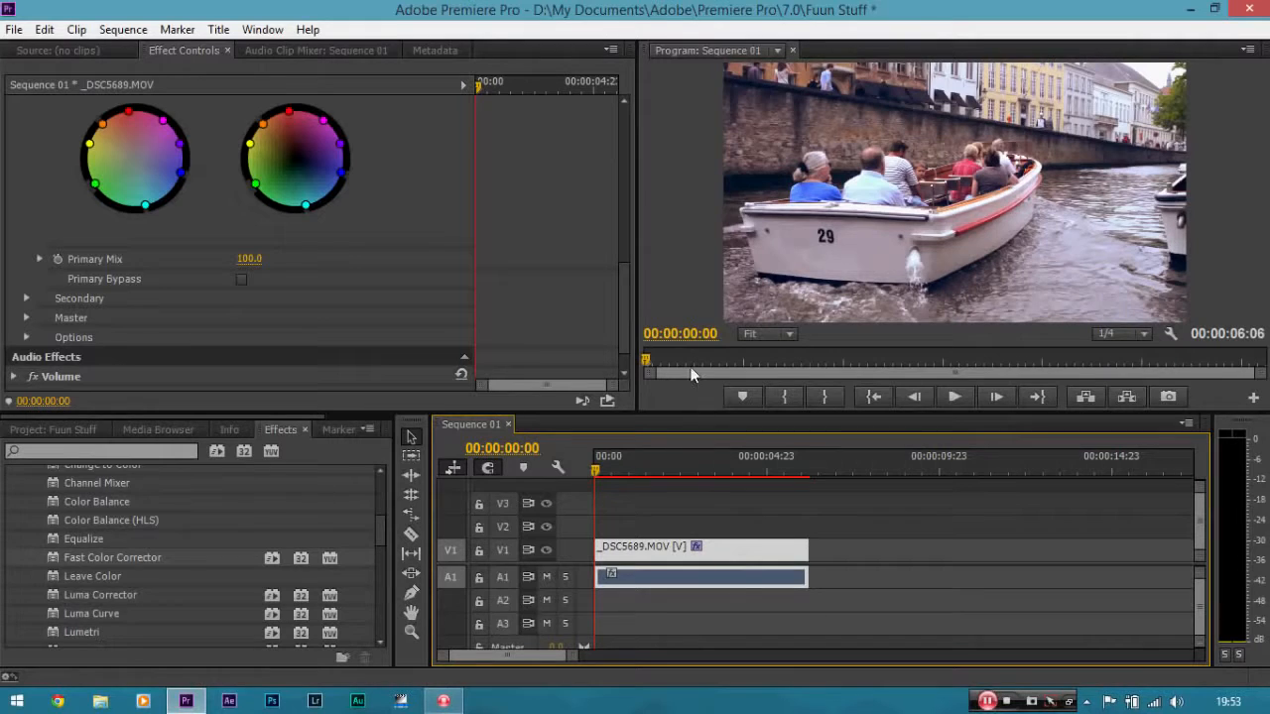
# Create a new sequence named Sequence 02 from the DSLR 1080p24 preset with the vertical frame size set to 800
pyautogui.click(13, 30)
pyautogui.moveTo(164, 61)
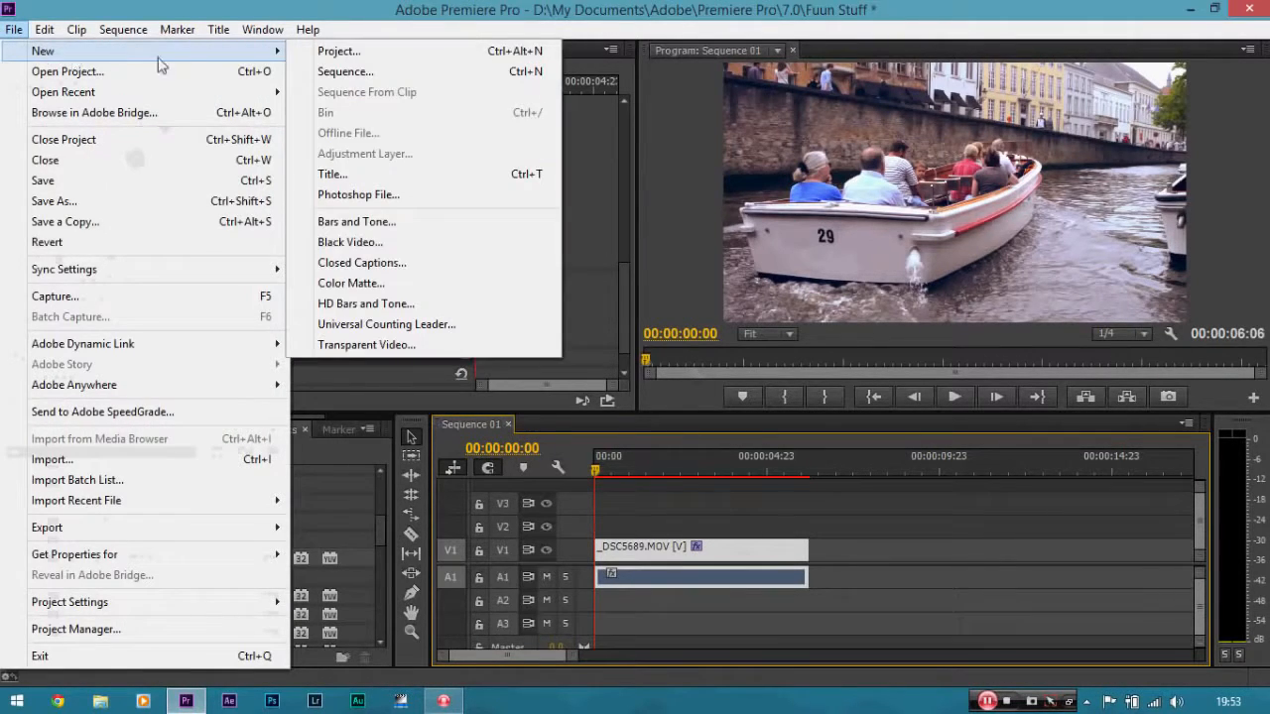
pyautogui.click(345, 72)
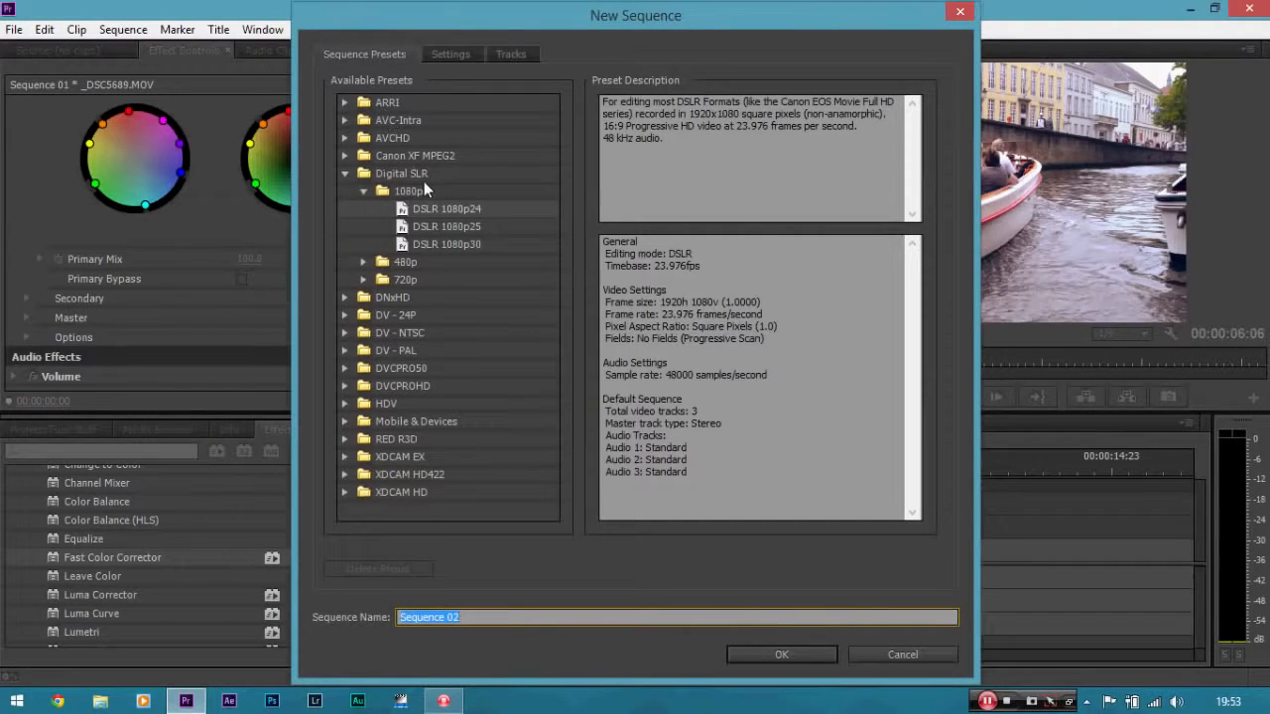
pyautogui.click(434, 208)
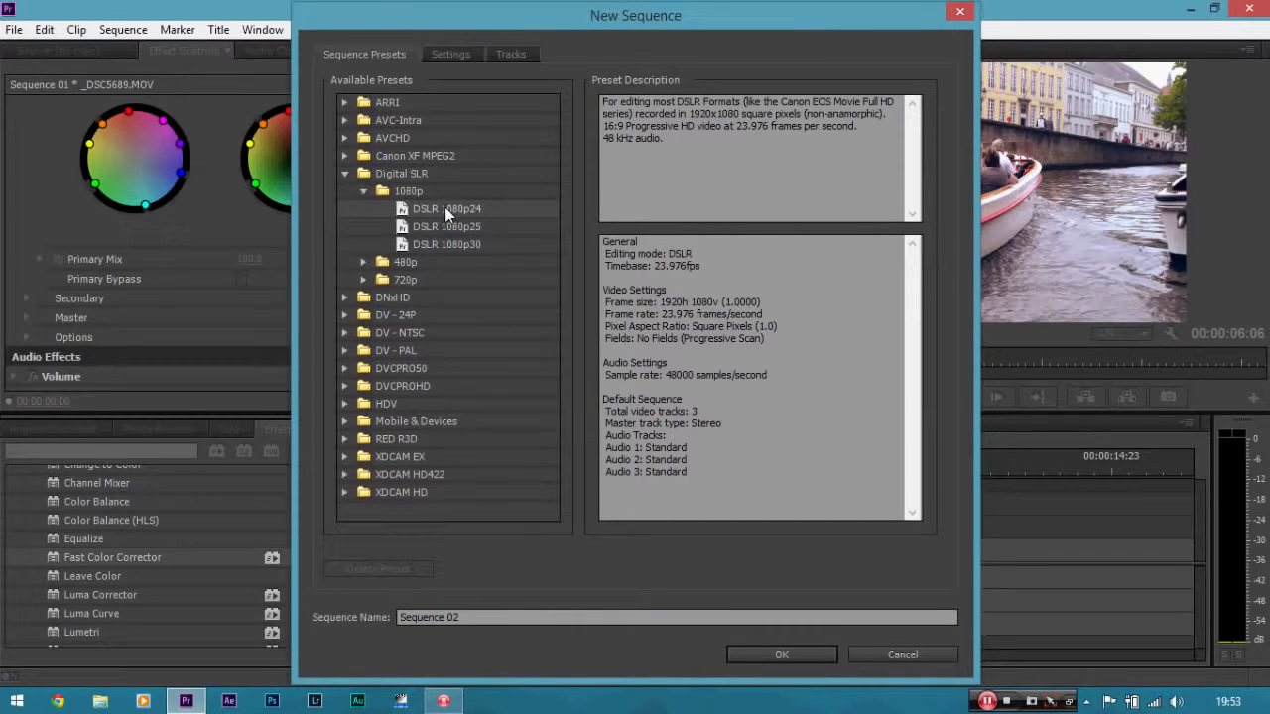
pyautogui.click(446, 57)
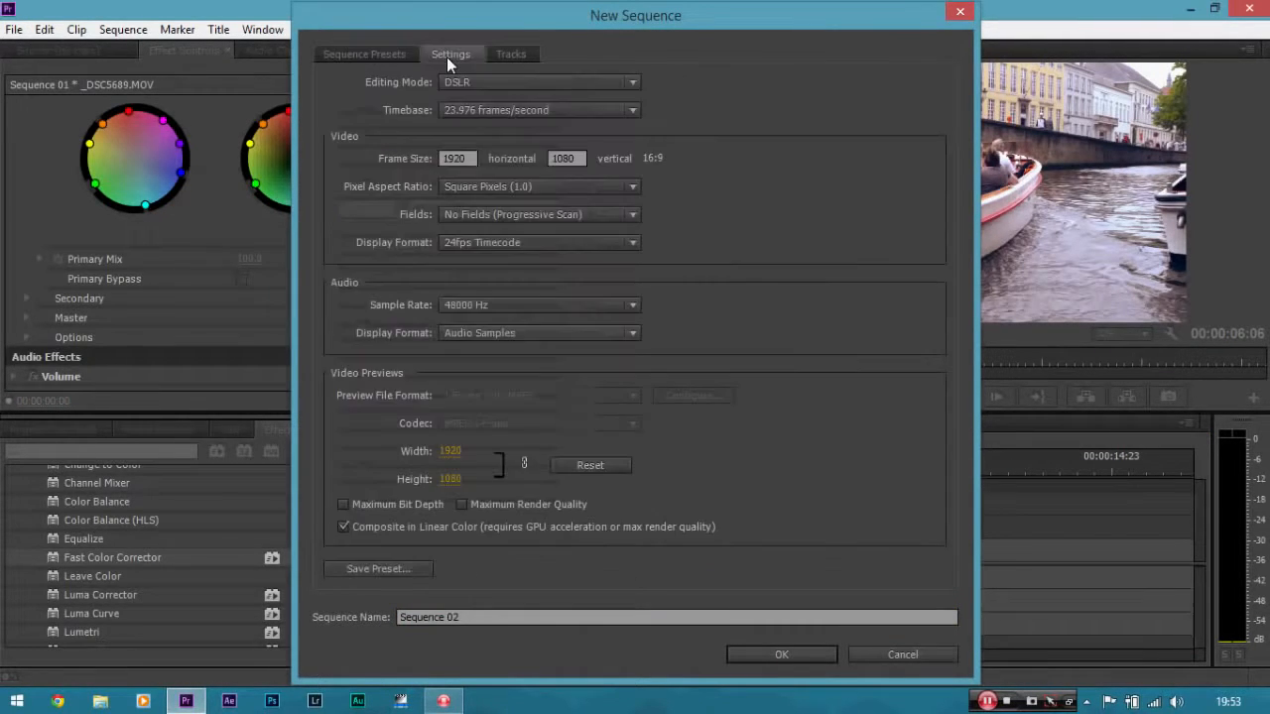
pyautogui.doubleClick(565, 158)
pyautogui.write('800')
pyautogui.press('Tab')
pyautogui.click(792, 657)
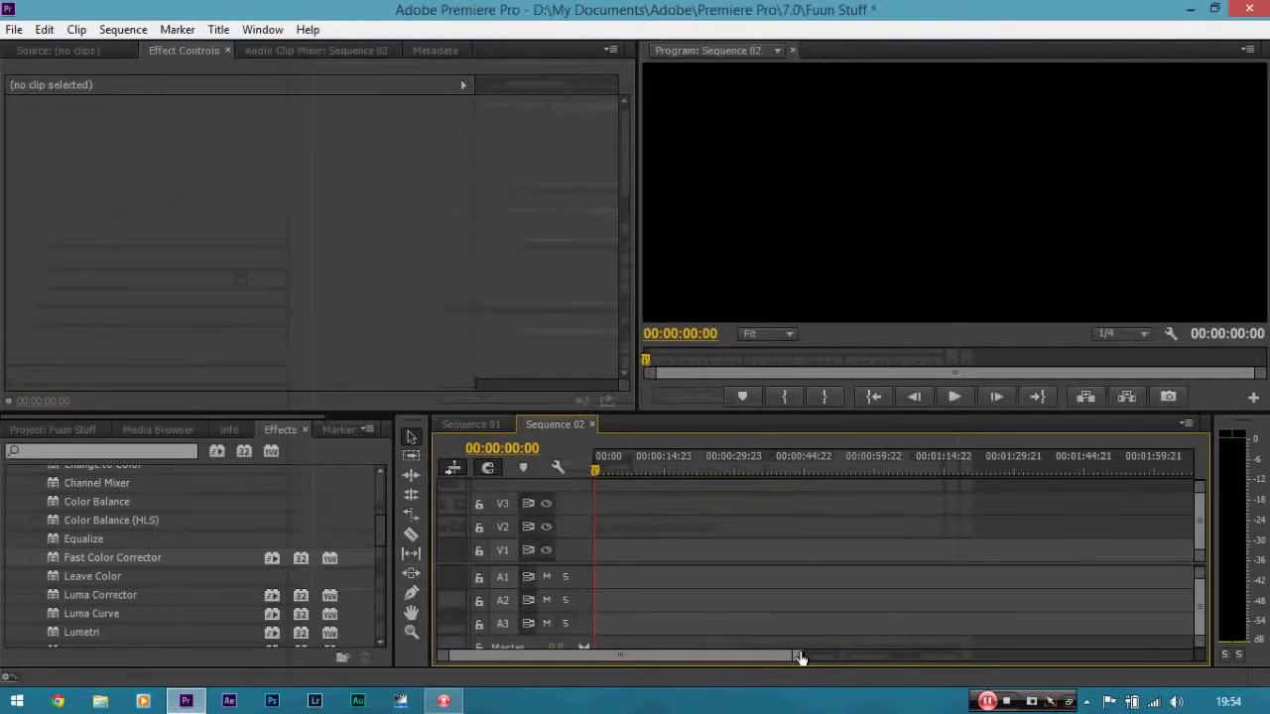
# Compare the frame shape of Sequence 02 with that of Sequence 01, ending on Sequence 01
pyautogui.click(490, 422)
pyautogui.click(549, 419)
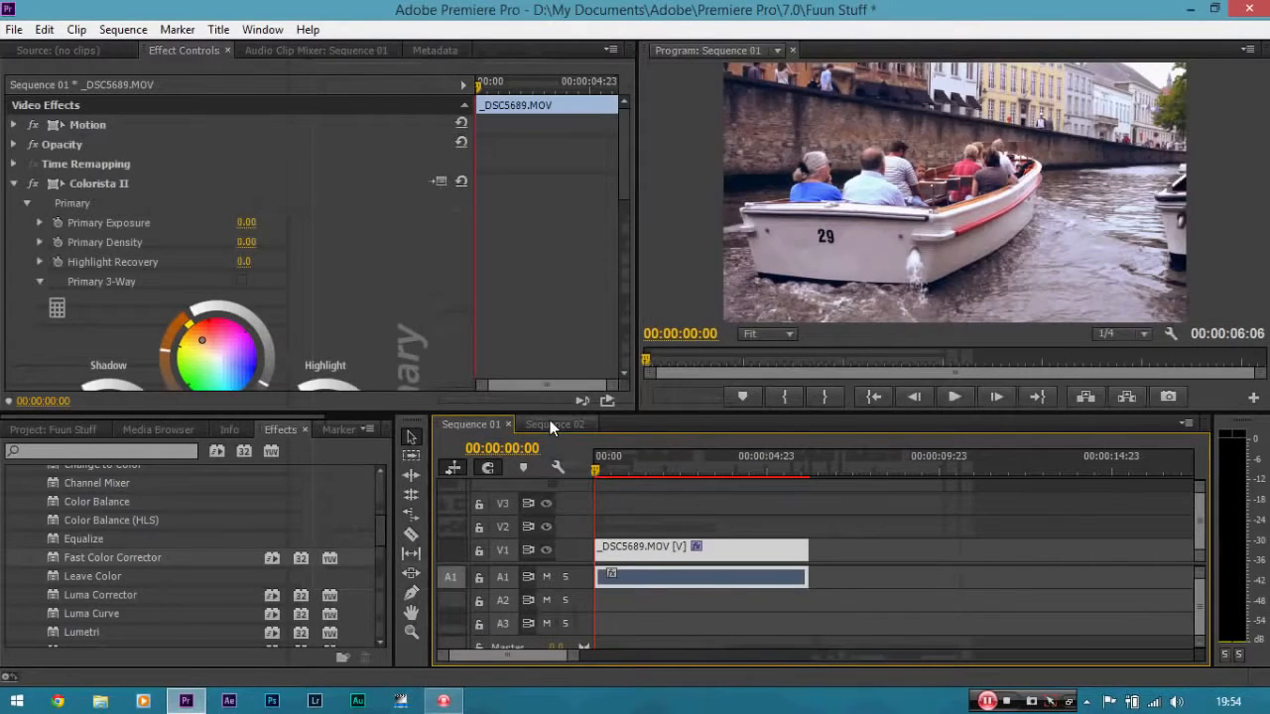
pyautogui.click(549, 420)
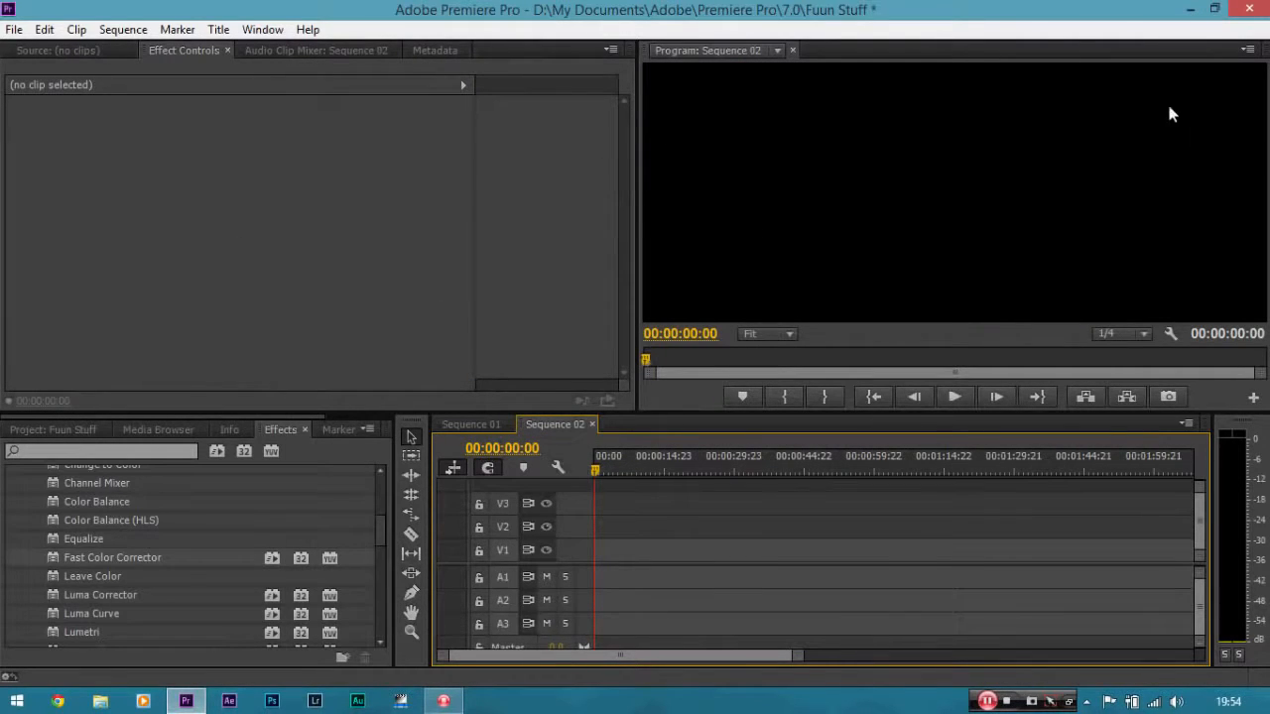
pyautogui.click(493, 429)
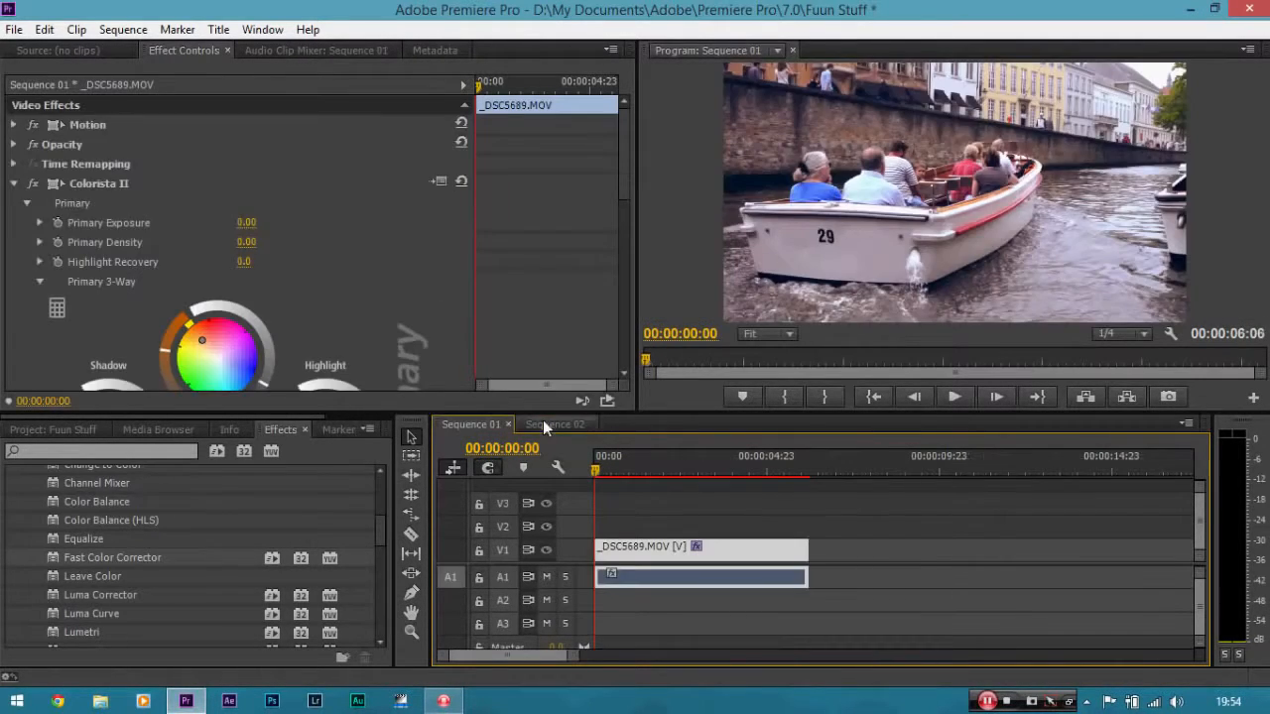
pyautogui.click(543, 419)
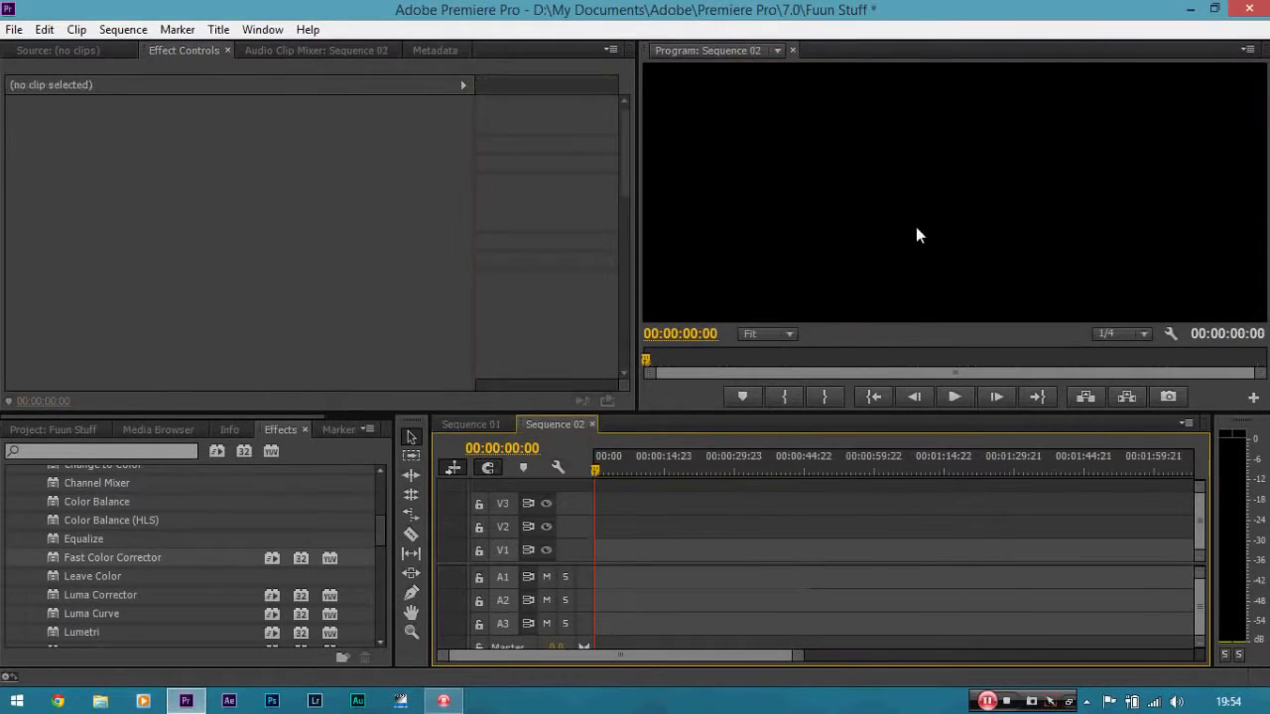
pyautogui.click(486, 424)
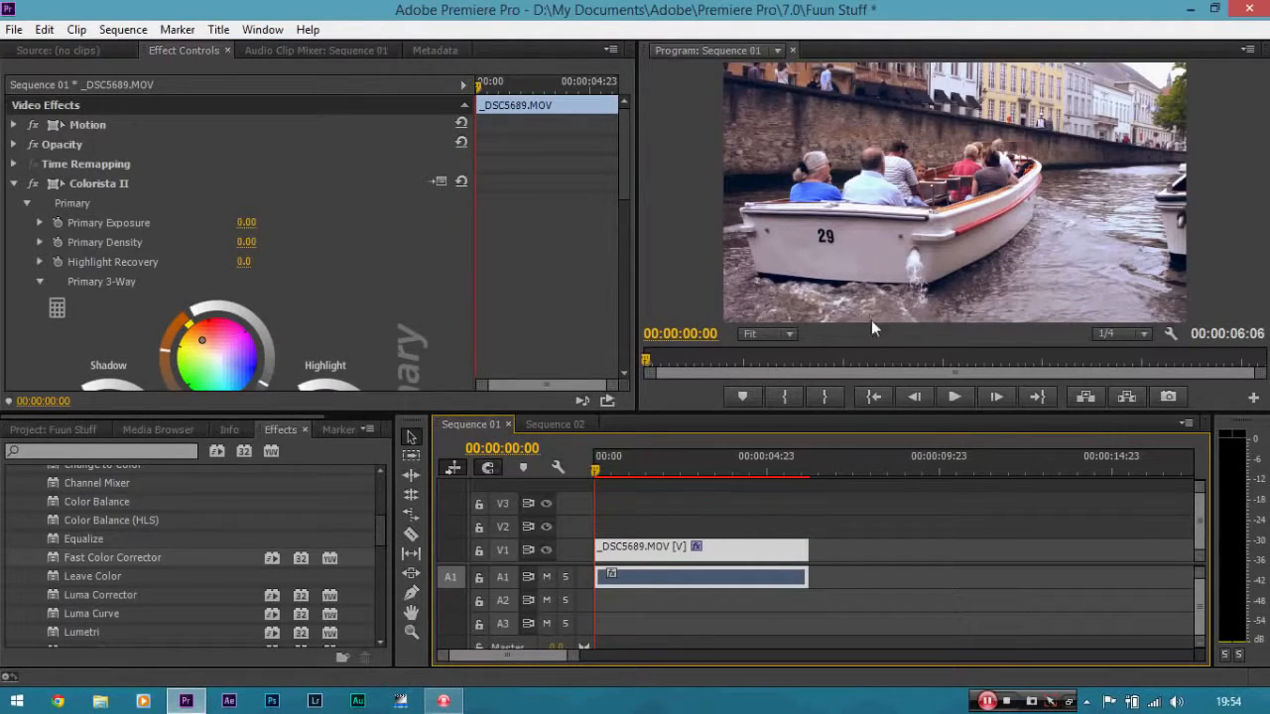
# Copy the graded _DSC5689.MOV clip from Sequence 01 and paste it at the start of Sequence 02
pyautogui.rightClick(764, 554)
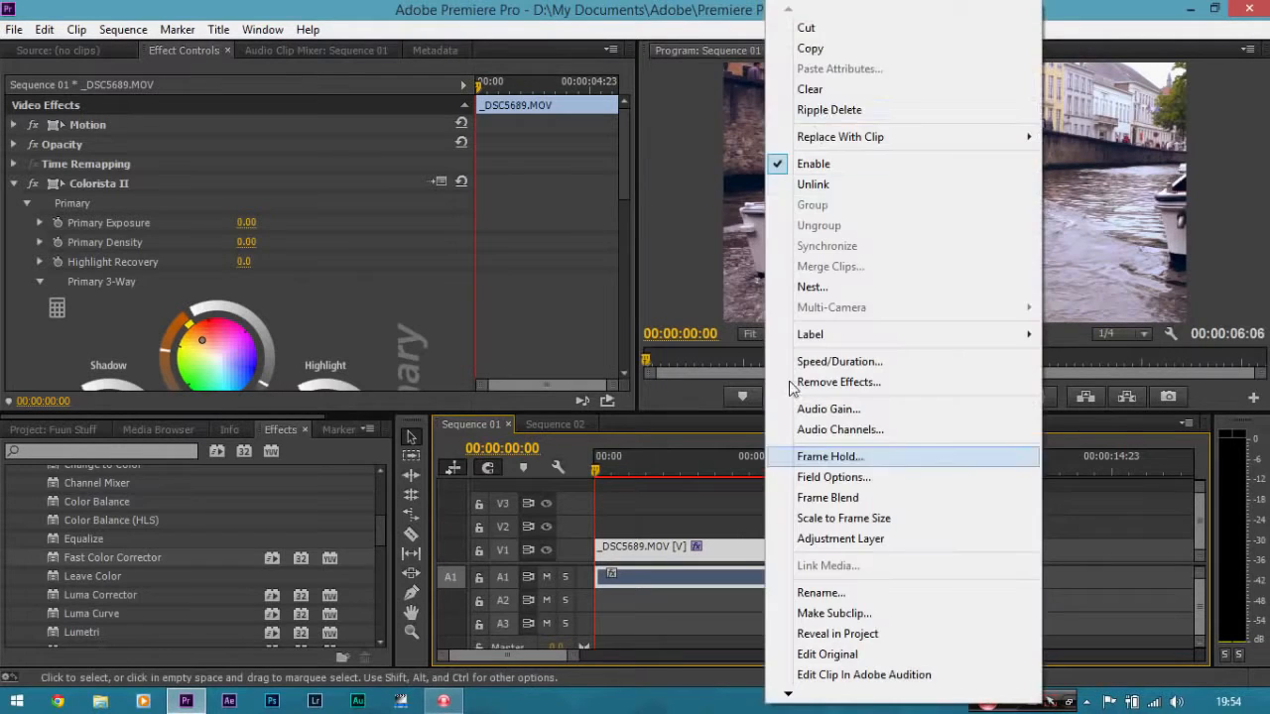
pyautogui.click(810, 48)
pyautogui.click(626, 161)
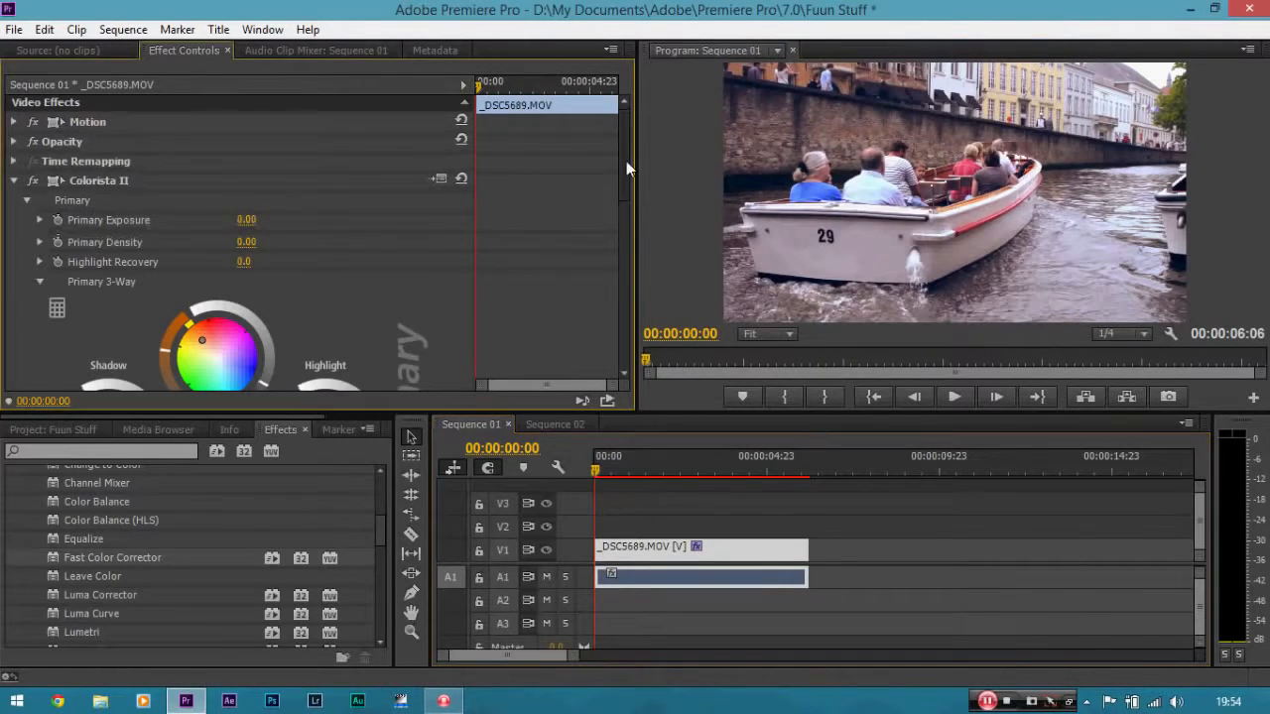
pyautogui.scroll(-5, 615, 304)
pyautogui.scroll(5, 614, 297)
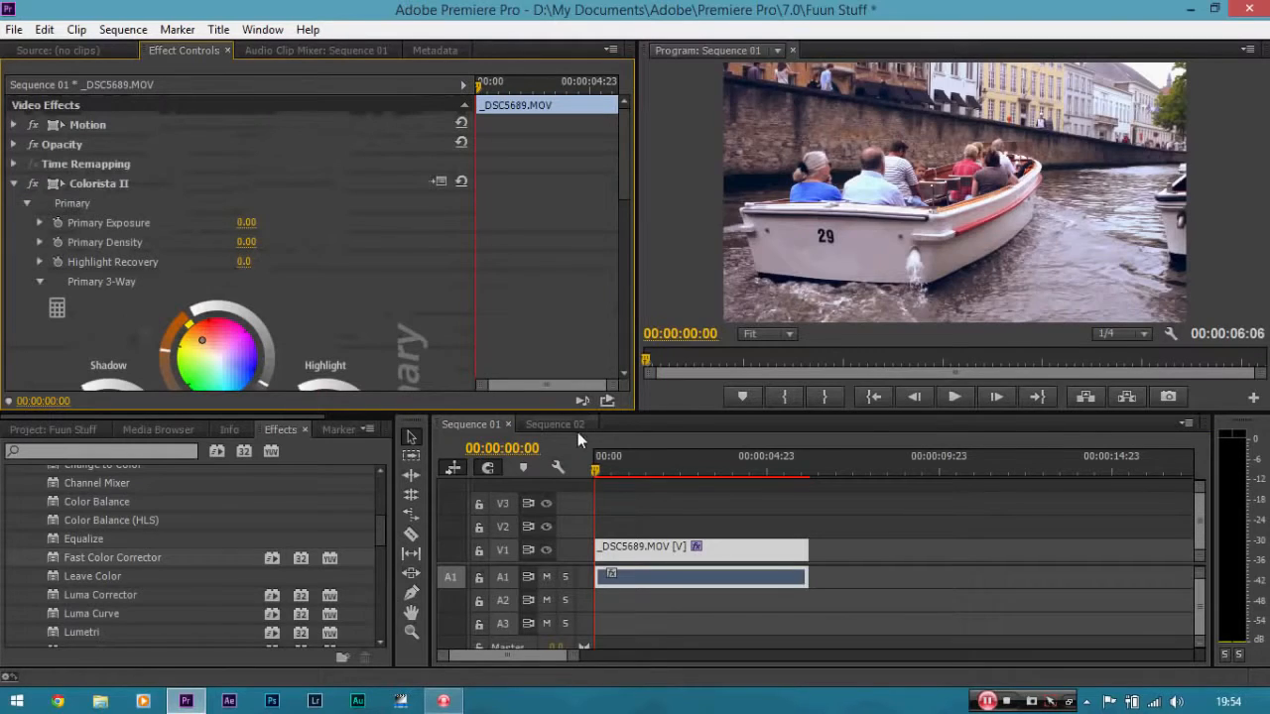
pyautogui.click(578, 431)
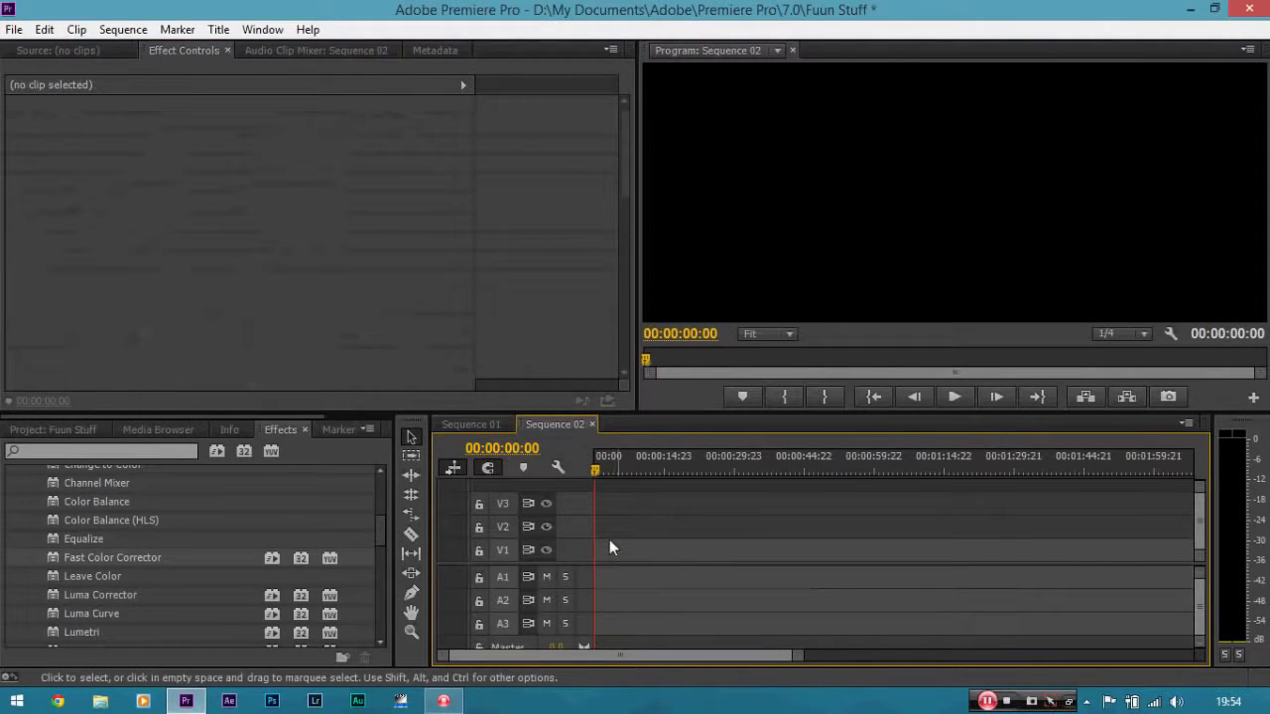
pyautogui.hotkey('ctrl', 'v')
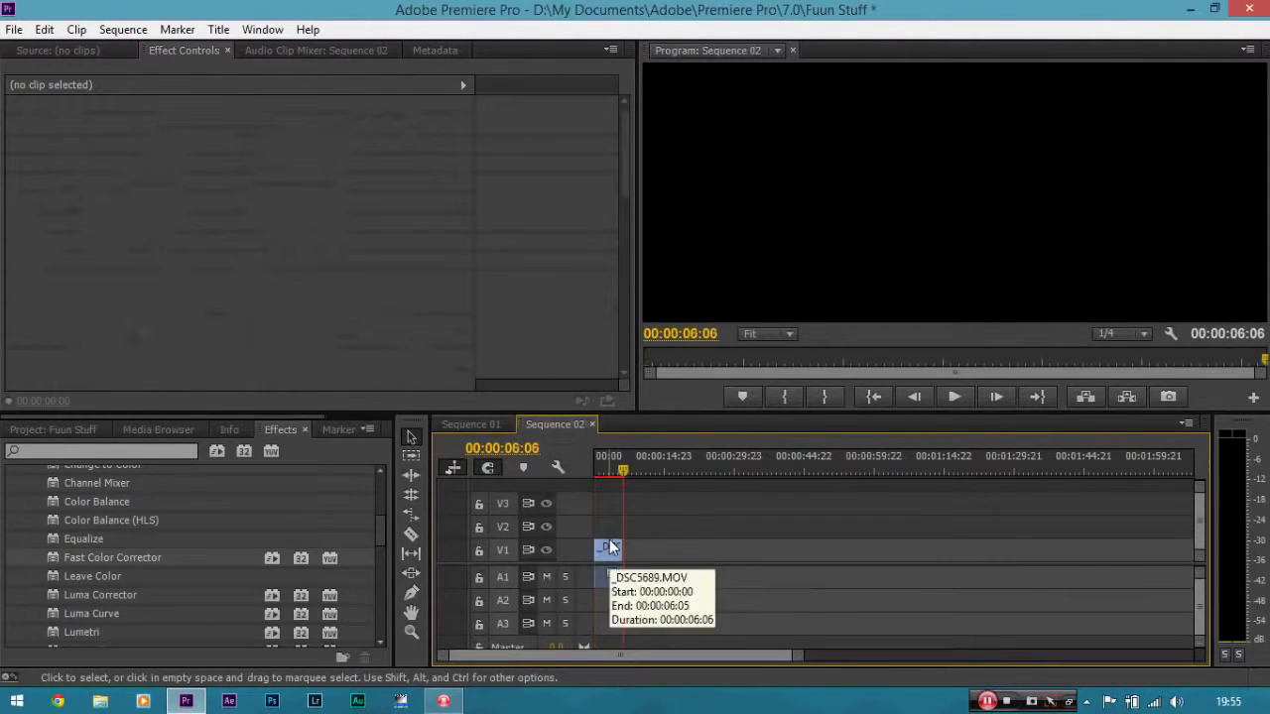
# Select the pasted clip in Sequence 02 and play it from the start for about a second to check the wider framing
pyautogui.click(609, 550)
pyautogui.moveTo(613, 472); pyautogui.dragTo(595, 473)
pyautogui.press('=')
pyautogui.press('=')
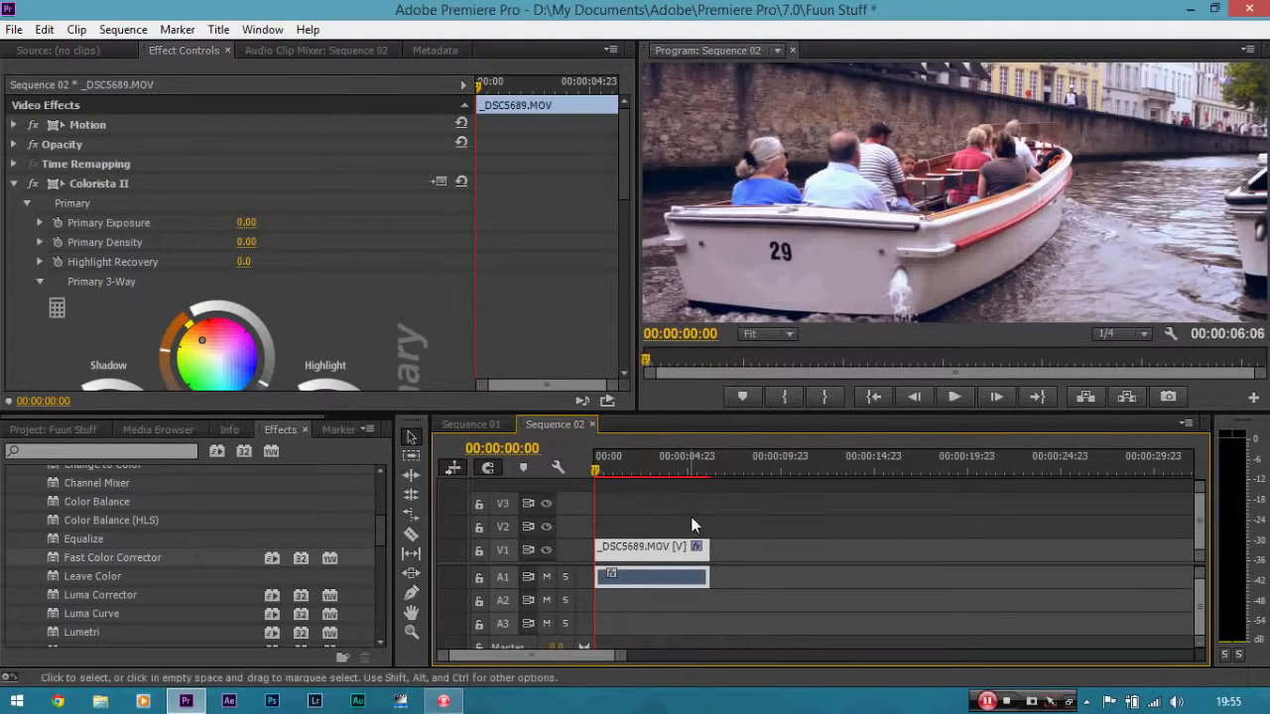
pyautogui.press('space')
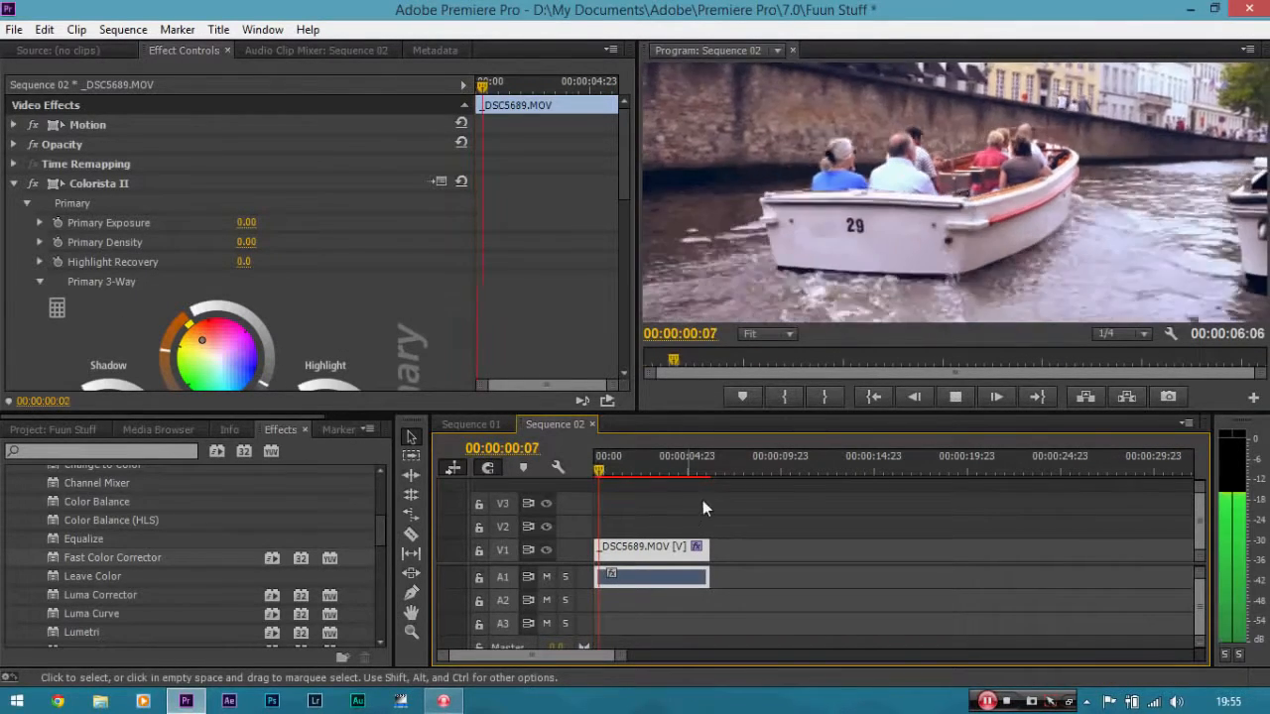
pyautogui.press('space')
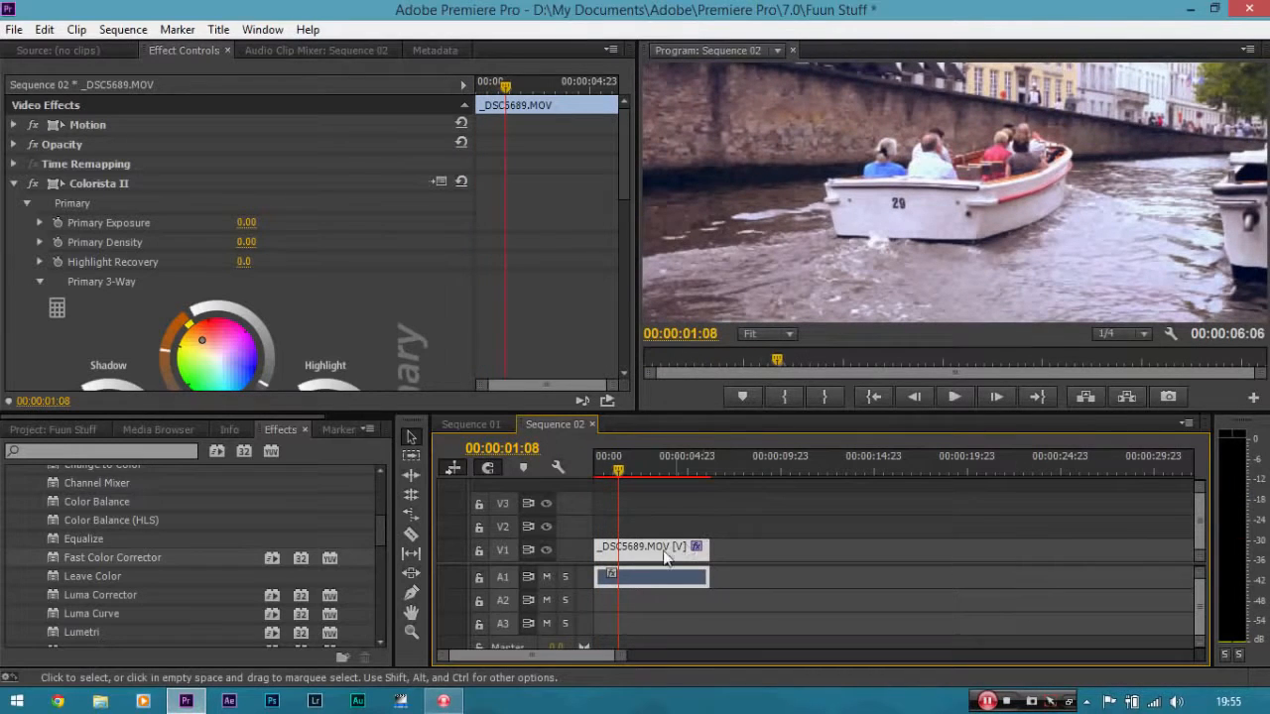
# Shift the clip's picture down in Sequence 02 by setting its vertical Motion position to 513
pyautogui.click(15, 126)
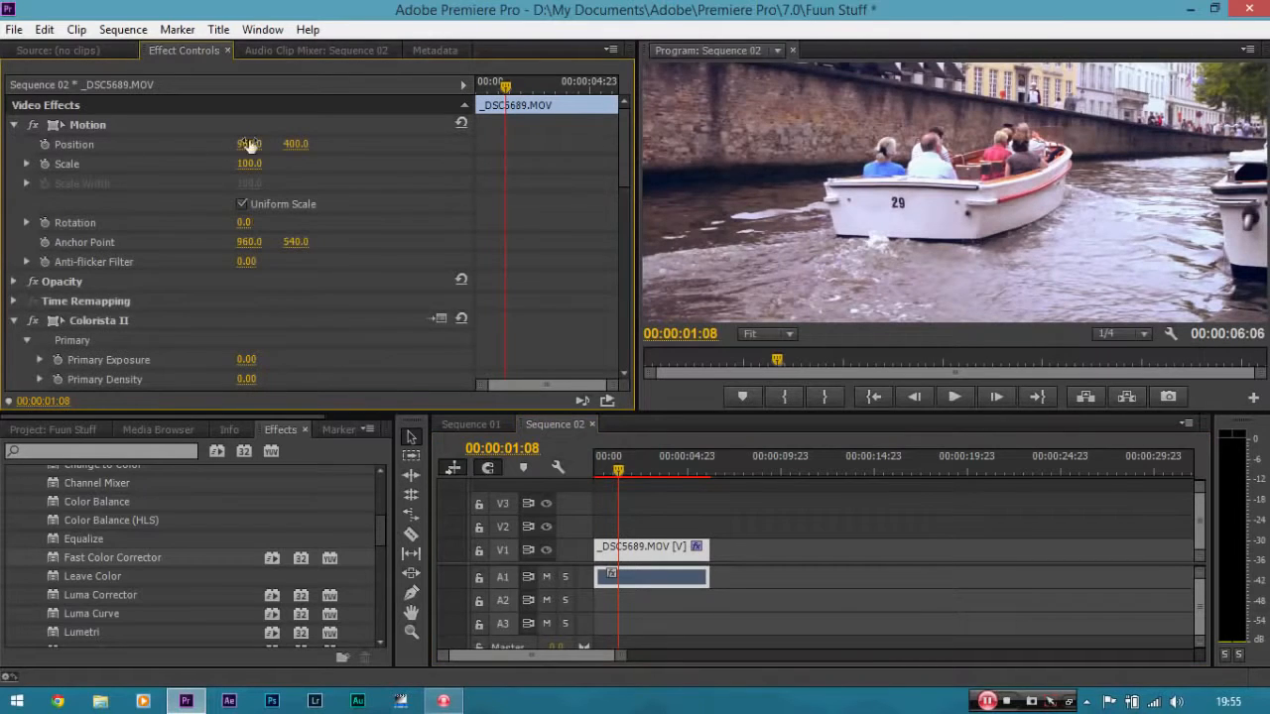
pyautogui.moveTo(295, 144); pyautogui.dragTo(407, 144)
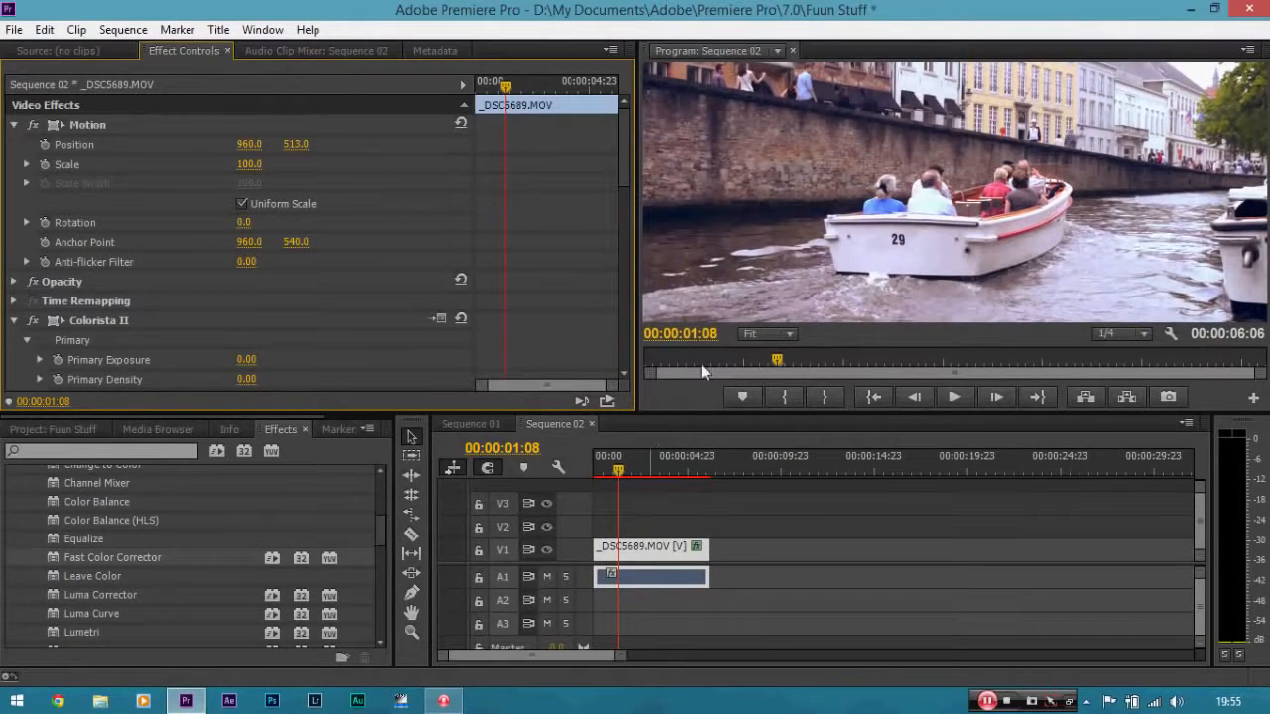
pyautogui.click(679, 550)
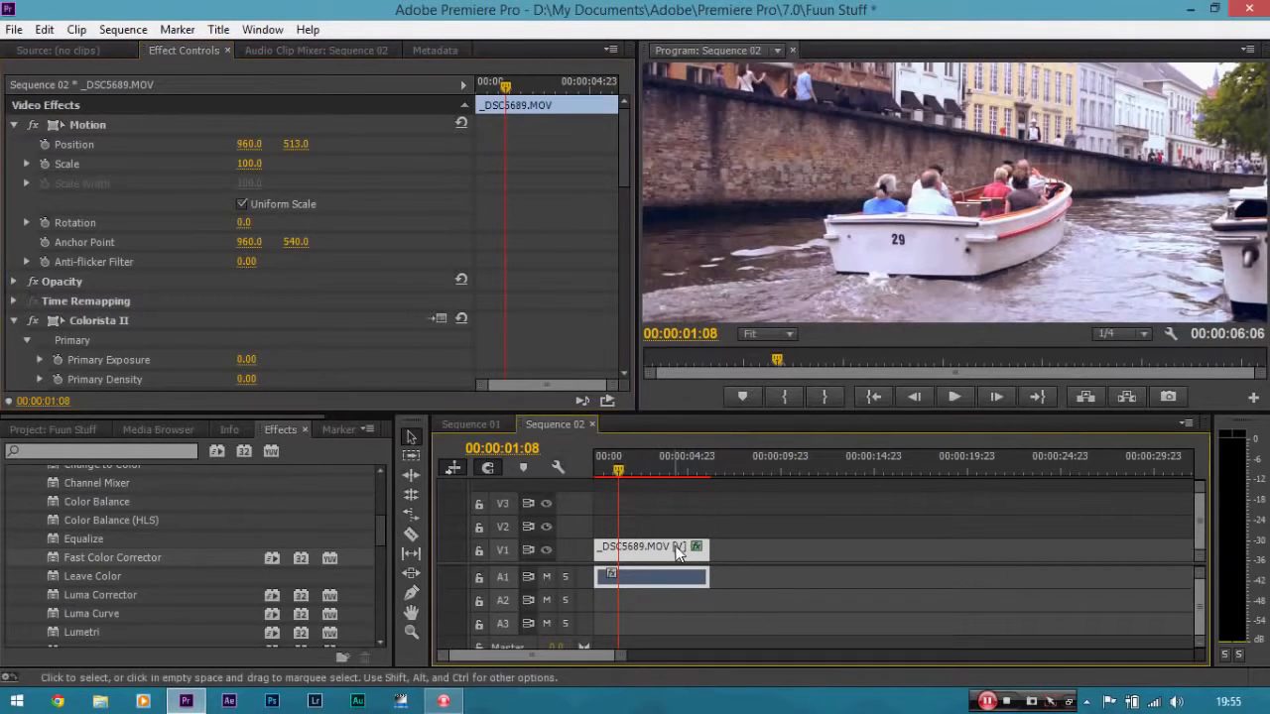
# Magnify the program preview to 150% and examine the detail around the number 29 on the boat's stern
pyautogui.click(785, 334)
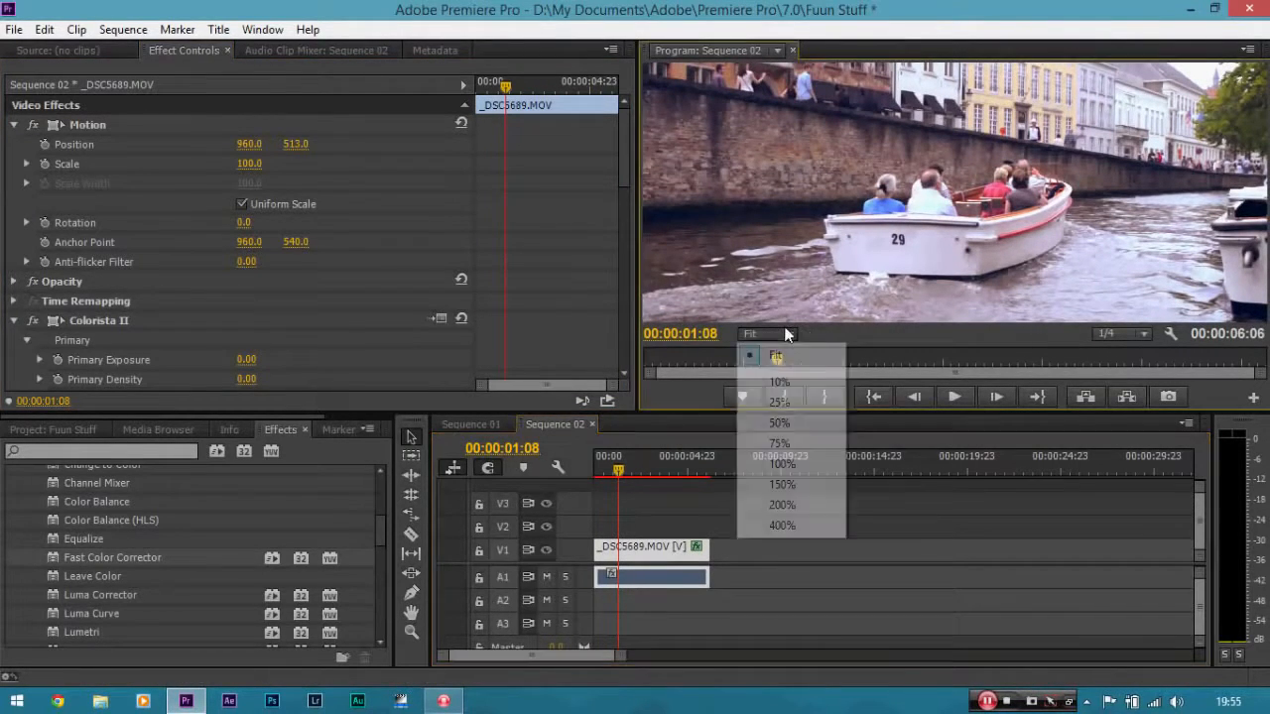
pyautogui.click(793, 483)
pyautogui.press('h')
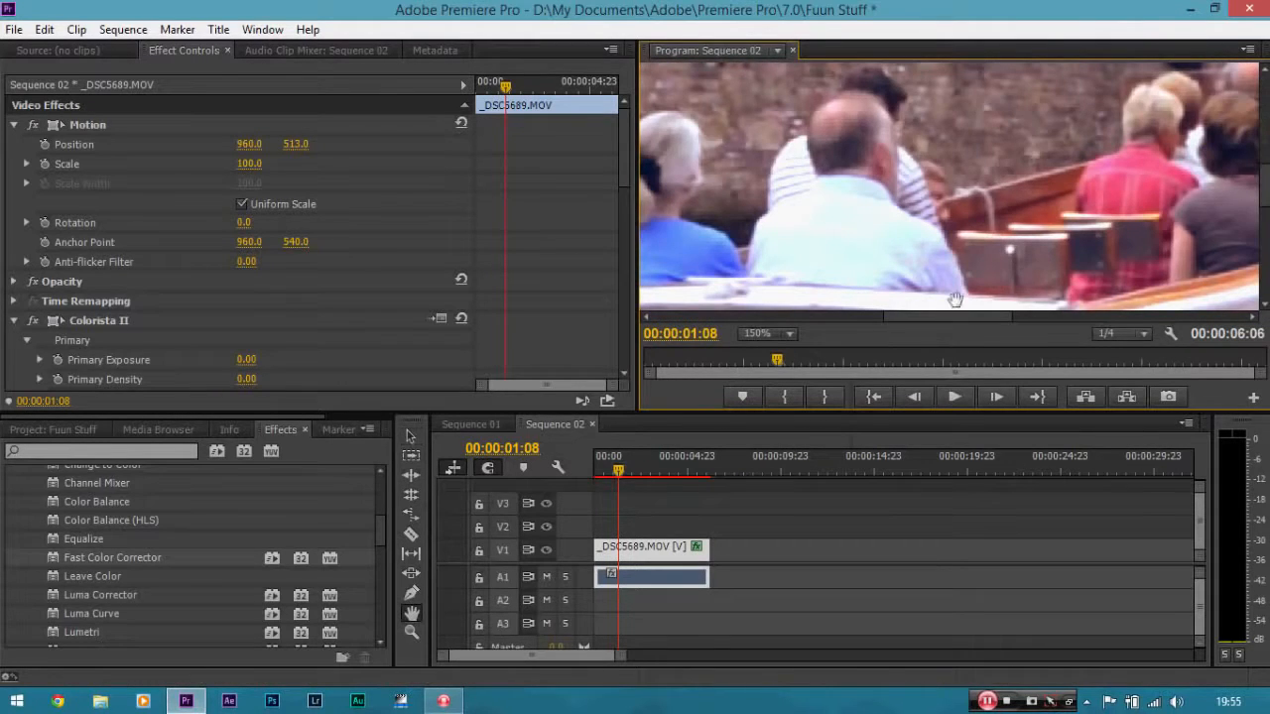
pyautogui.moveTo(954, 280); pyautogui.dragTo(1115, 123)
pyautogui.moveTo(955, 238); pyautogui.dragTo(967, 198)
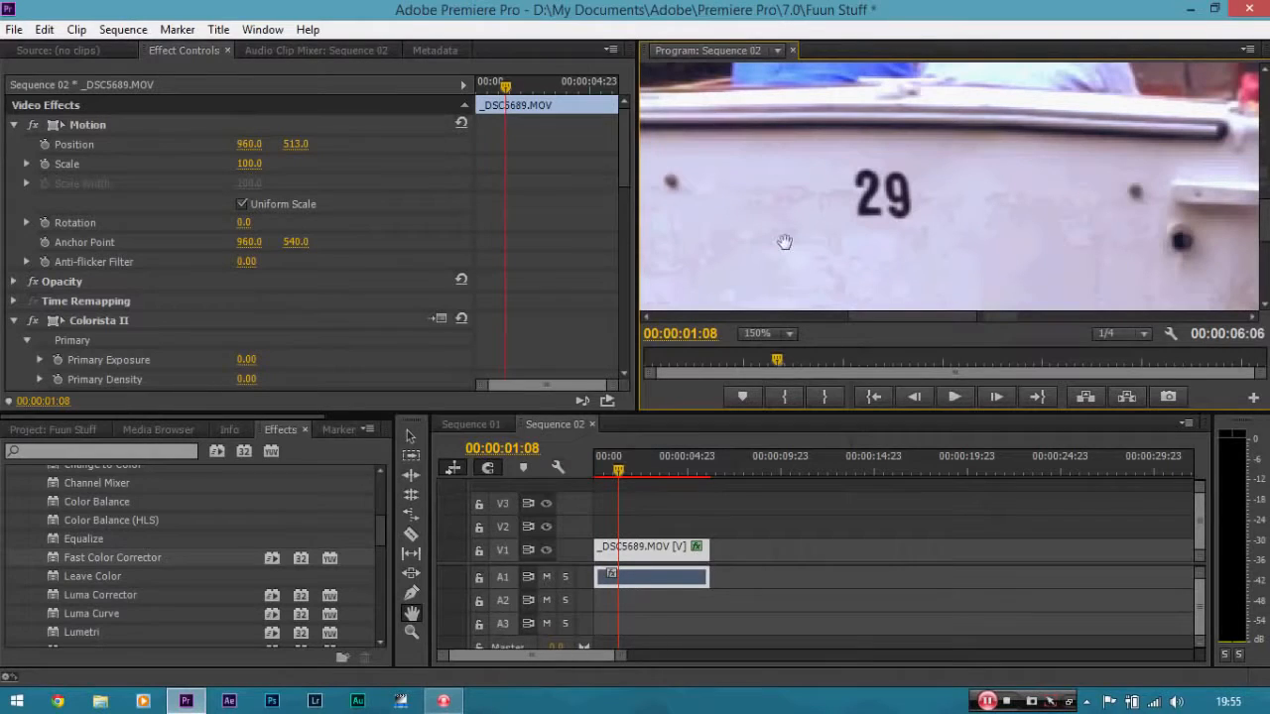
# Search the effects for "shar" and apply Sharpen to the _DSC5689.MOV clip in Sequence 02
pyautogui.click(153, 454)
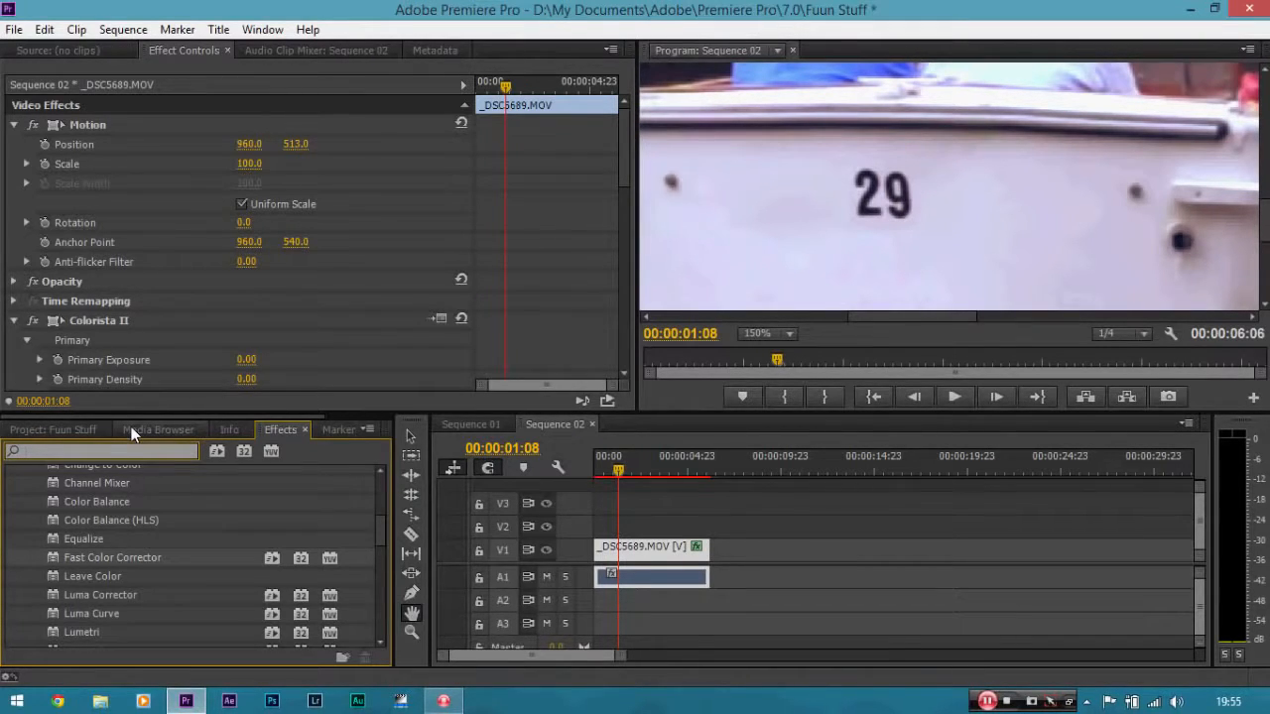
pyautogui.write('shar')
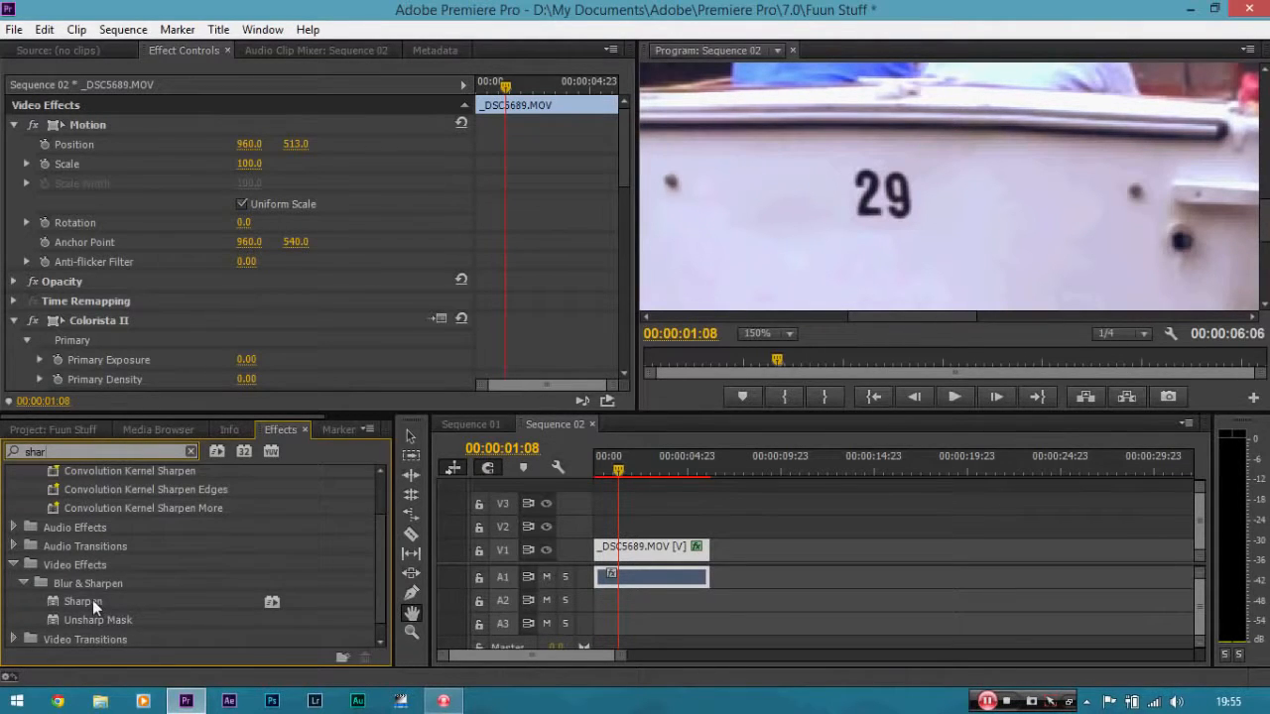
pyautogui.moveTo(92, 599); pyautogui.dragTo(628, 547)
# Set the clip's Sharpen Amount to 20
pyautogui.moveTo(624, 125); pyautogui.dragTo(613, 353)
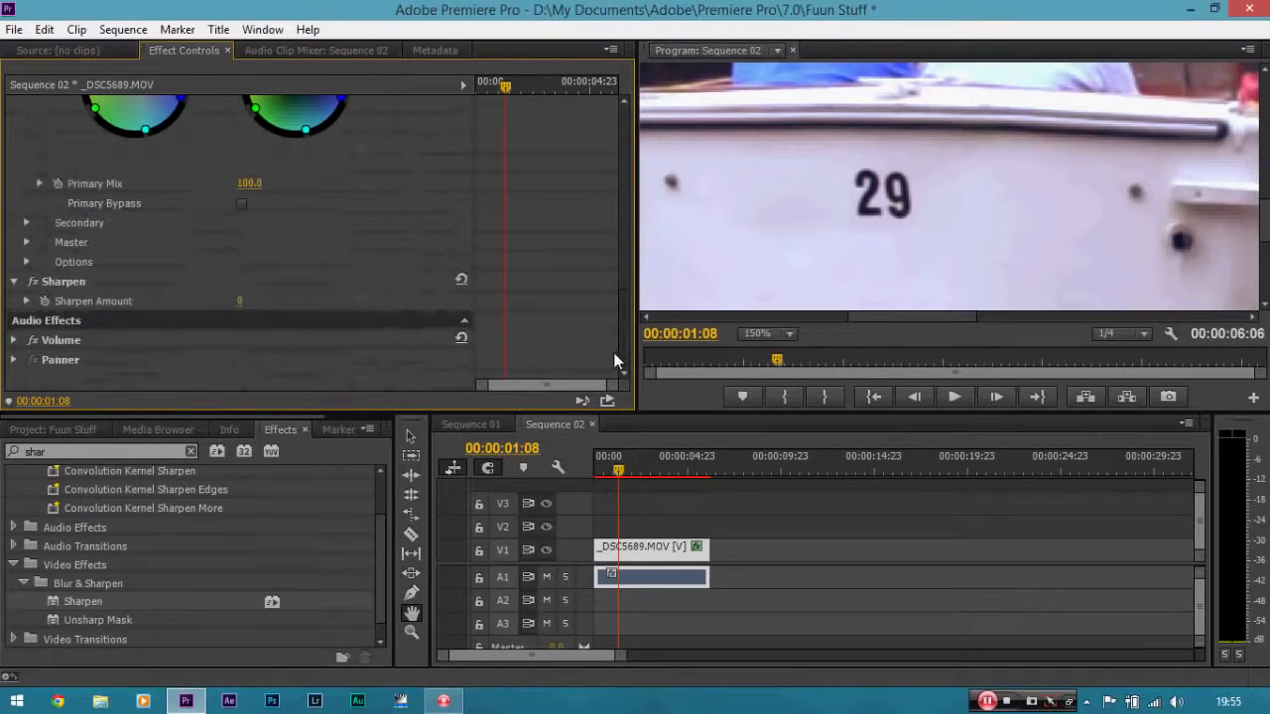
pyautogui.click(241, 301)
pyautogui.click(302, 286)
pyautogui.click(239, 301)
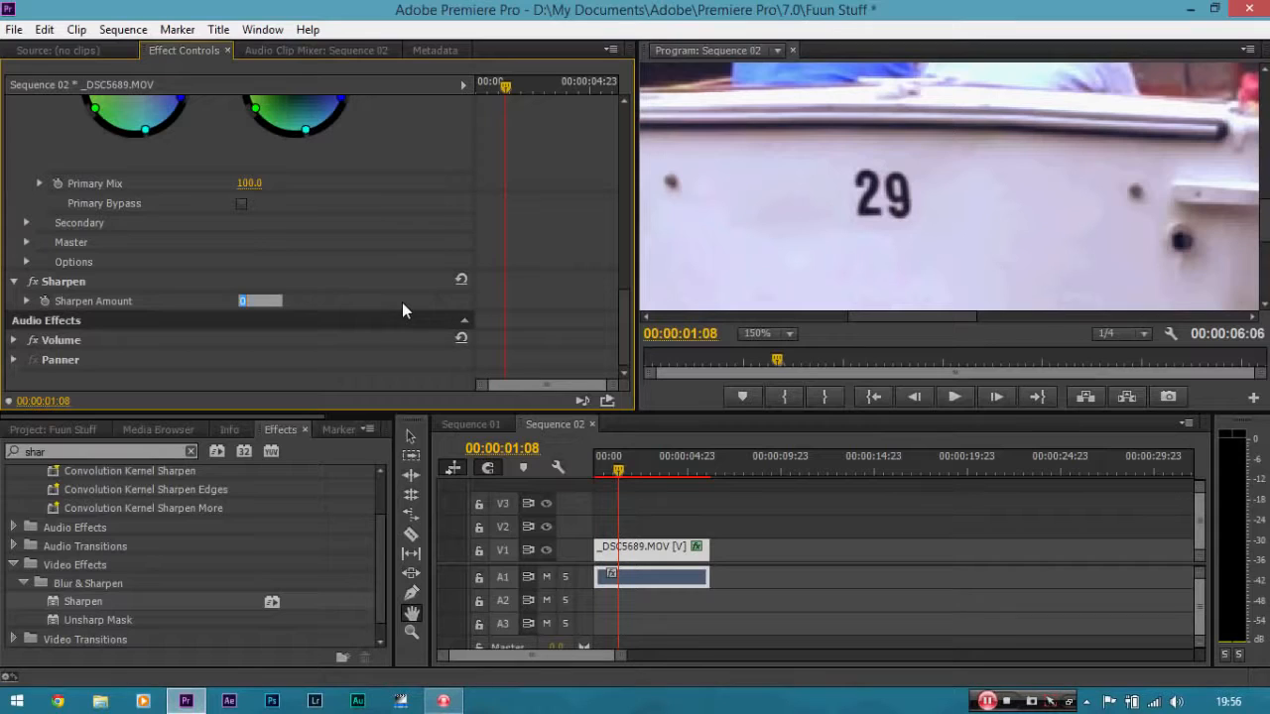
pyautogui.write('20')
pyautogui.press('Return')
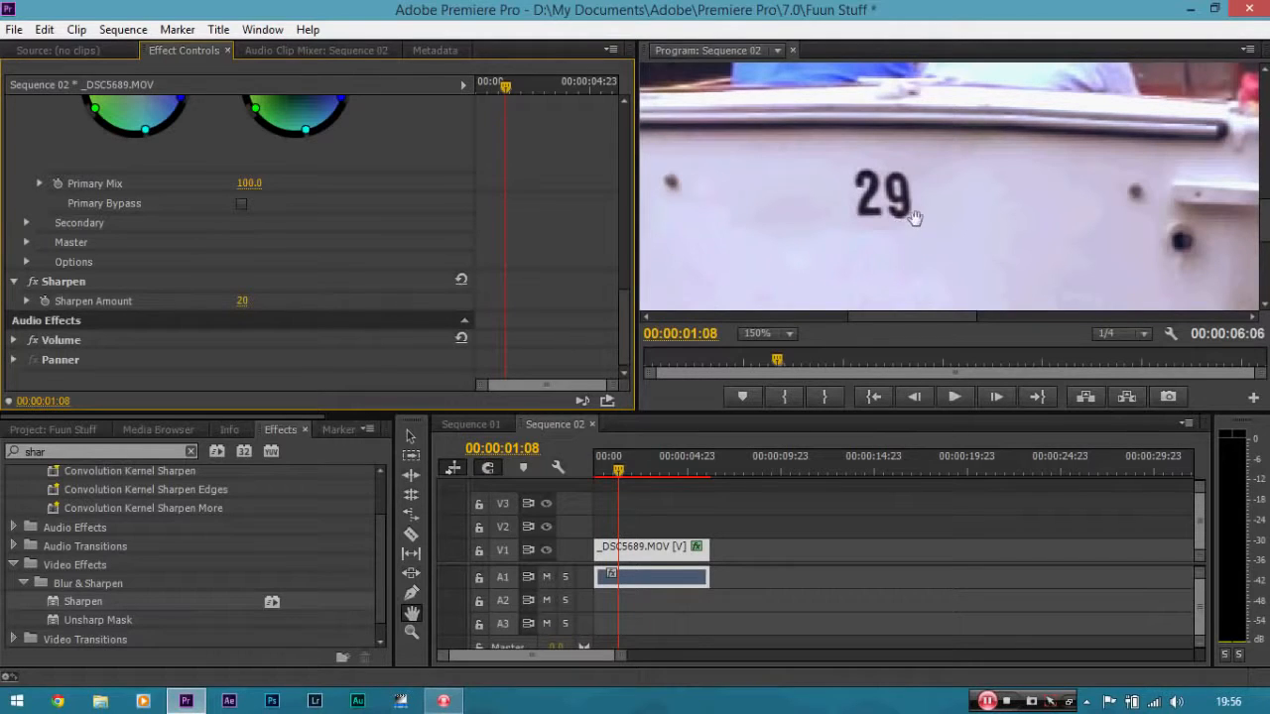
# Switch the Sharpen effect off and on again to compare the boat's detail with and without it
pyautogui.click(36, 281)
pyautogui.click(37, 282)
pyautogui.moveTo(623, 319); pyautogui.dragTo(629, 272)
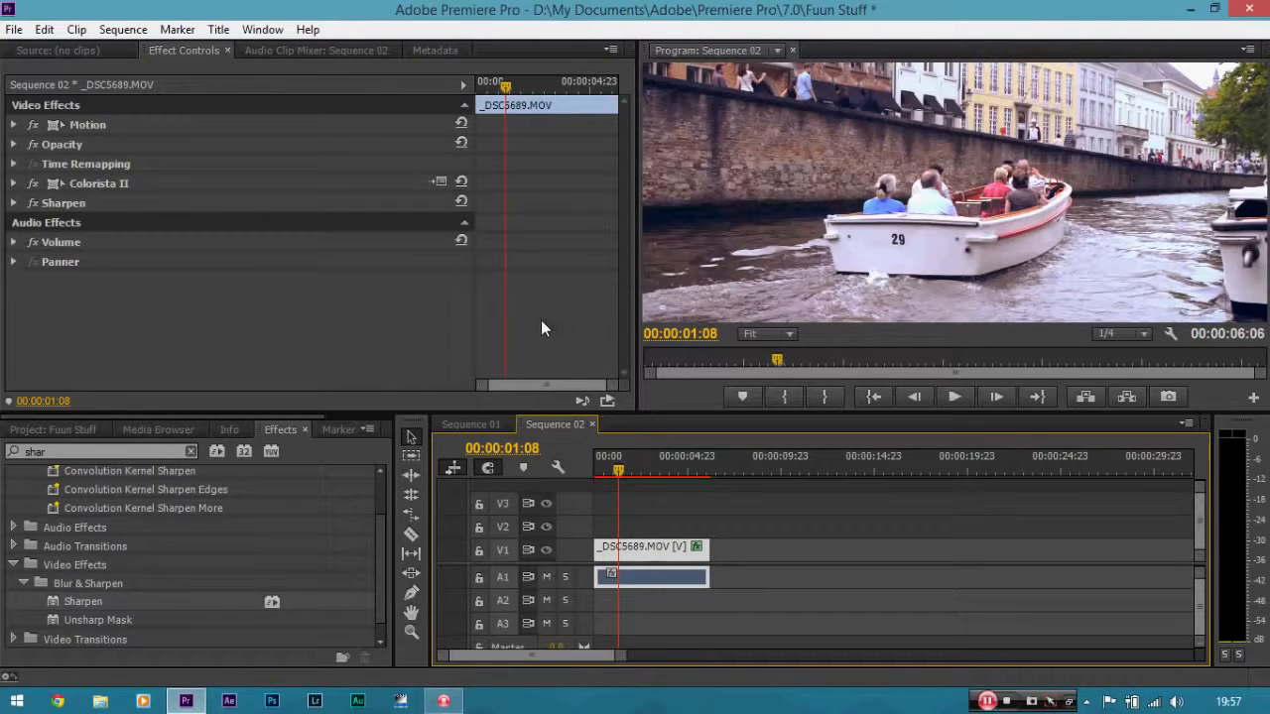
# Compare the full frame without and with the Colorista II grade, and likewise for Sharpen, leaving both effects enabled
pyautogui.click(33, 182)
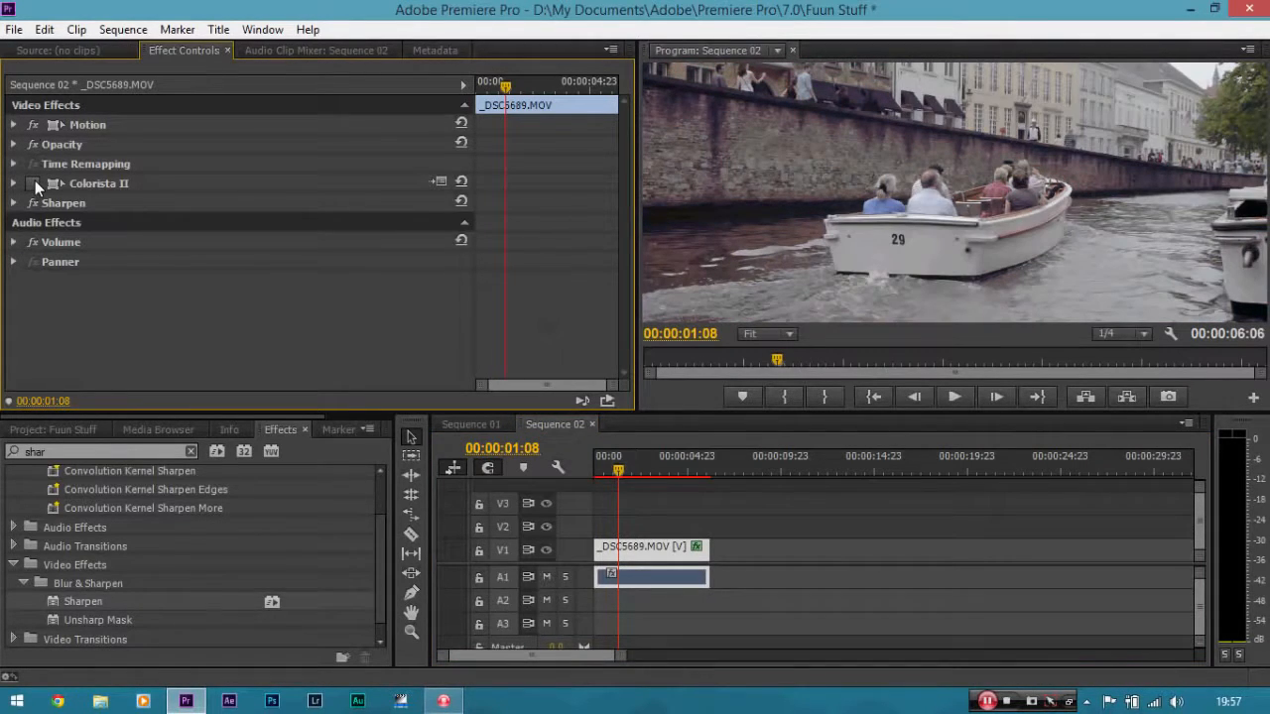
pyautogui.click(35, 182)
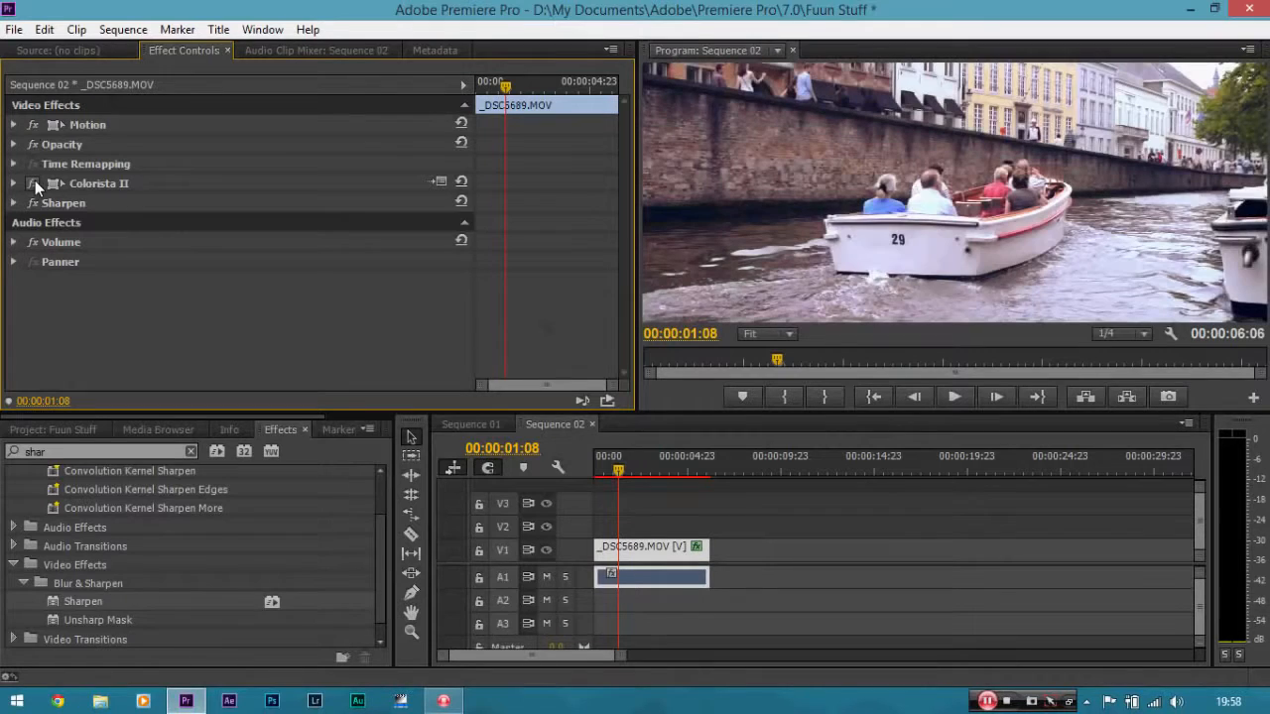
pyautogui.click(36, 203)
pyautogui.click(35, 203)
# Select the clip in Sequence 02 and open the media export settings for the sequence
pyautogui.click(9, 32)
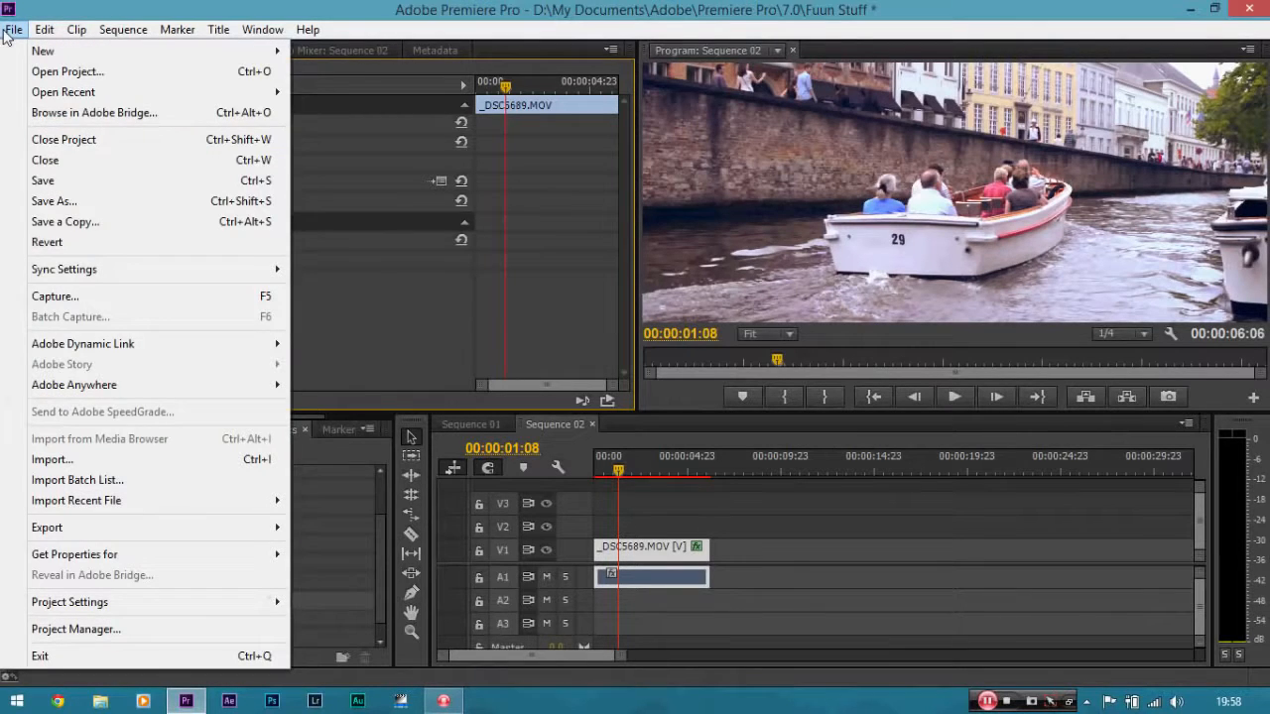
pyautogui.moveTo(138, 533)
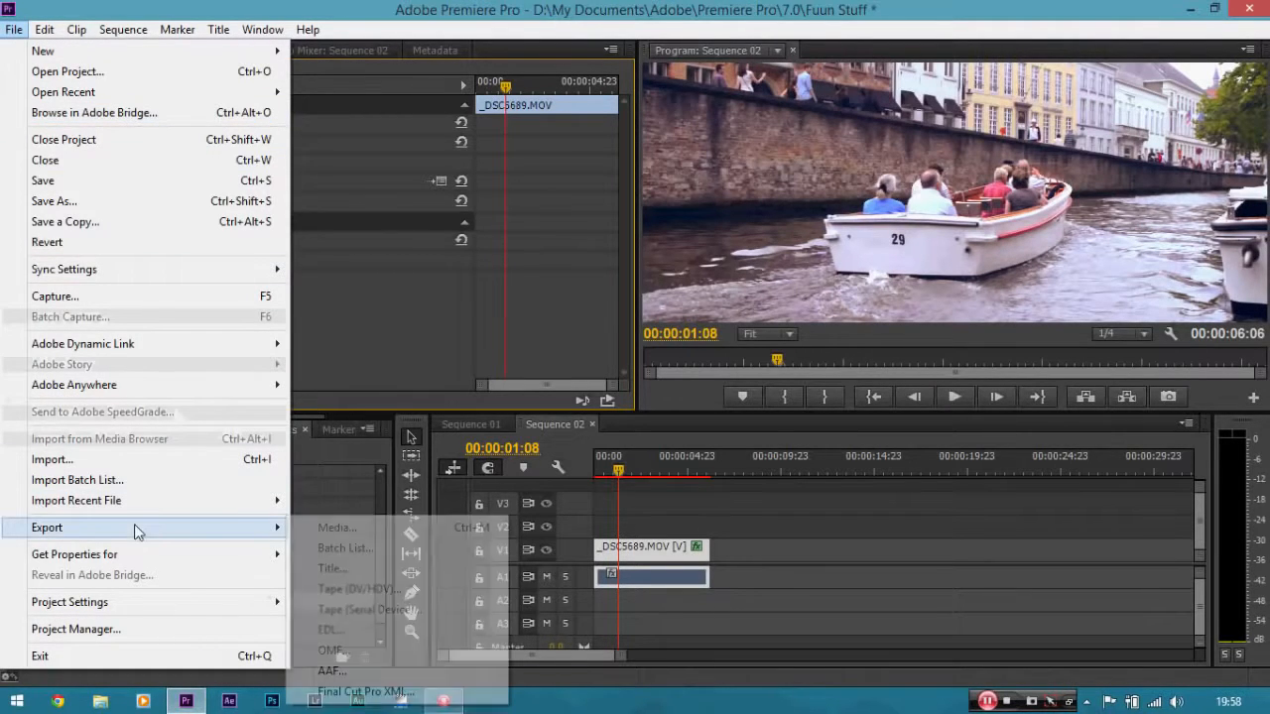
pyautogui.click(634, 552)
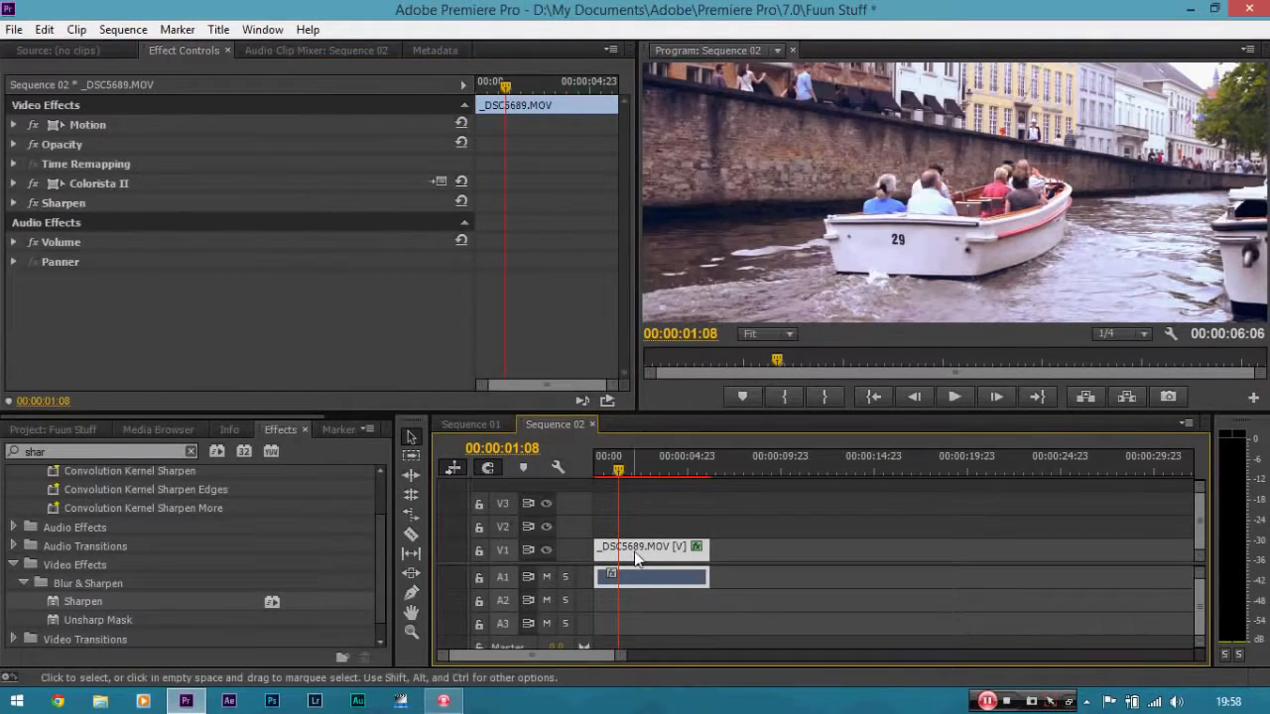
pyautogui.click(12, 32)
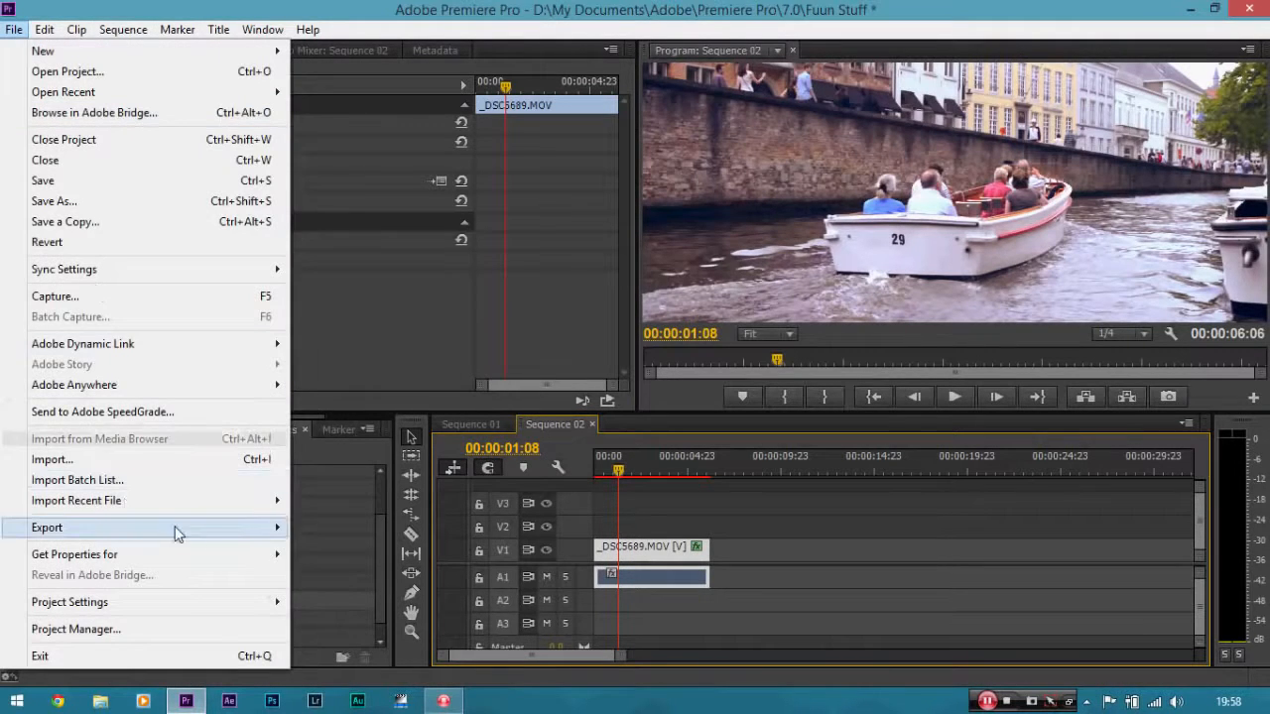
pyautogui.moveTo(177, 533)
pyautogui.click(310, 527)
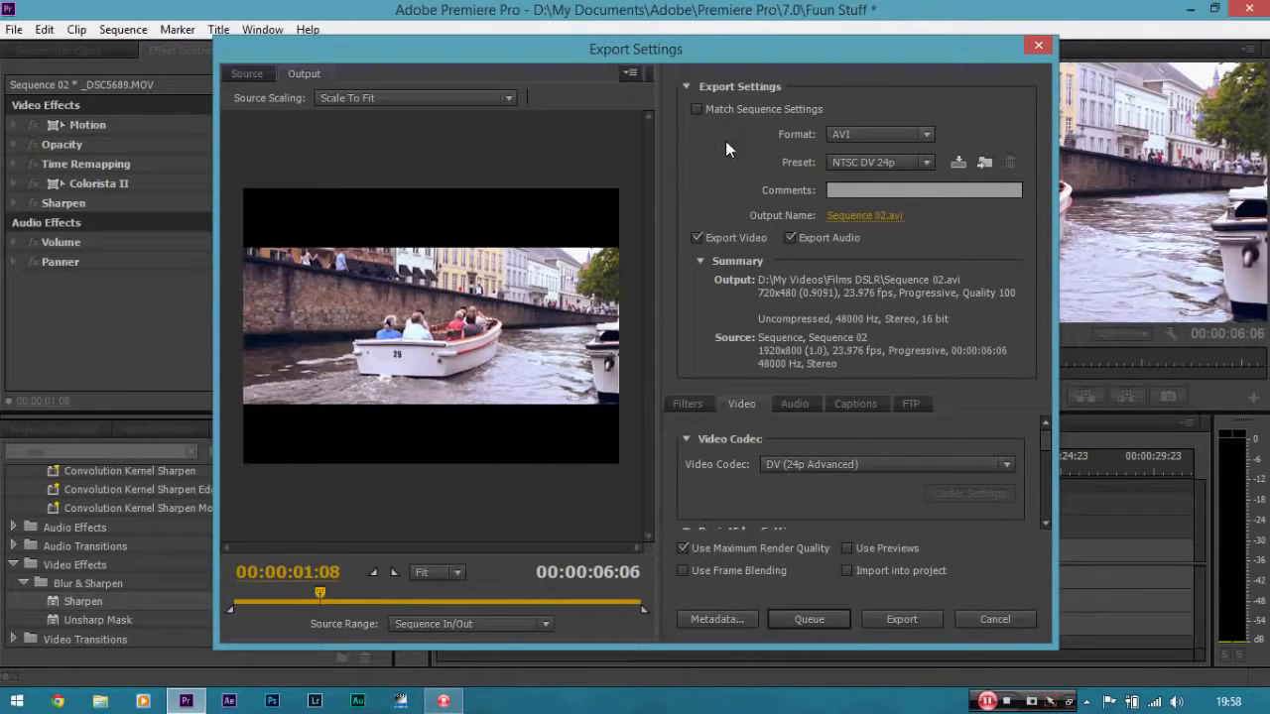
# Set the export format to H.264 with the Match Source - High bitrate preset
pyautogui.click(879, 132)
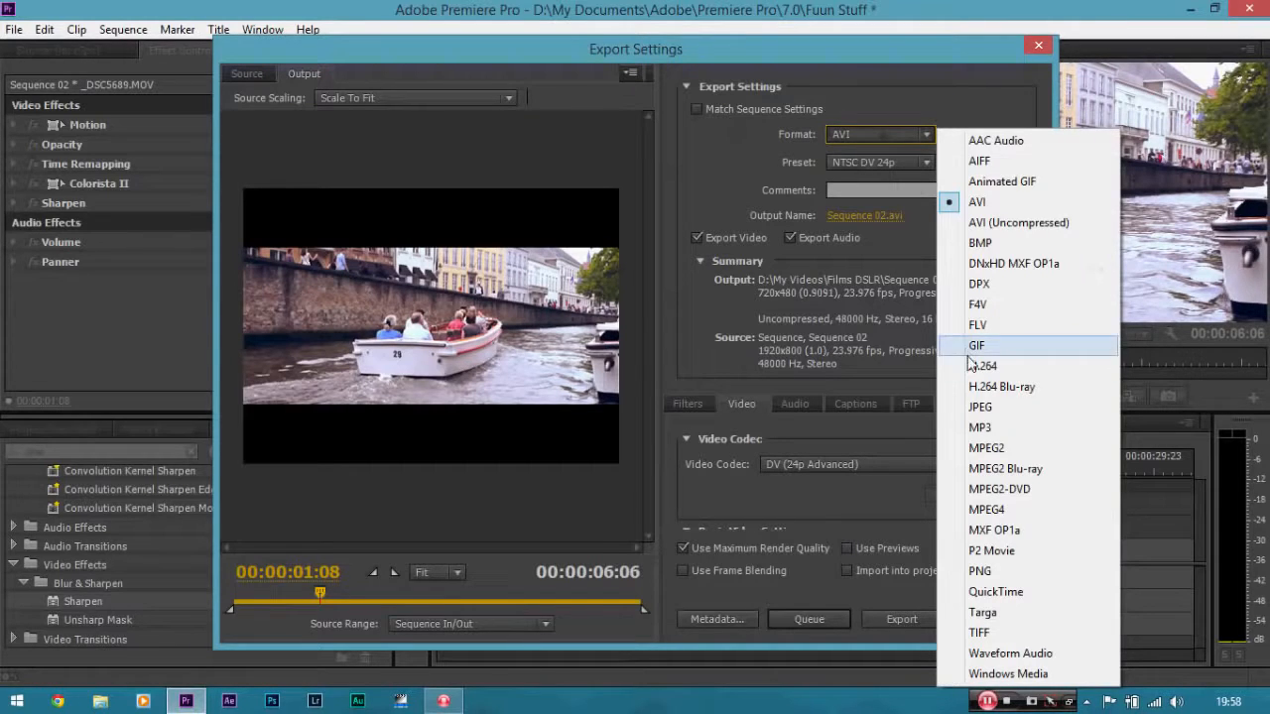
pyautogui.click(977, 365)
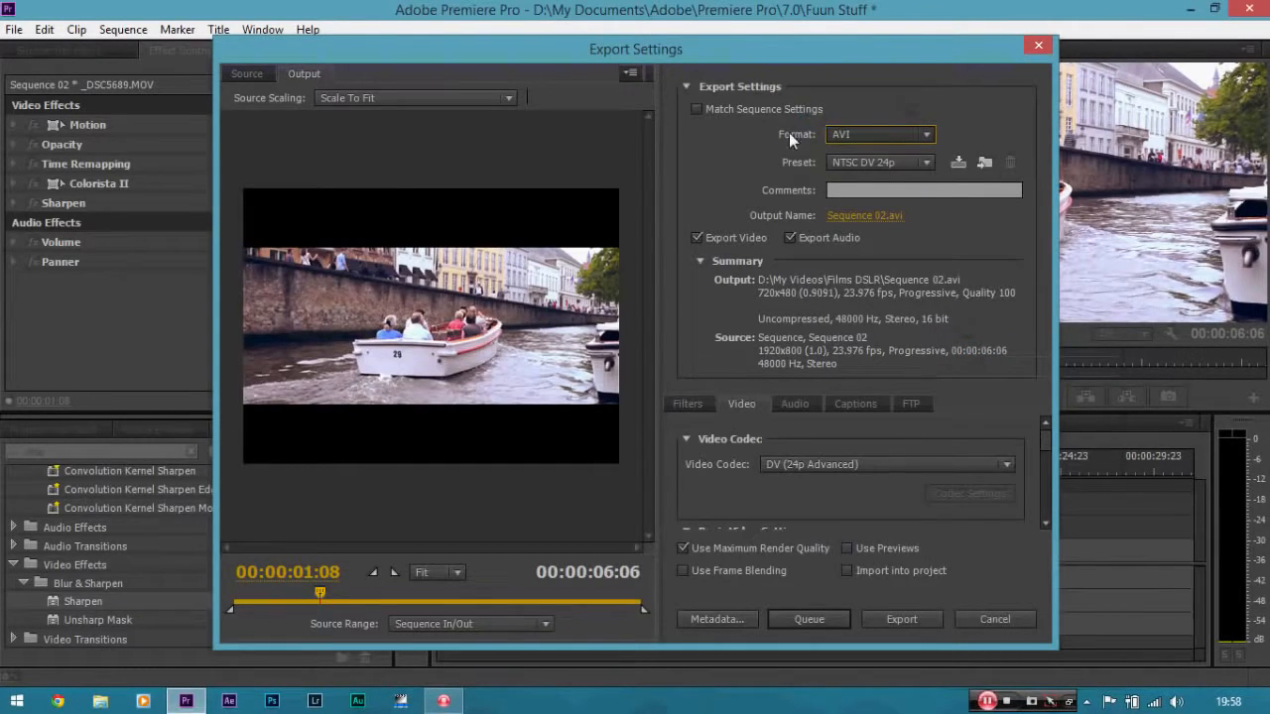
pyautogui.press('Escape')
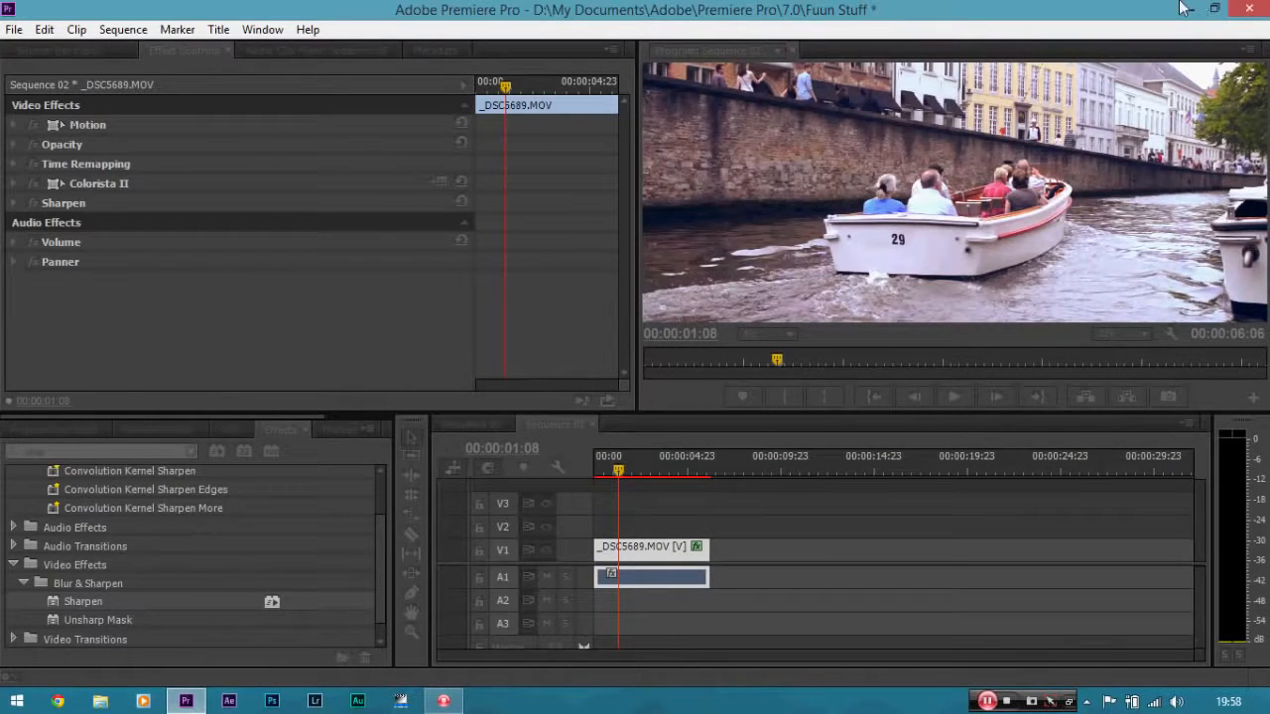
pyautogui.hotkey('ctrl', 'm')
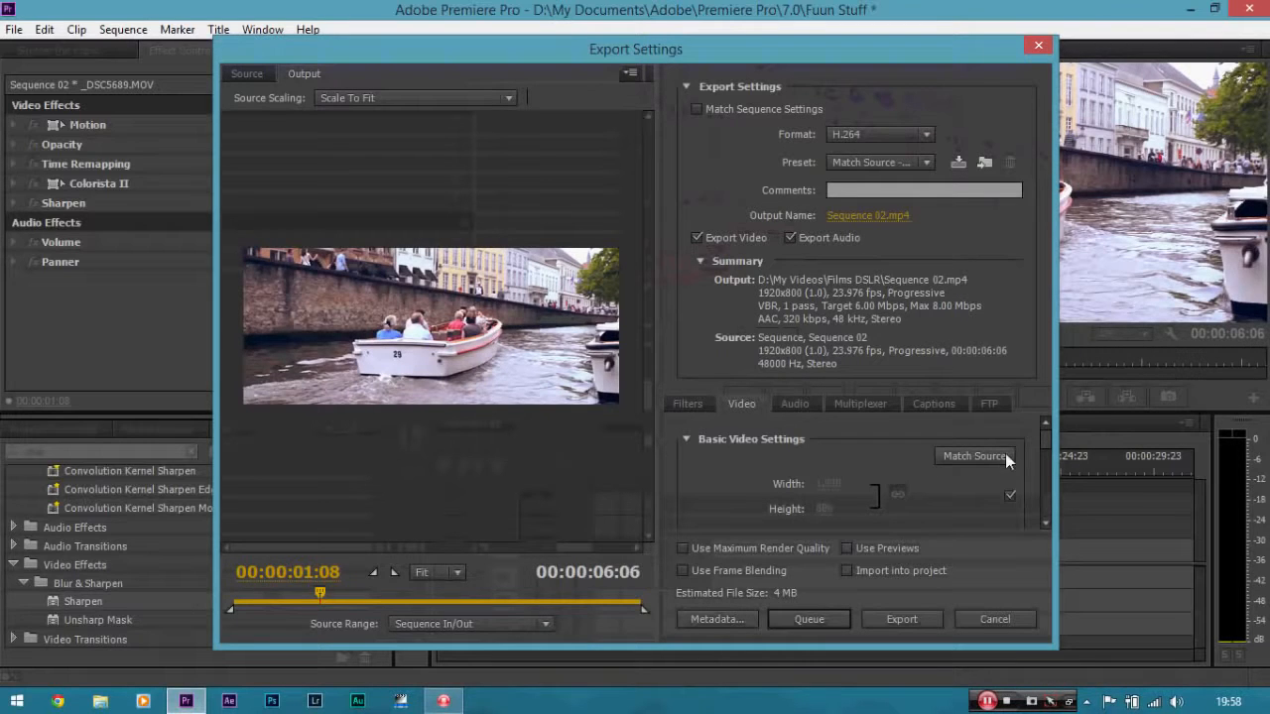
pyautogui.click(898, 137)
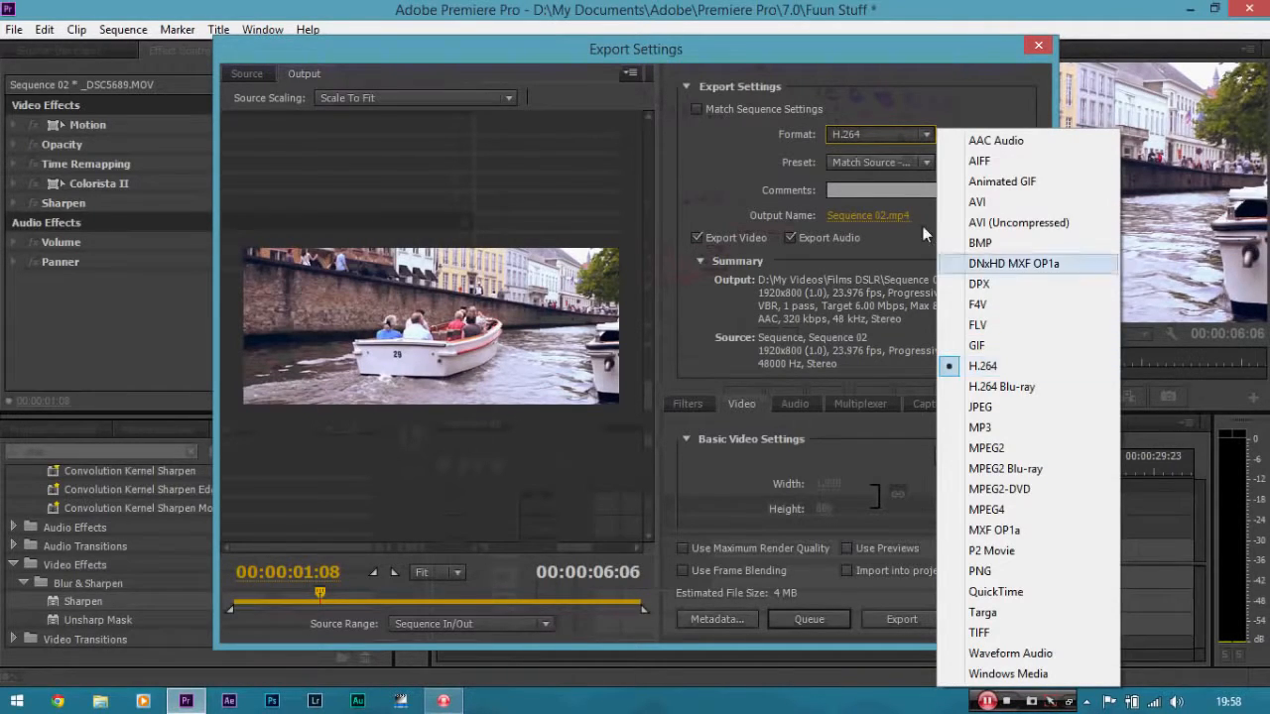
pyautogui.click(889, 163)
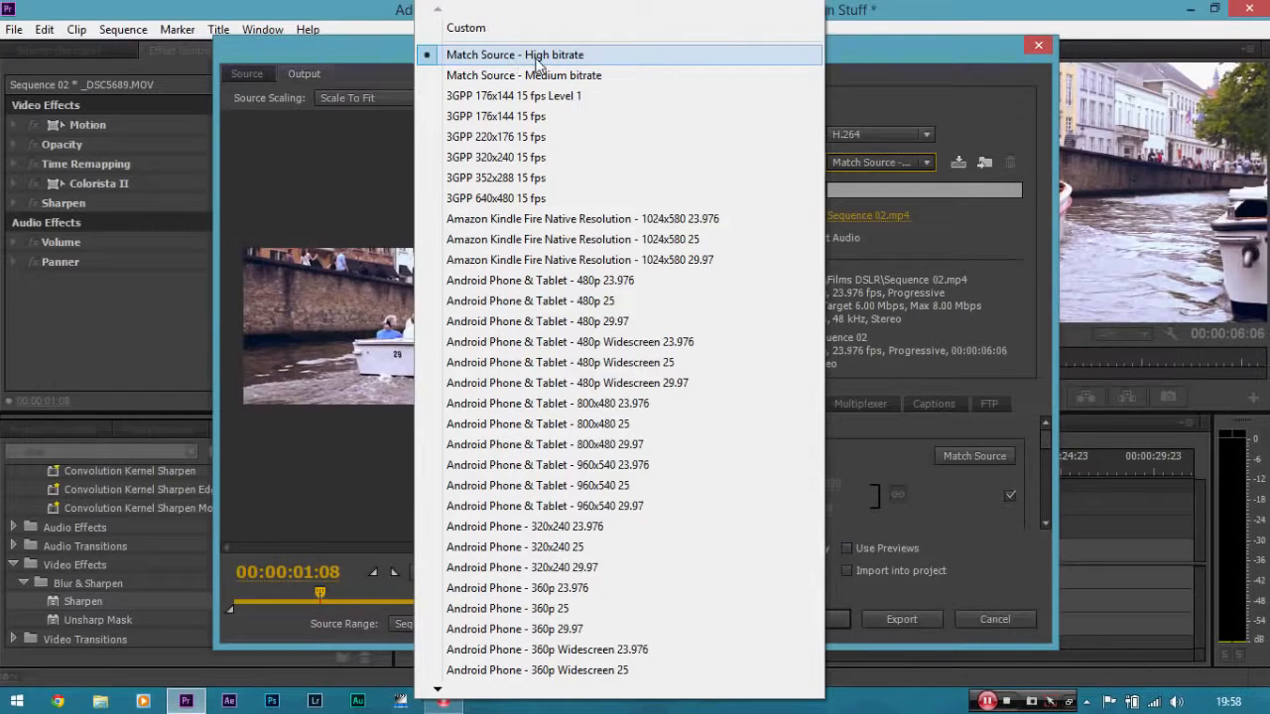
pyautogui.click(536, 62)
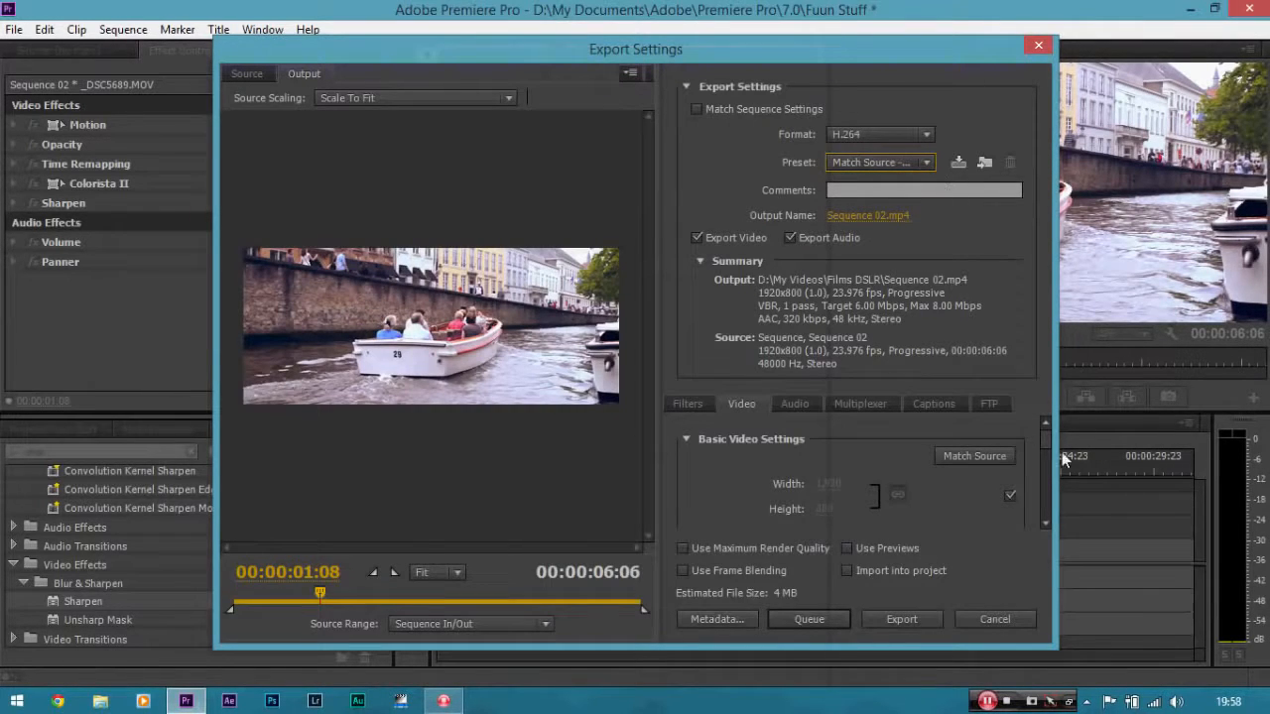
# Set the target bitrate of the H.264 export to 20 Mbps
pyautogui.moveTo(1049, 444)
pyautogui.mouseDown()
pyautogui.moveTo(1050, 479)
pyautogui.moveTo(1045, 434)
pyautogui.mouseUp()
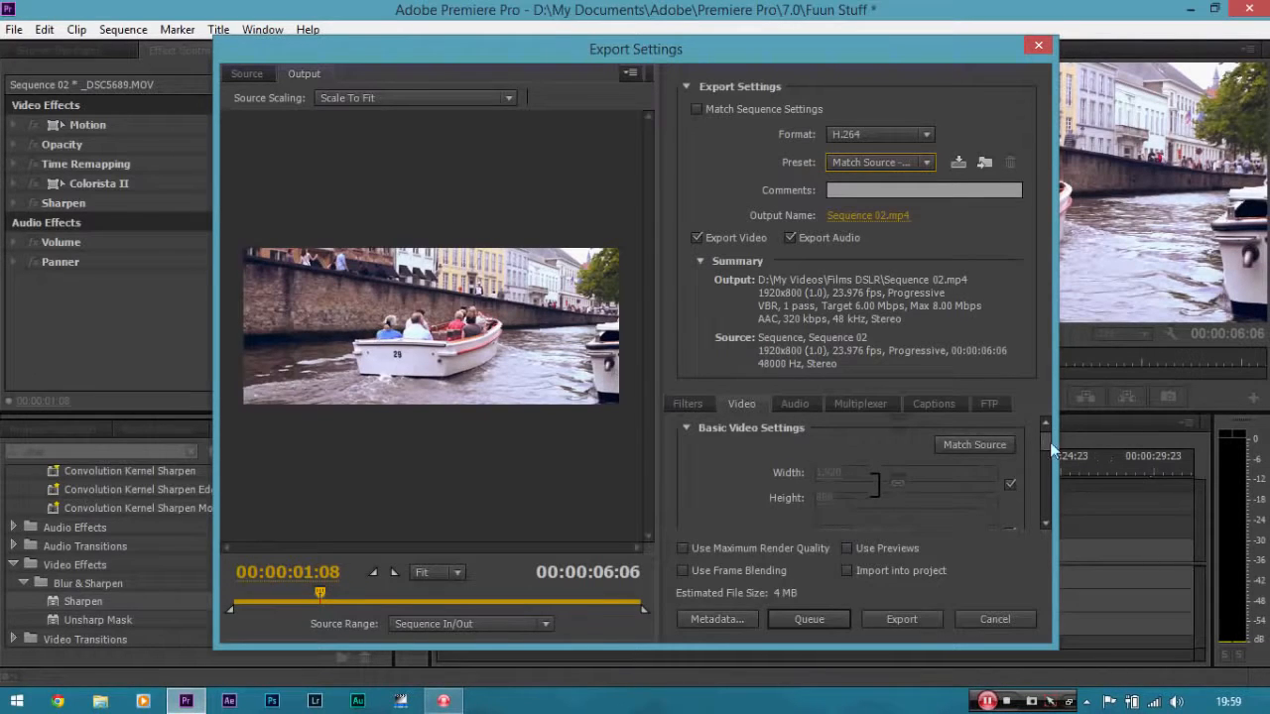
pyautogui.moveTo(1047, 442); pyautogui.dragTo(1049, 500)
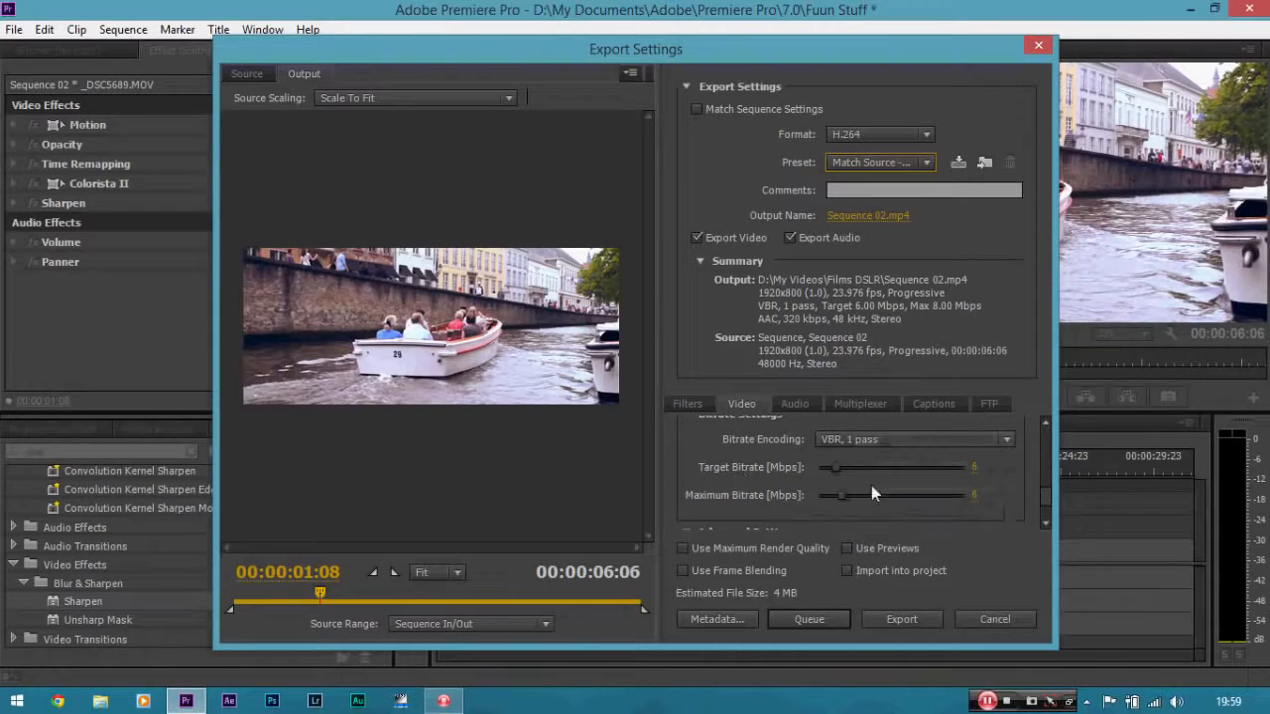
pyautogui.click(975, 468)
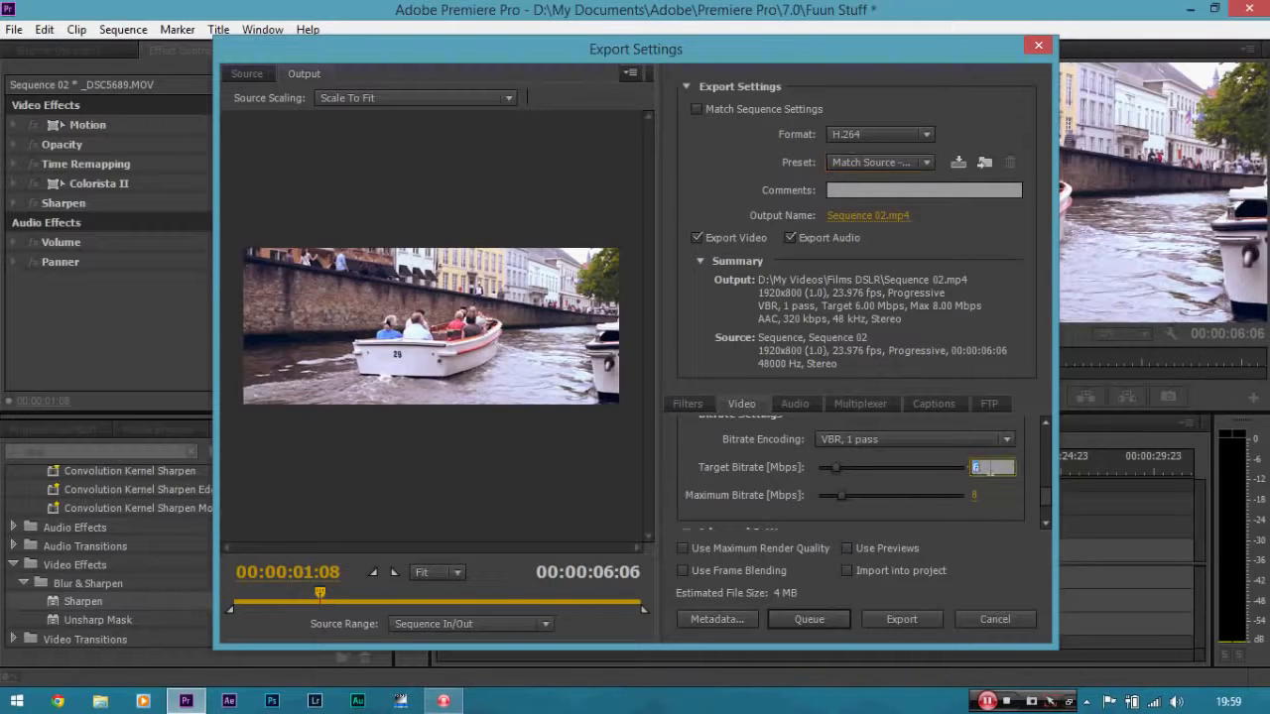
pyautogui.write('20')
pyautogui.press('Return')
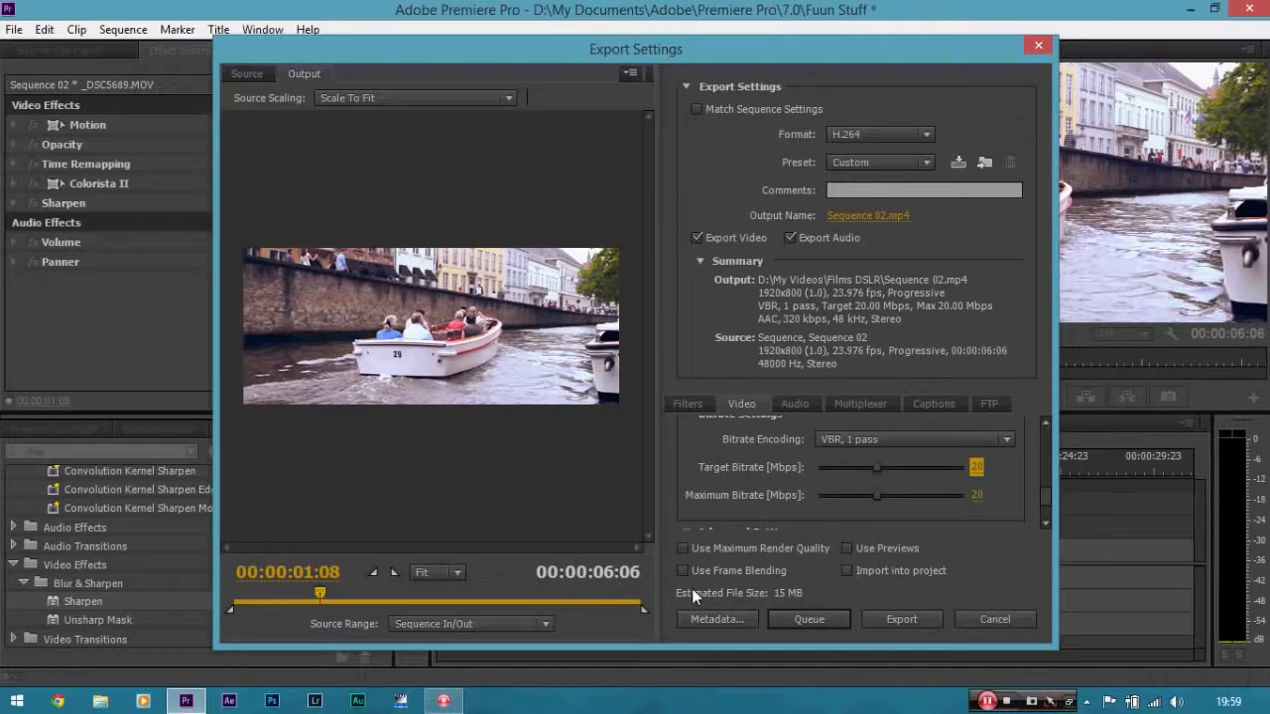
# Set both the target bitrate and the maximum bitrate of the export to 5 Mbps
pyautogui.click(976, 466)
pyautogui.write('5')
pyautogui.press('Return')
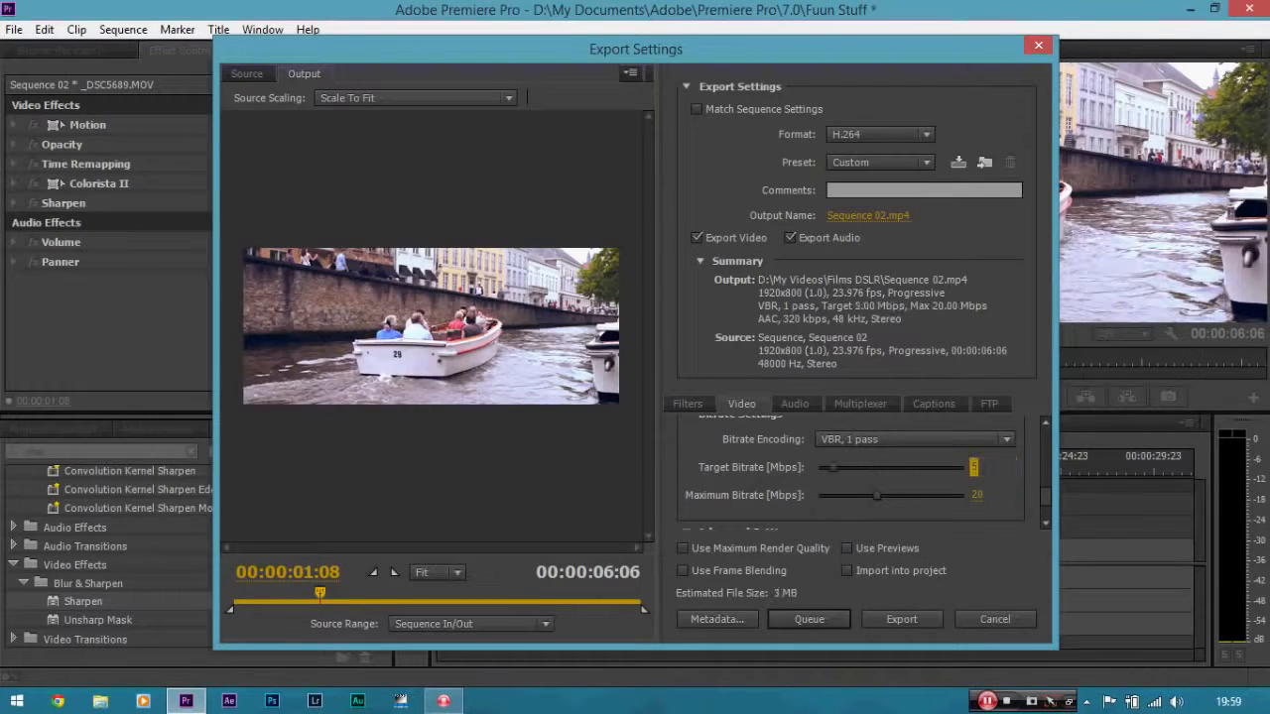
pyautogui.click(975, 494)
pyautogui.write('5')
pyautogui.press('Return')
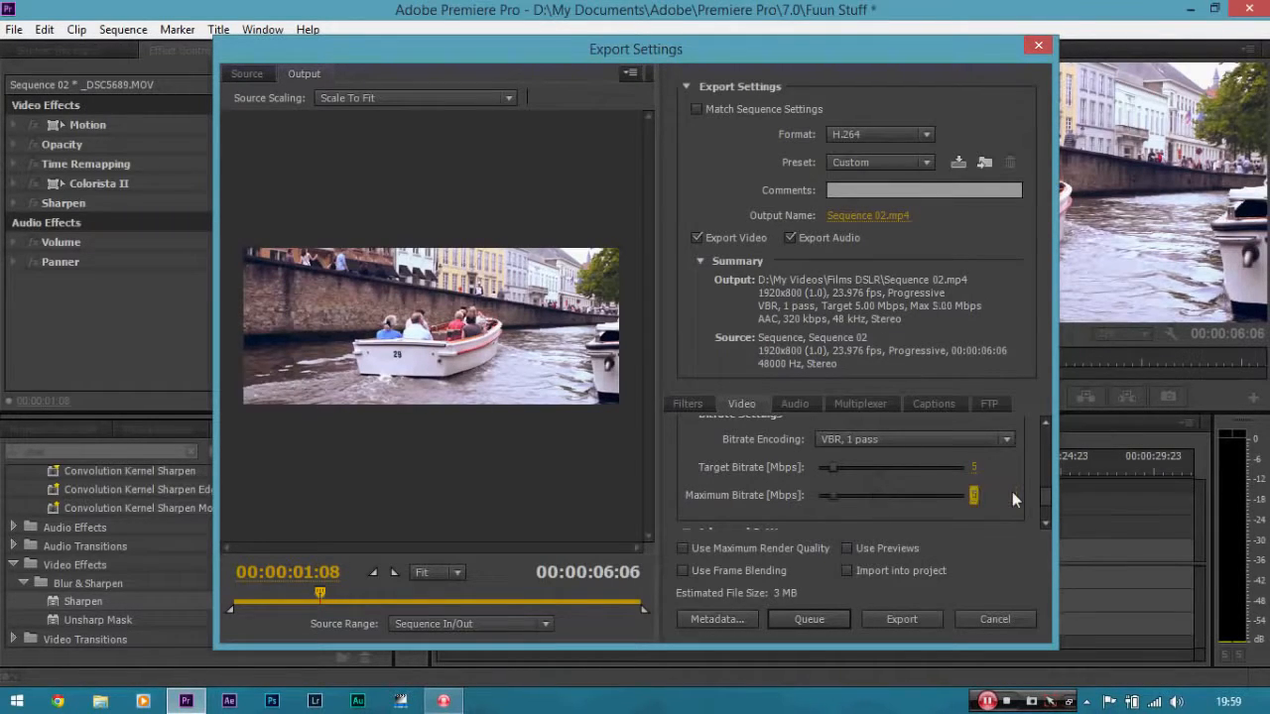